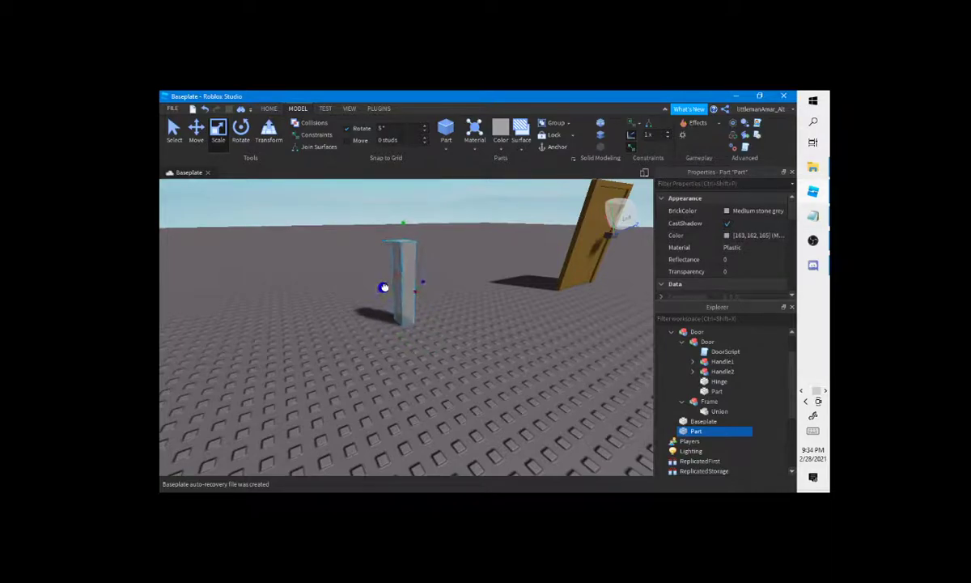
Scale the grey block part into a tall, thin post for one side of the door frame
{"action": "left_click_drag", "start_coordinate": [418, 290], "coordinate": [408, 287]}
{"action": "left_click_drag", "start_coordinate": [400, 218], "coordinate": [401, 208]}
{"action": "key", "text": "e"}
{"action": "left_click_drag", "start_coordinate": [408, 307], "coordinate": [411, 309]}
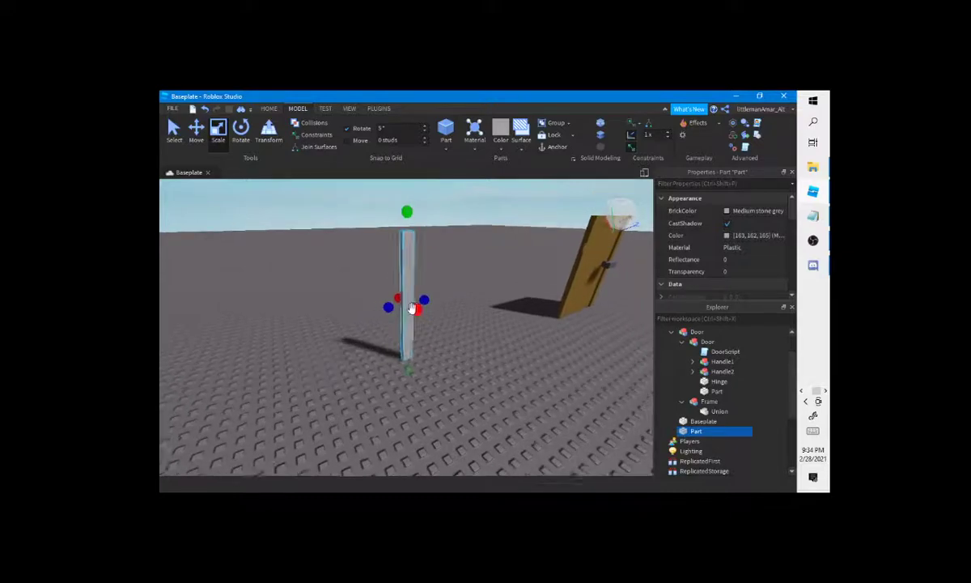
{"action": "right_click_drag", "start_coordinate": [412, 310], "coordinate": [413, 313]}
{"action": "key", "text": "a"}
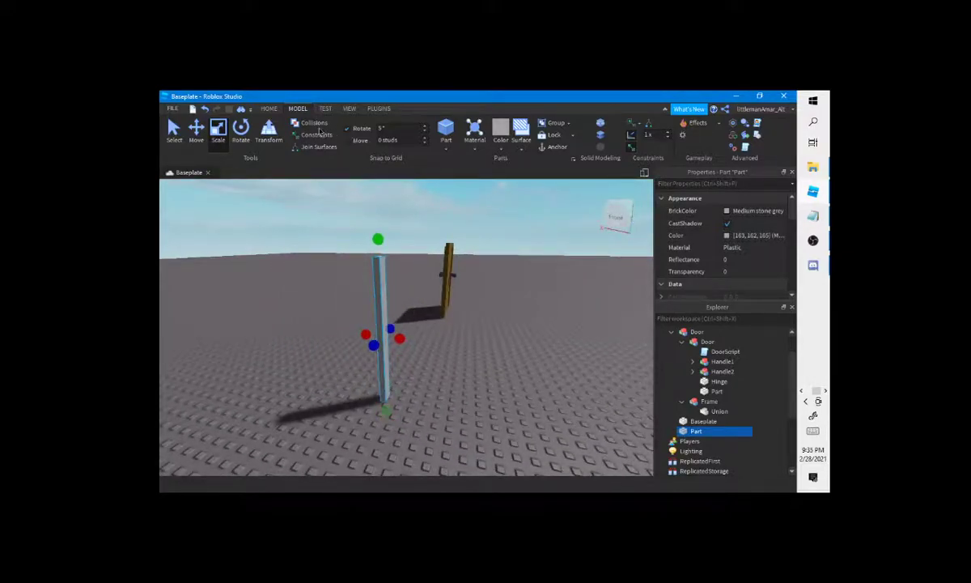
Duplicate the post and reshape the copy into a horizontal beam extending from the post's upper end
{"action": "left_click", "coordinate": [199, 132]}
{"action": "key", "text": "ctrl+d"}
{"action": "left_click", "coordinate": [220, 136]}
{"action": "right_click_drag", "start_coordinate": [478, 335], "coordinate": [477, 267]}
{"action": "key", "text": "e"}
{"action": "left_click_drag", "start_coordinate": [430, 320], "coordinate": [387, 407]}
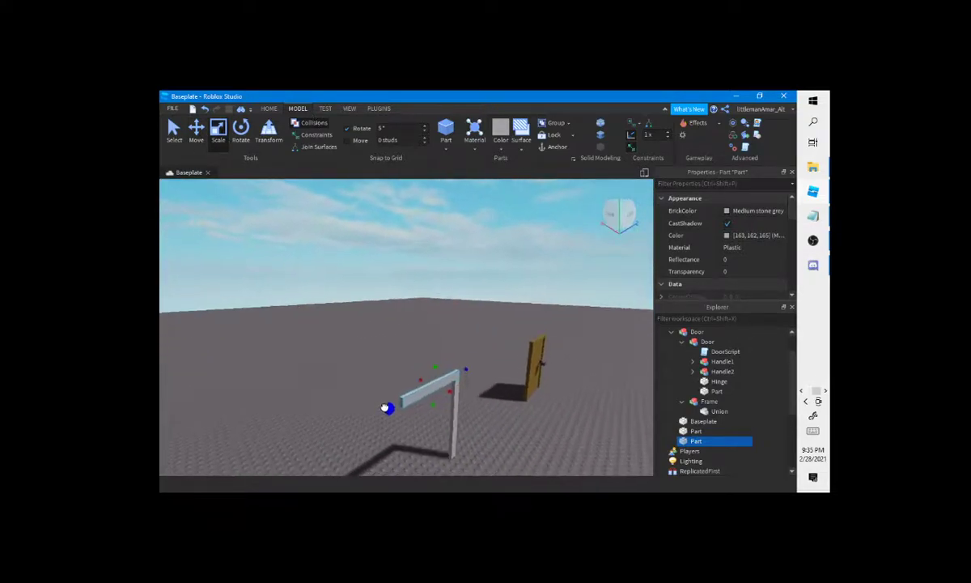
Duplicate the upright post and move the copy under the free end of the horizontal beam
{"action": "left_click", "coordinate": [195, 132]}
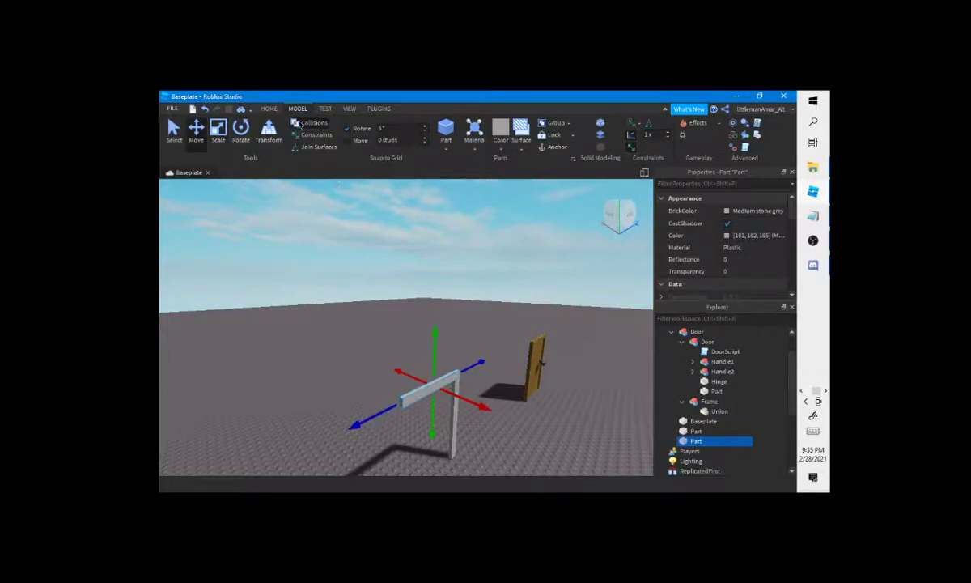
{"action": "left_click", "coordinate": [450, 425]}
{"action": "left_click", "coordinate": [455, 425]}
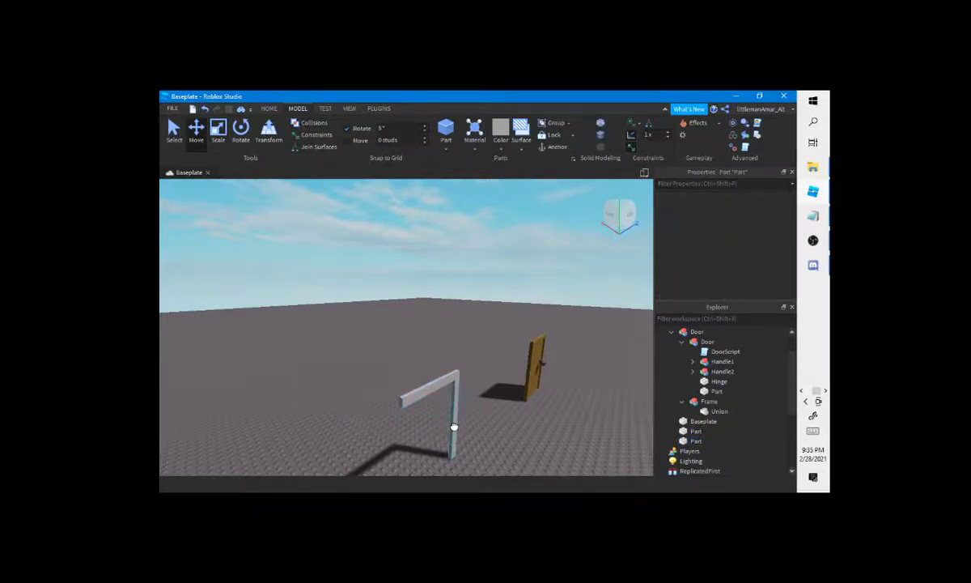
{"action": "key", "text": "ctrl+d"}
{"action": "left_click", "coordinate": [482, 406]}
{"action": "left_click", "coordinate": [454, 407]}
{"action": "left_click_drag", "start_coordinate": [478, 402], "coordinate": [430, 423]}
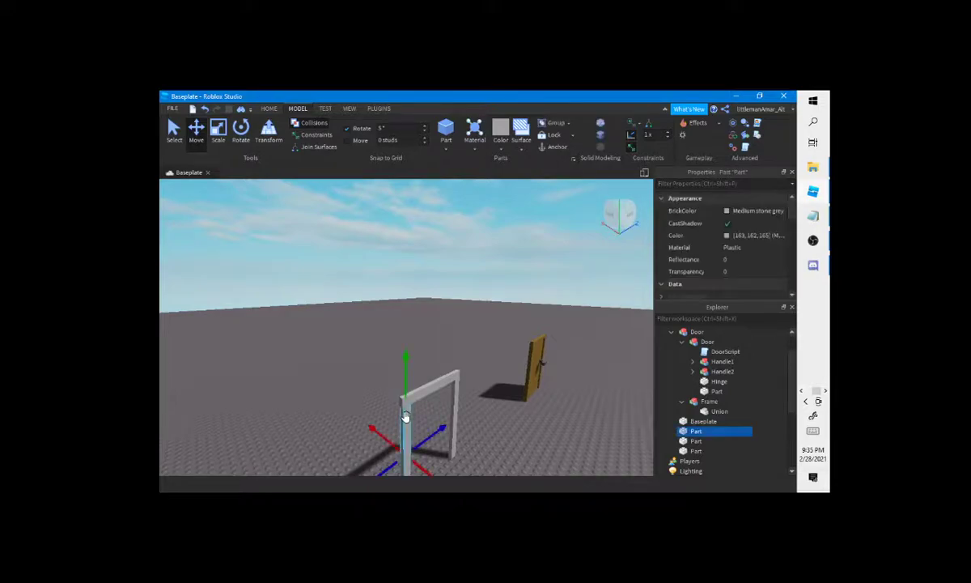
{"action": "left_click_drag", "start_coordinate": [433, 429], "coordinate": [430, 434]}
Select all three door frame parts and anchor them
{"action": "left_click_drag", "start_coordinate": [471, 339], "coordinate": [380, 448]}
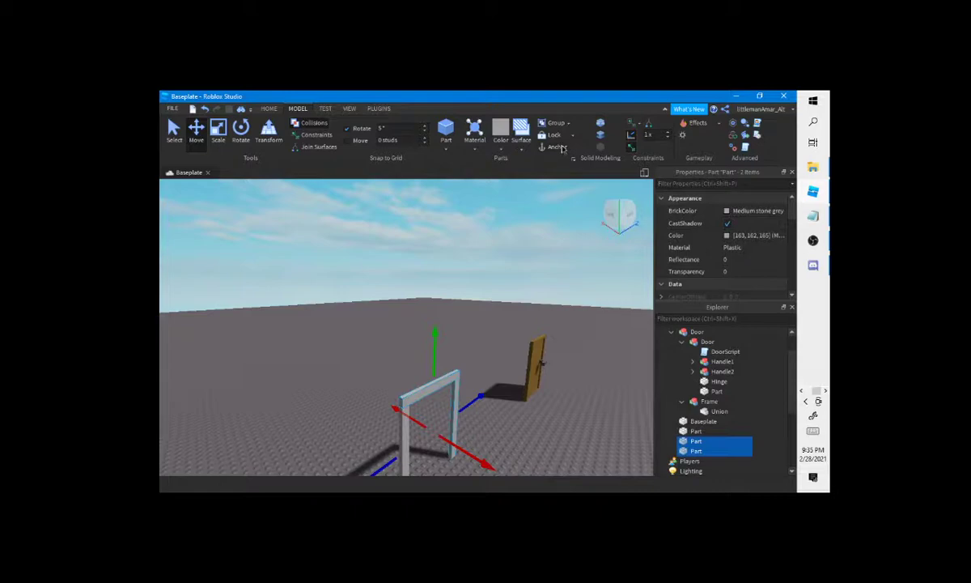
{"action": "left_click", "coordinate": [399, 440], "text": "ctrl"}
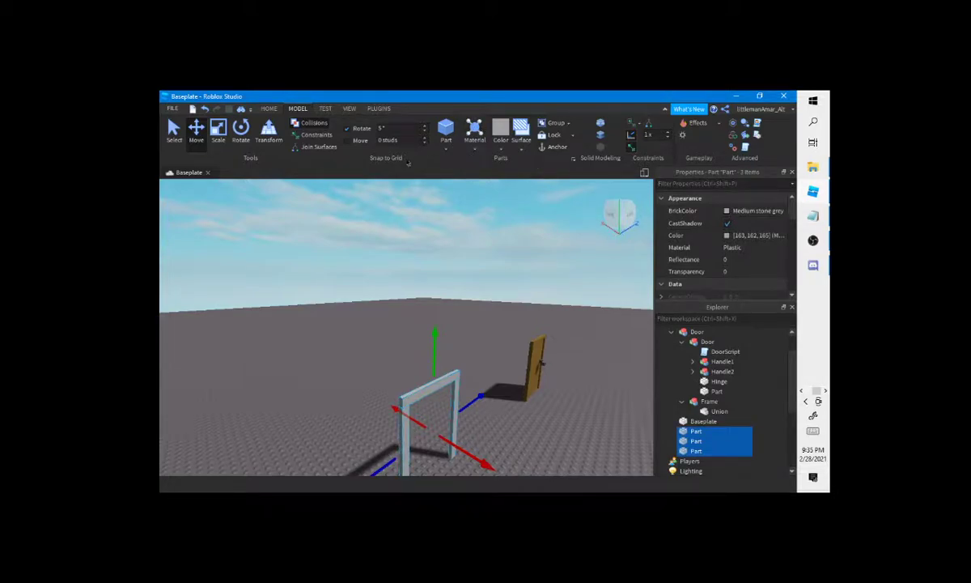
{"action": "left_click", "coordinate": [531, 234]}
{"action": "right_click_drag", "start_coordinate": [530, 236], "coordinate": [316, 141]}
{"action": "key", "text": "w"}
{"action": "left_click", "coordinate": [352, 277]}
{"action": "key", "text": "ctrl+3"}
{"action": "key", "text": "ctrl+d"}
{"action": "key", "text": "Delete"}
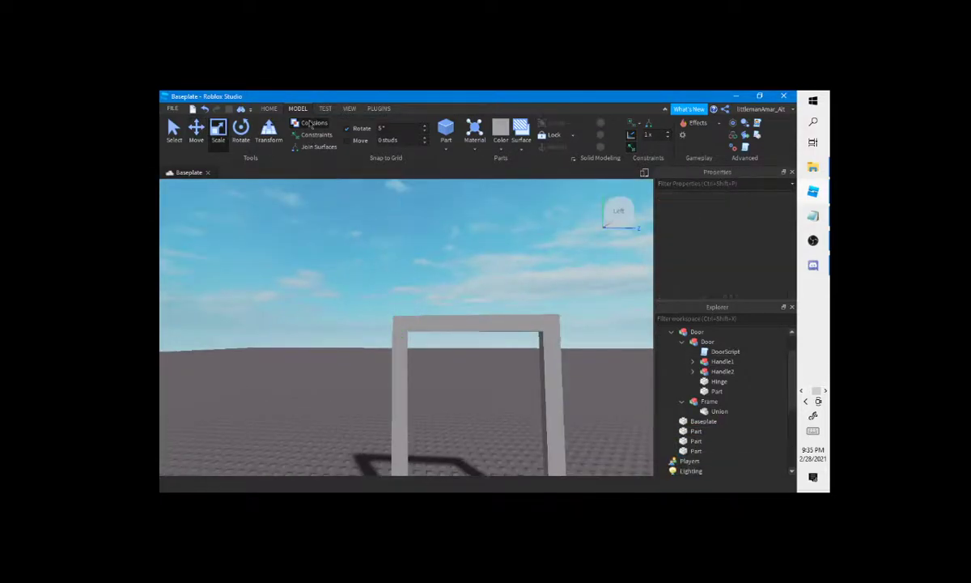
Duplicate the left frame post and thin the copy into a narrow strip along the post's inner side
{"action": "left_click", "coordinate": [401, 376]}
{"action": "right_click_drag", "start_coordinate": [401, 373], "coordinate": [394, 362]}
{"action": "key", "text": "ctrl+d"}
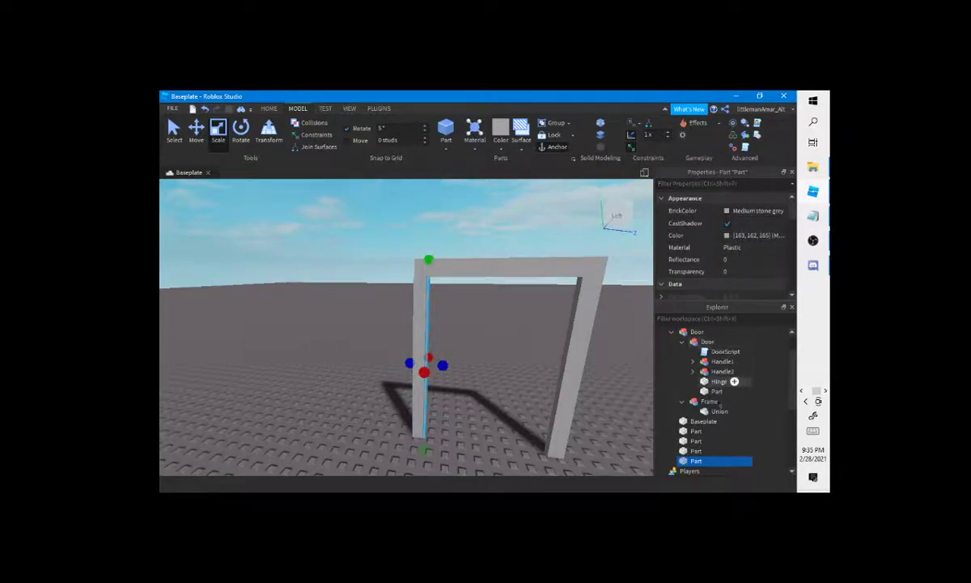
Rename the new narrow strip as Hinge, matching the hinge part in the existing wooden door
{"action": "left_click", "coordinate": [708, 382]}
{"action": "right_click_drag", "start_coordinate": [484, 386], "coordinate": [502, 379]}
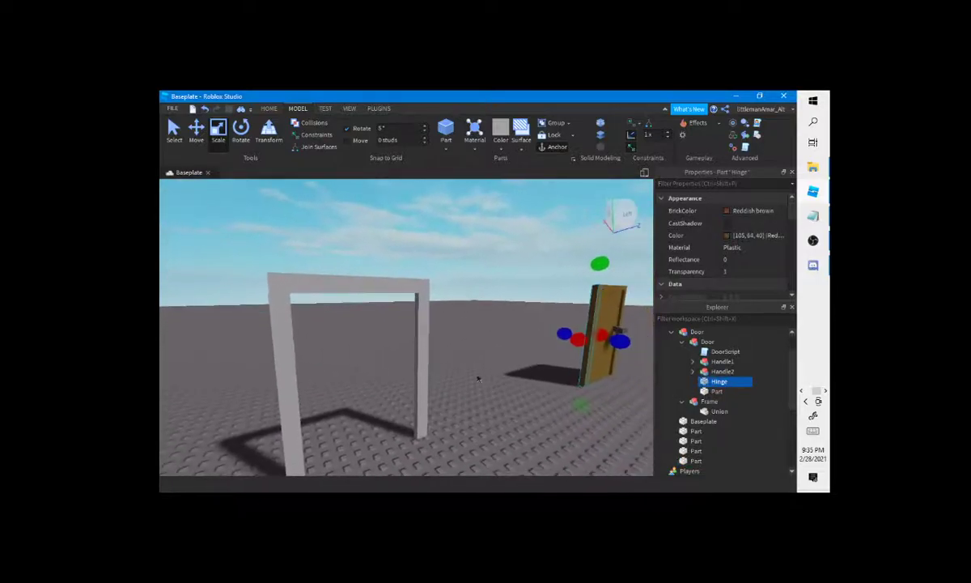
{"action": "left_click", "coordinate": [709, 431]}
{"action": "left_click", "coordinate": [697, 460]}
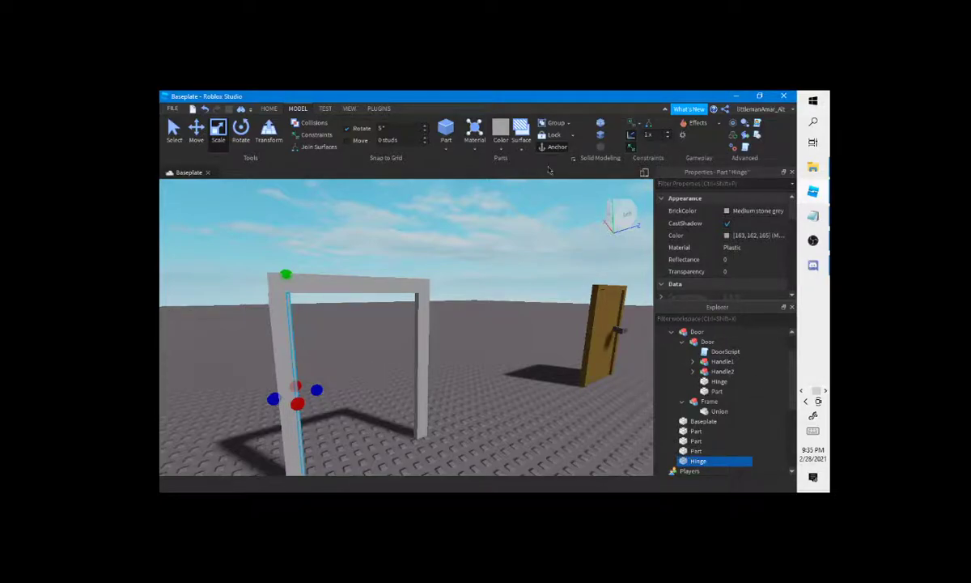
{"action": "left_click", "coordinate": [698, 451]}
{"action": "left_click", "coordinate": [698, 441]}
{"action": "left_click", "coordinate": [695, 431]}
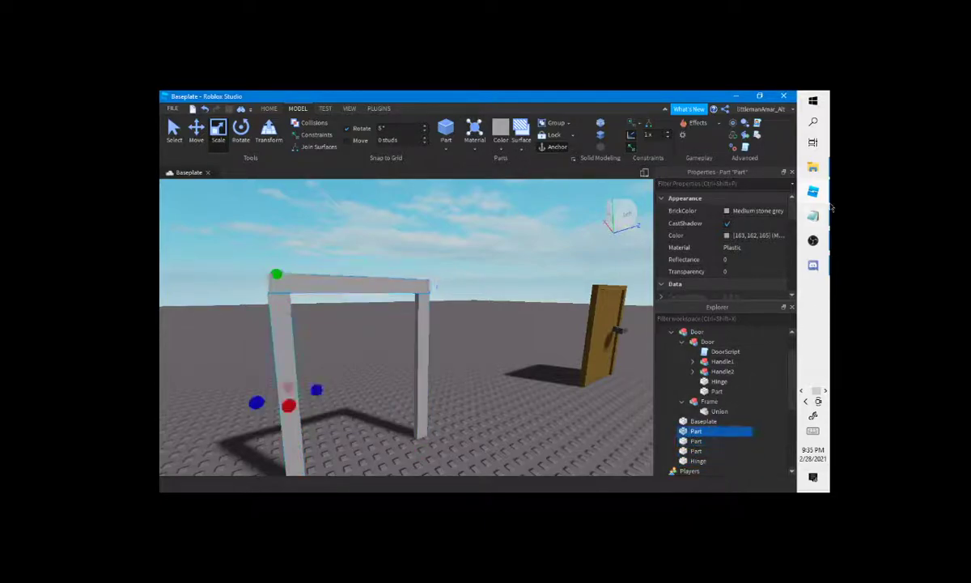
{"action": "left_click", "coordinate": [807, 246]}
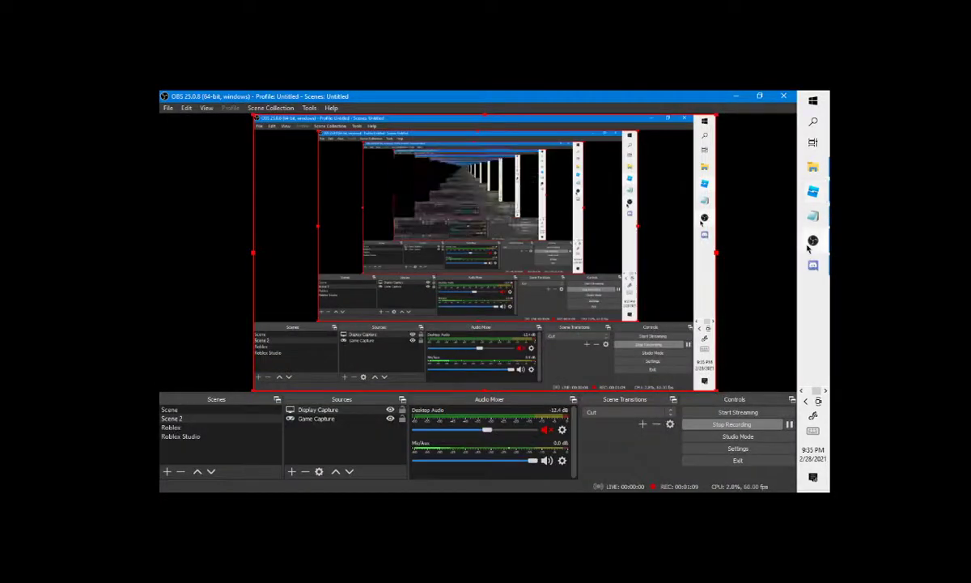
{"action": "left_click", "coordinate": [812, 195]}
Duplicate the right frame post and move the copy inward against the post's inner side
{"action": "right_click_drag", "start_coordinate": [557, 381], "coordinate": [542, 376]}
{"action": "scroll", "coordinate": [440, 321], "scroll_direction": "up", "scroll_amount": 2}
{"action": "left_click", "coordinate": [470, 313]}
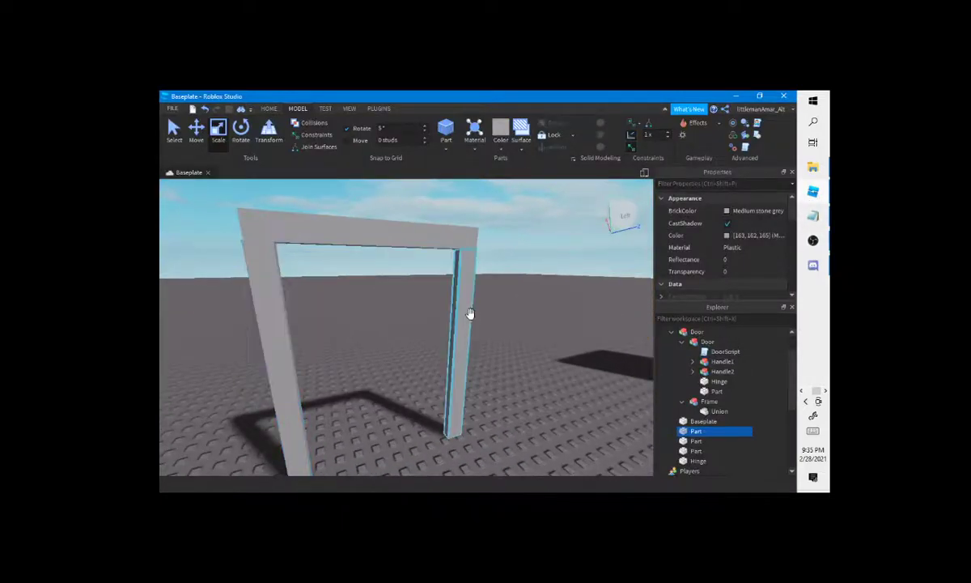
{"action": "left_click", "coordinate": [200, 139]}
{"action": "left_click_drag", "start_coordinate": [494, 345], "coordinate": [453, 363]}
{"action": "left_click", "coordinate": [226, 135]}
{"action": "left_click", "coordinate": [312, 124]}
{"action": "right_click_drag", "start_coordinate": [437, 295], "coordinate": [446, 302]}
{"action": "scroll", "coordinate": [446, 302], "scroll_direction": "up", "scroll_amount": 2}
{"action": "left_click_drag", "start_coordinate": [433, 349], "coordinate": [407, 338]}
{"action": "scroll", "coordinate": [361, 310], "scroll_direction": "down", "scroll_amount": 2}
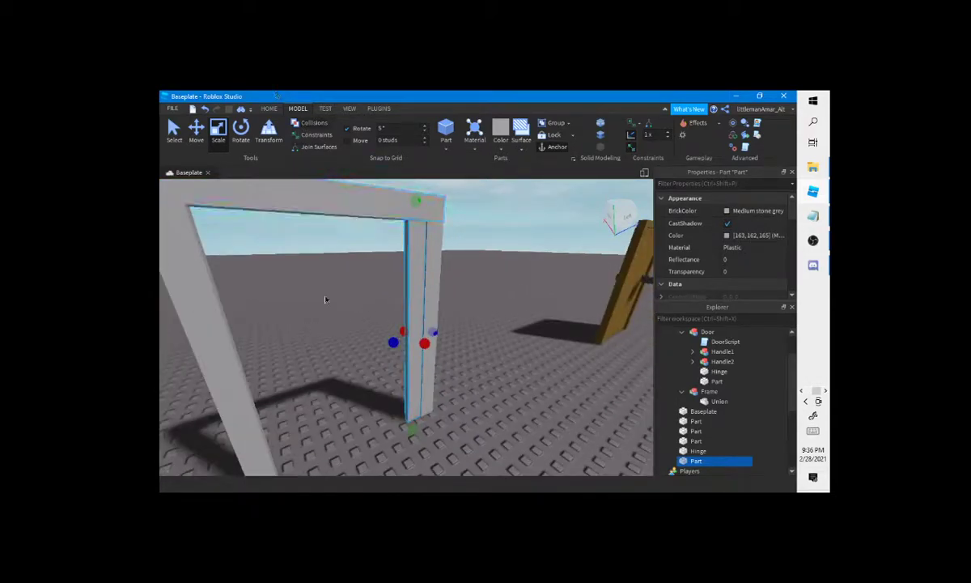
Stretch the copied post across the frame opening to the hinge strip to form the door panel
{"action": "left_click_drag", "start_coordinate": [438, 327], "coordinate": [435, 333]}
{"action": "left_click_drag", "start_coordinate": [302, 350], "coordinate": [306, 351]}
{"action": "left_click_drag", "start_coordinate": [429, 334], "coordinate": [220, 386]}
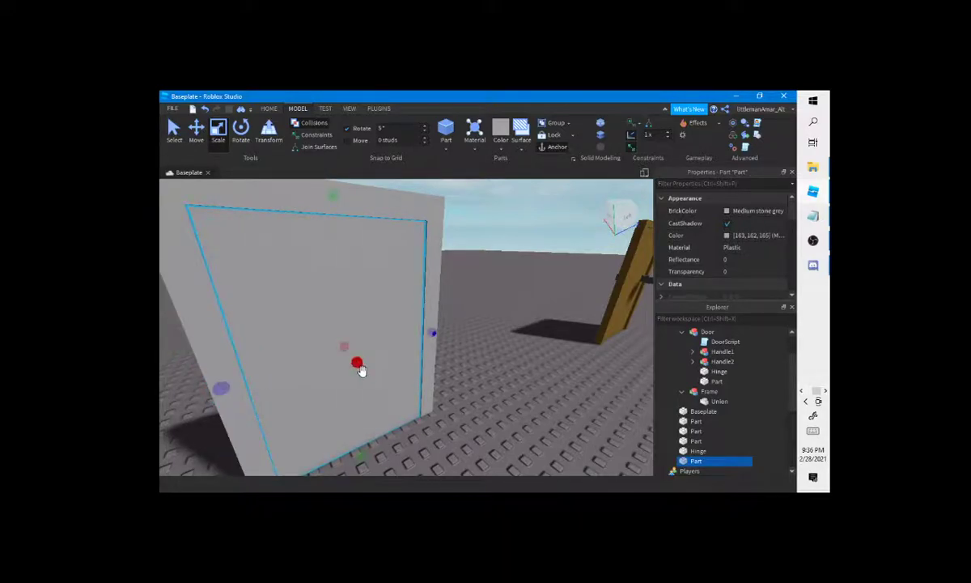
{"action": "left_click", "coordinate": [468, 381]}
{"action": "left_click", "coordinate": [351, 312]}
{"action": "scroll", "coordinate": [504, 241], "scroll_direction": "down", "scroll_amount": 3}
{"action": "right_click_drag", "start_coordinate": [504, 241], "coordinate": [492, 241]}
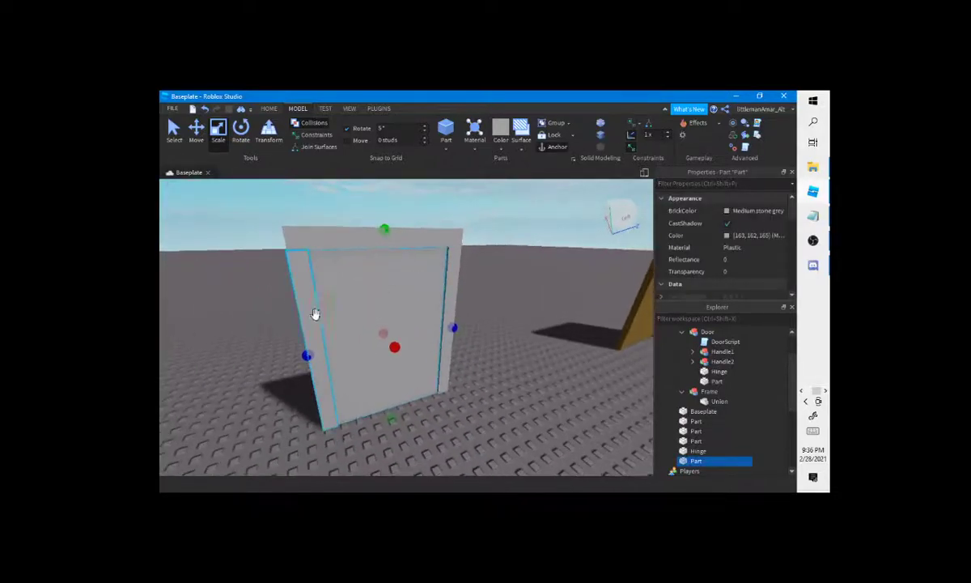
Union the frame's horizontal beam and right post into one solid
{"action": "left_click", "coordinate": [693, 422]}
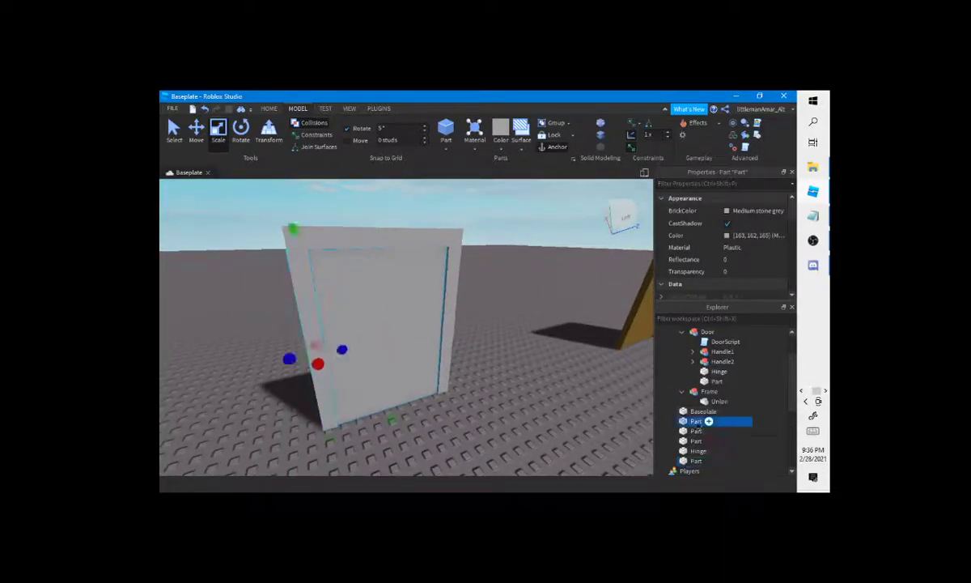
{"action": "left_click", "coordinate": [690, 431]}
{"action": "left_click", "coordinate": [685, 442], "text": "ctrl"}
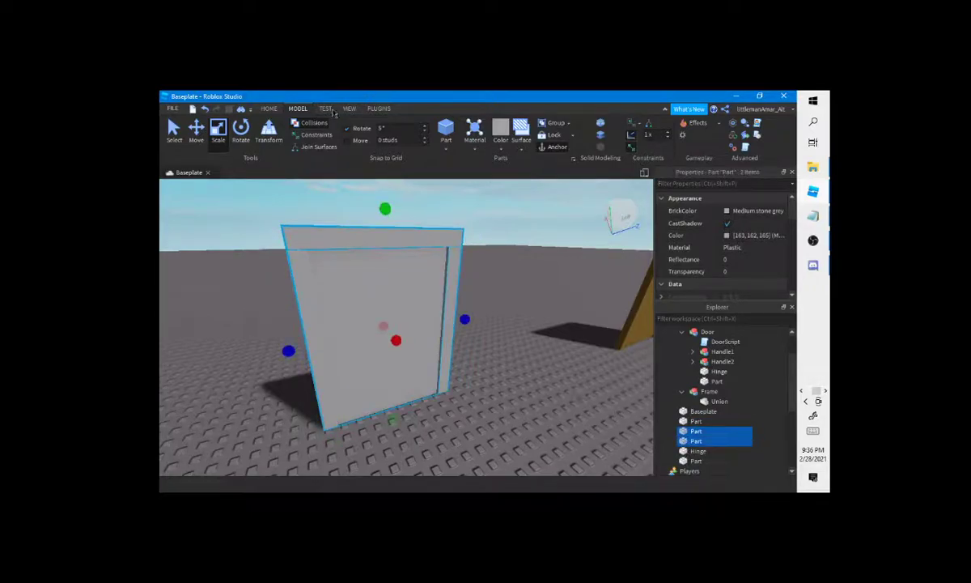
{"action": "left_click", "coordinate": [601, 124]}
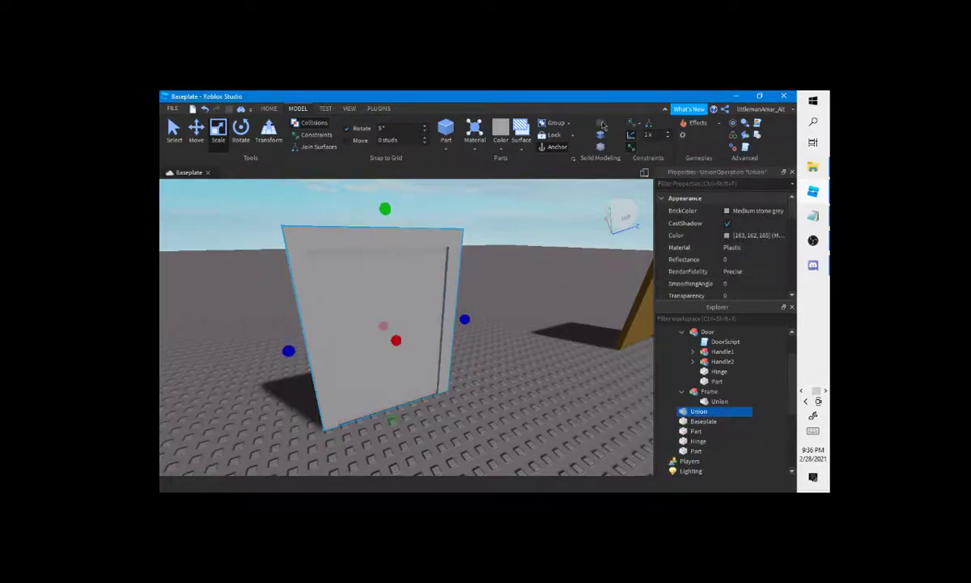
Group the frame union, remaining post, Hinge strip and door panel into a model named Door and expand it
{"action": "left_click", "coordinate": [695, 449], "text": "ctrl"}
{"action": "left_click", "coordinate": [695, 441], "text": "ctrl"}
{"action": "left_click", "coordinate": [694, 432], "text": "ctrl"}
{"action": "right_click_drag", "start_coordinate": [528, 379], "coordinate": [528, 378]}
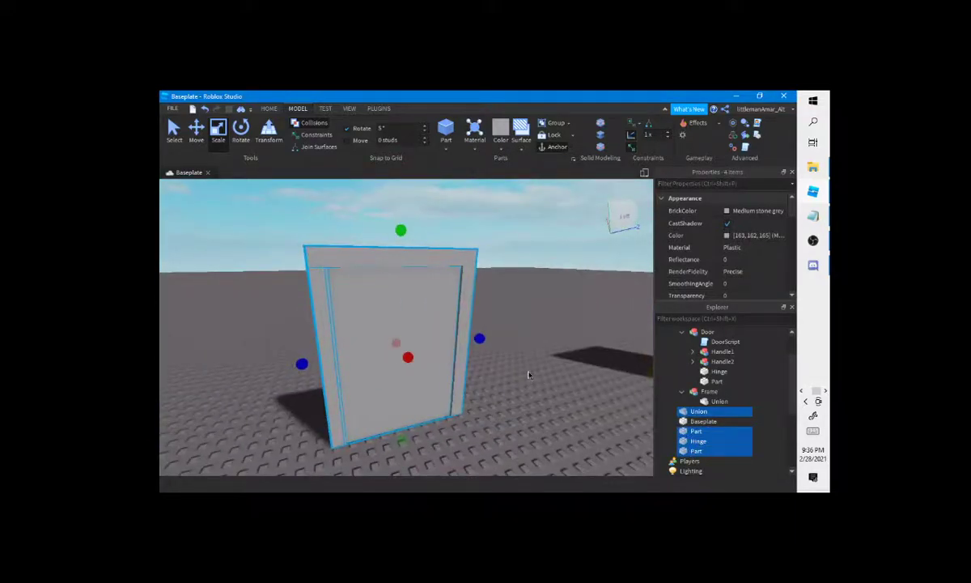
{"action": "key", "text": "ctrl+g"}
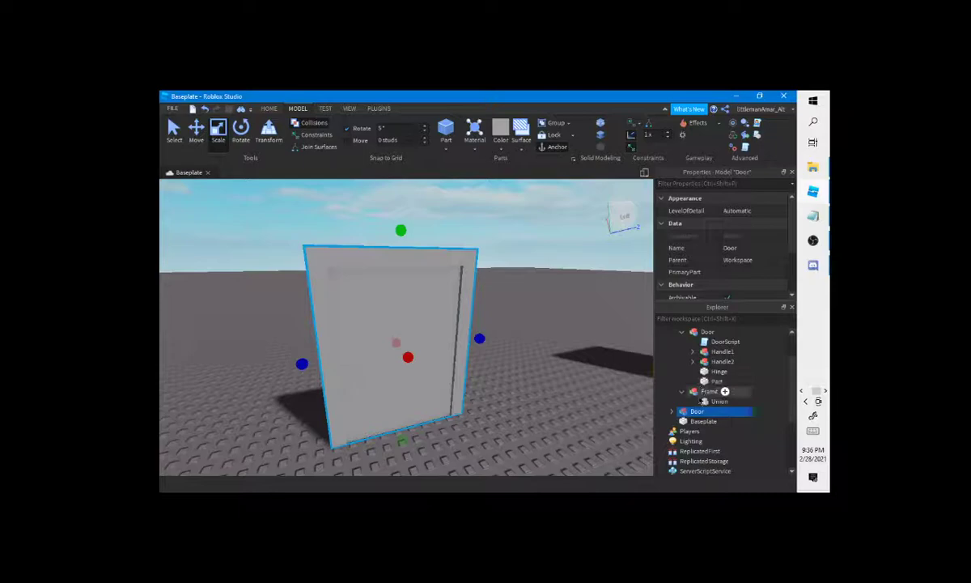
{"action": "double_click", "coordinate": [684, 412]}
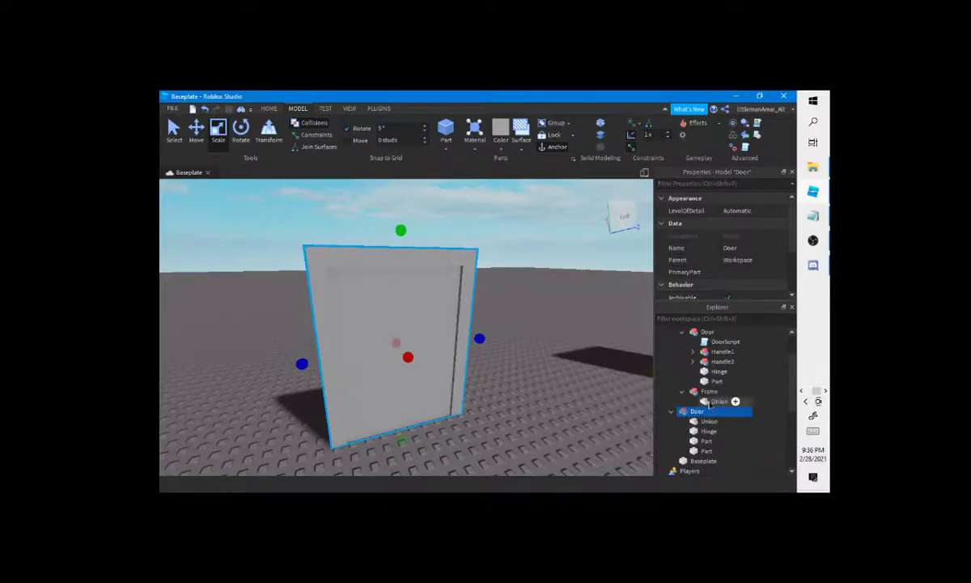
Insert a new part into the new Door model
{"action": "left_click", "coordinate": [711, 411]}
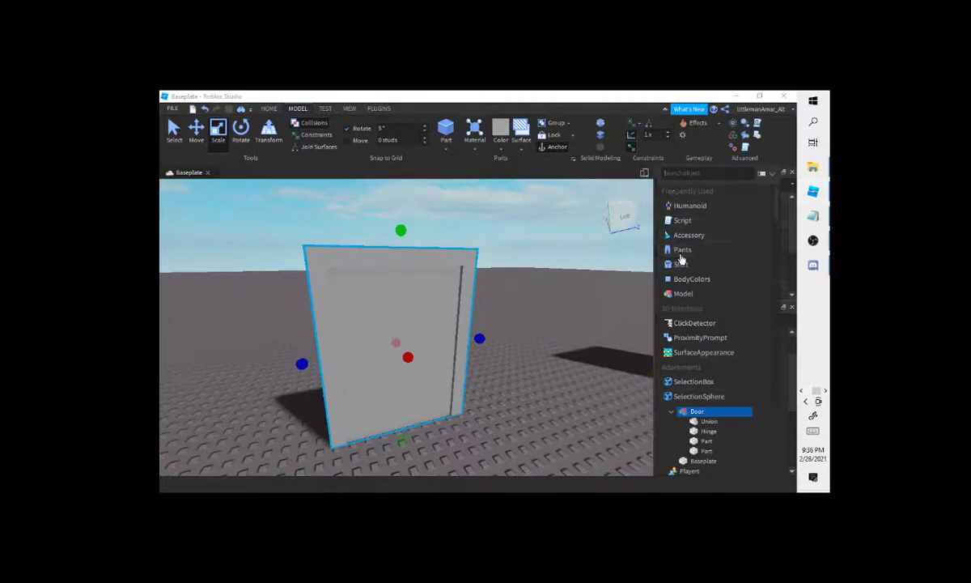
{"action": "scroll", "coordinate": [704, 307], "scroll_direction": "down", "scroll_amount": 6}
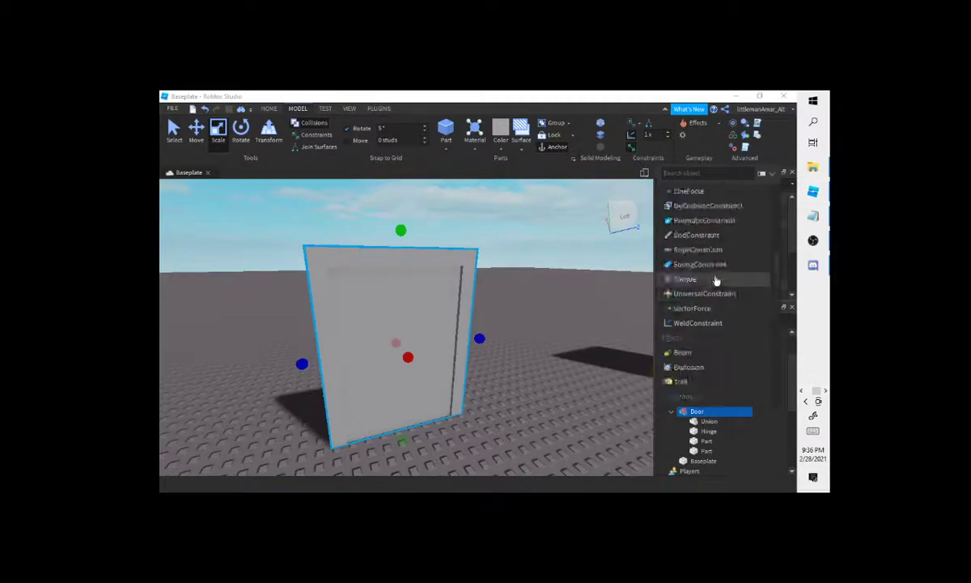
{"action": "type", "text": "p"}
{"action": "key", "text": "Return"}
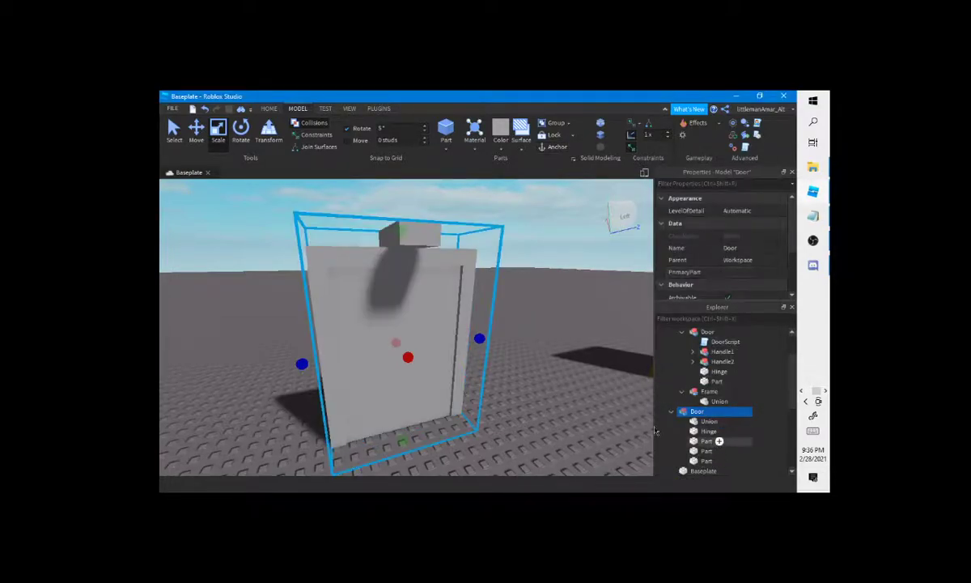
Move the newly inserted block from above the frame down to the front of the door panel
{"action": "left_click", "coordinate": [706, 442]}
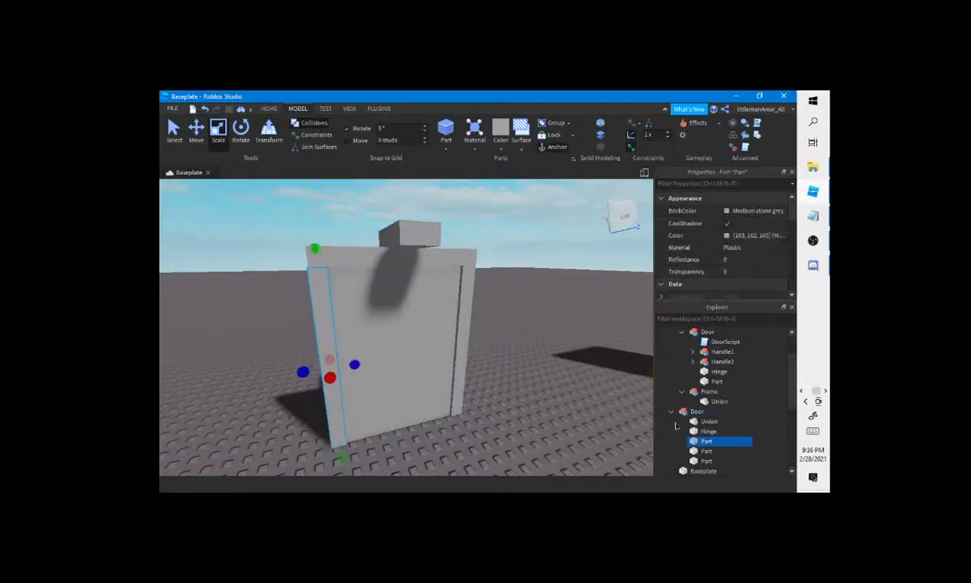
{"action": "left_click", "coordinate": [707, 460]}
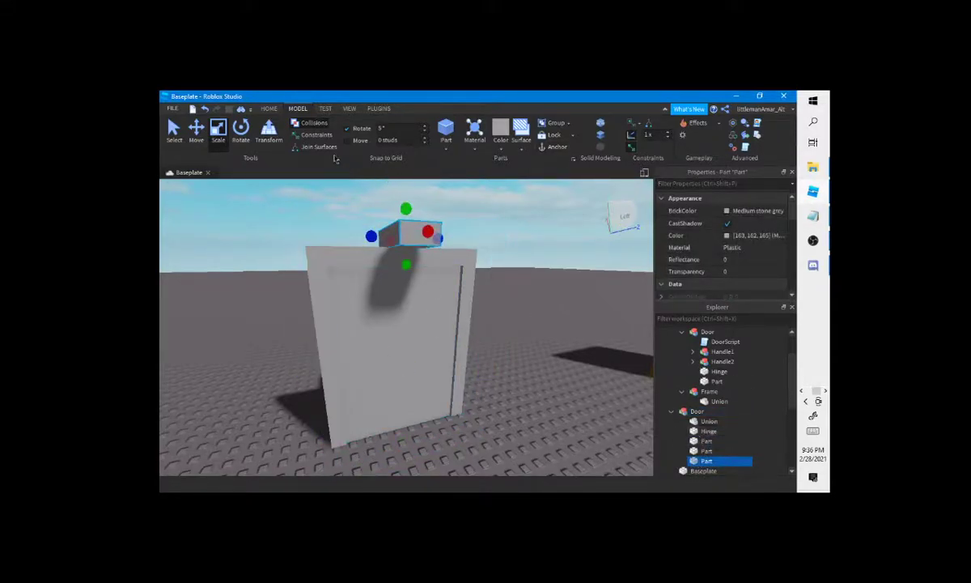
{"action": "left_click_drag", "start_coordinate": [707, 460], "coordinate": [693, 355]}
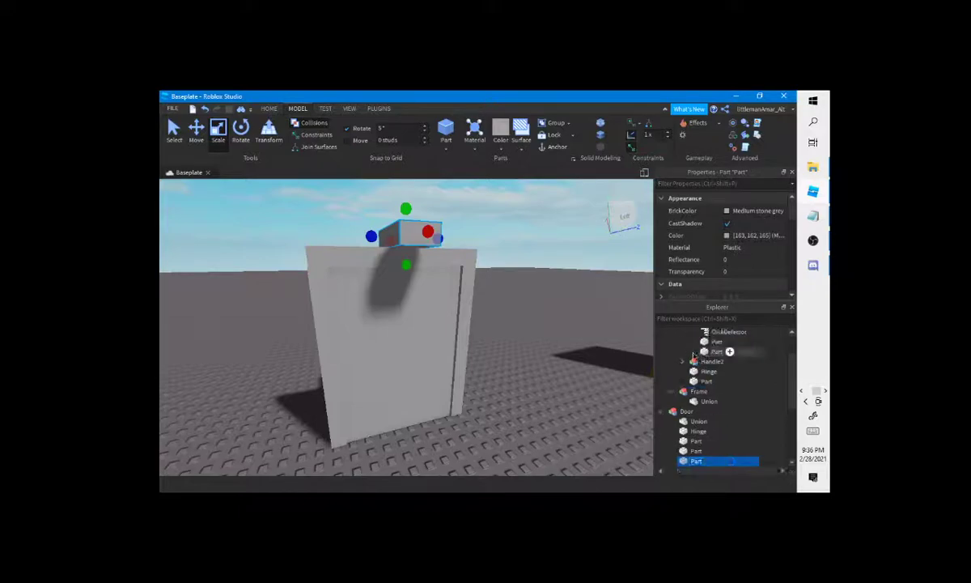
{"action": "scroll", "coordinate": [692, 355], "scroll_direction": "up", "scroll_amount": 1}
{"action": "left_click", "coordinate": [683, 353]}
{"action": "scroll", "coordinate": [717, 369], "scroll_direction": "down", "scroll_amount": 1}
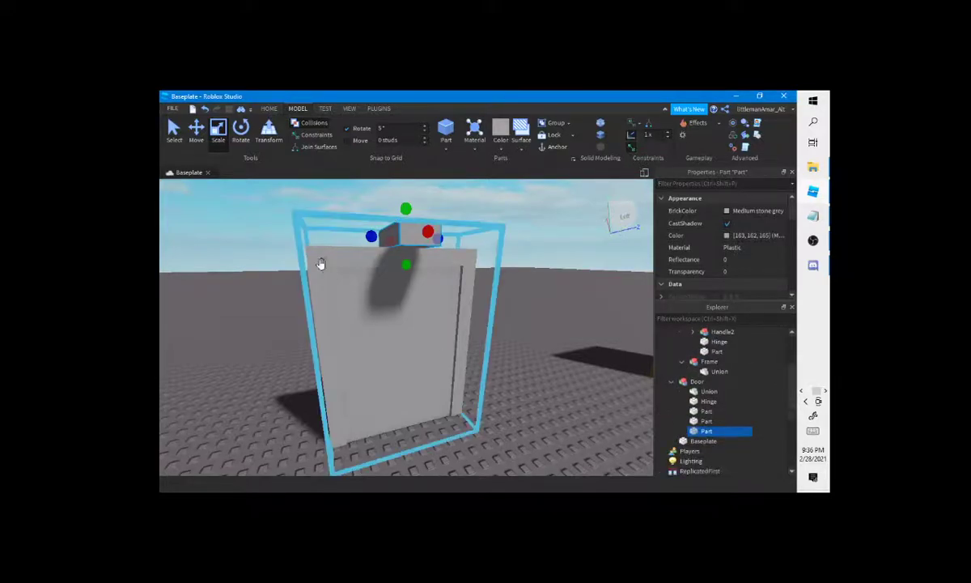
{"action": "left_click", "coordinate": [195, 129]}
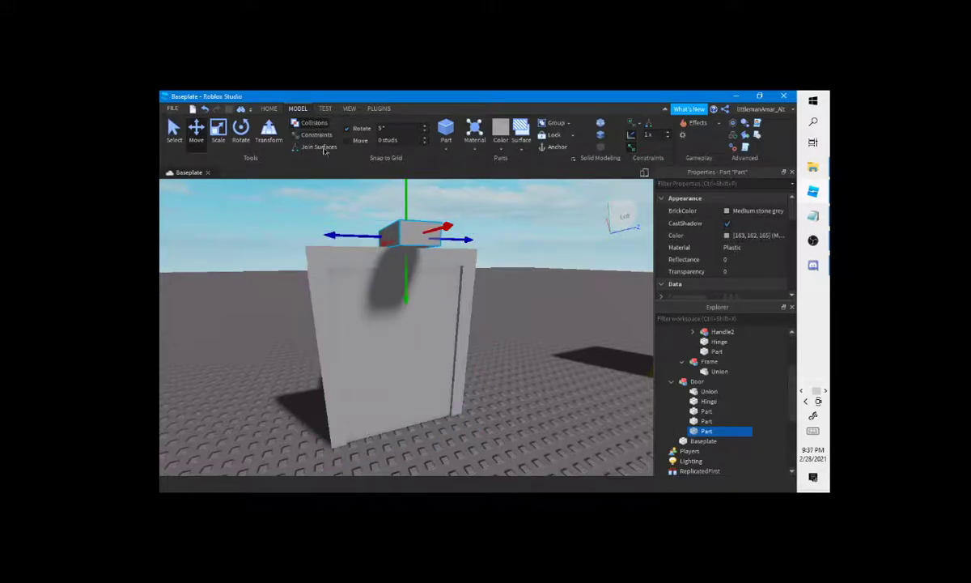
{"action": "left_click_drag", "start_coordinate": [447, 223], "coordinate": [438, 331]}
{"action": "left_click_drag", "start_coordinate": [389, 306], "coordinate": [391, 342]}
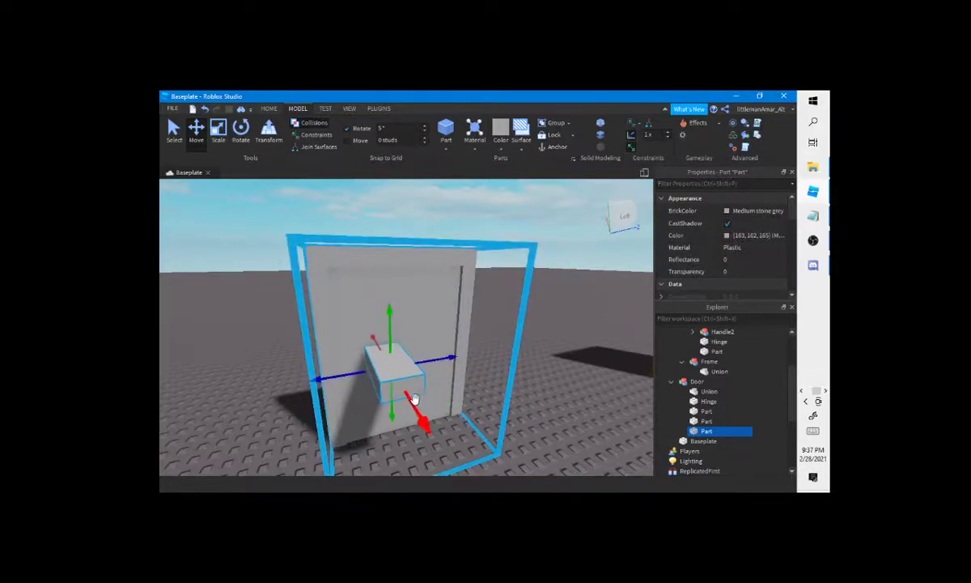
Scale the block into a thin plate against the door panel's front and set its colour to black (0, 0, 0)
{"action": "left_click", "coordinate": [218, 132]}
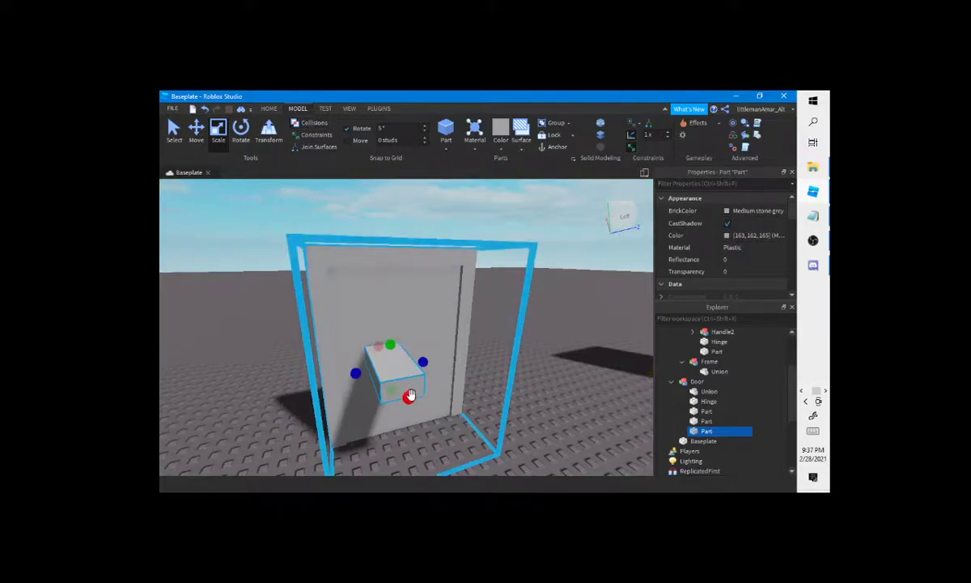
{"action": "left_click_drag", "start_coordinate": [409, 397], "coordinate": [386, 358]}
{"action": "left_click", "coordinate": [726, 235]}
{"action": "left_click_drag", "start_coordinate": [603, 240], "coordinate": [608, 310]}
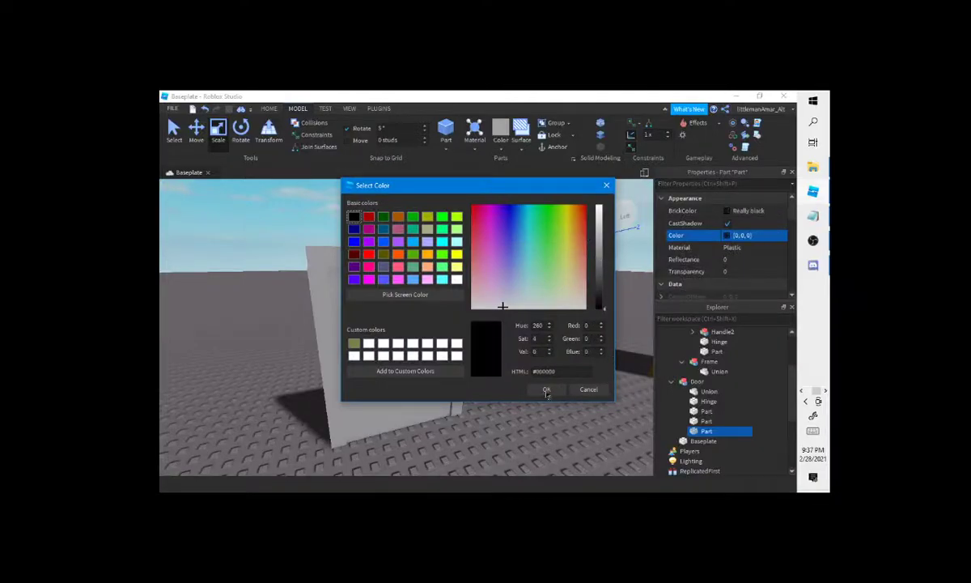
{"action": "left_click", "coordinate": [547, 389]}
{"action": "left_click", "coordinate": [197, 131]}
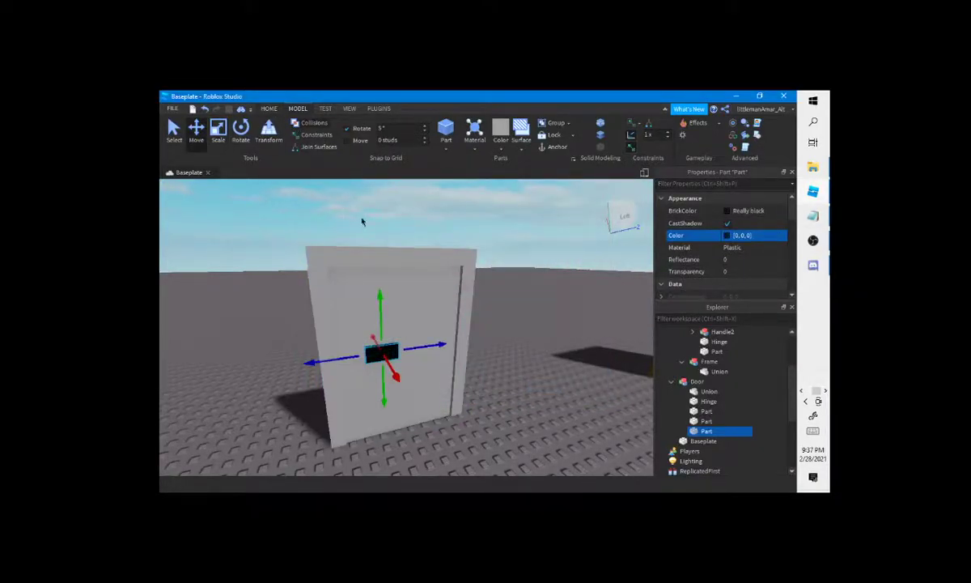
{"action": "left_click", "coordinate": [325, 241]}
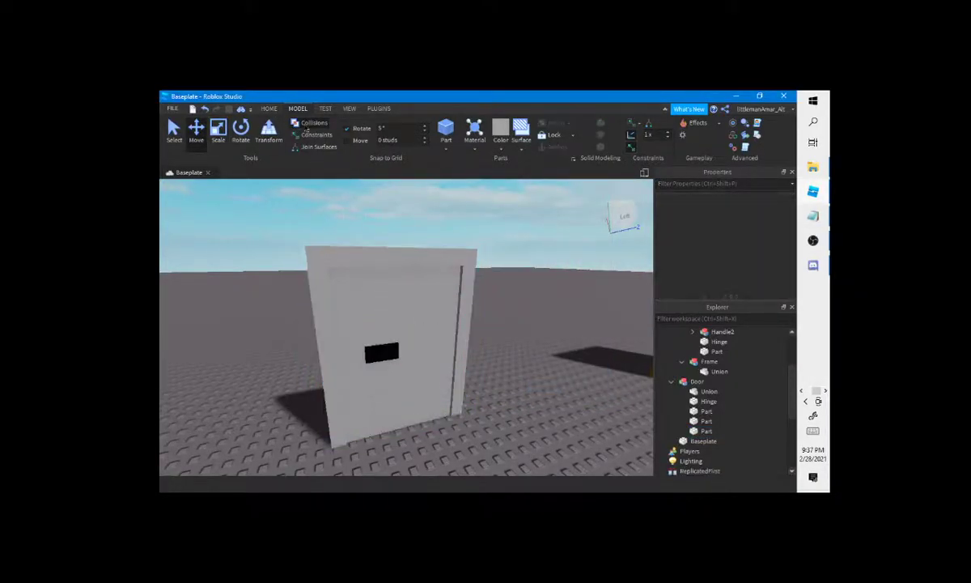
Duplicate the black handle plate and move the copy through to the back of the door panel
{"action": "left_click", "coordinate": [707, 411]}
{"action": "left_click", "coordinate": [707, 420]}
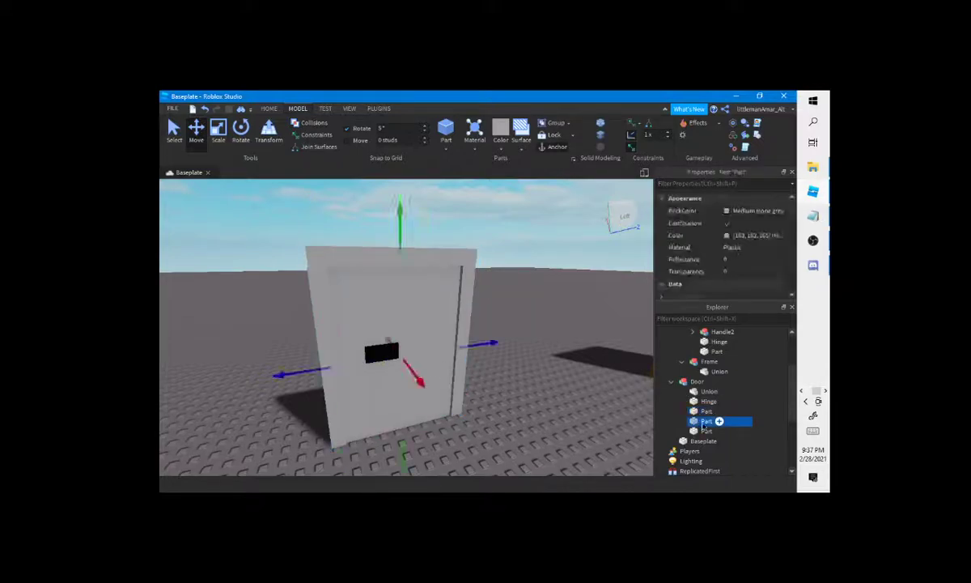
{"action": "left_click", "coordinate": [696, 400]}
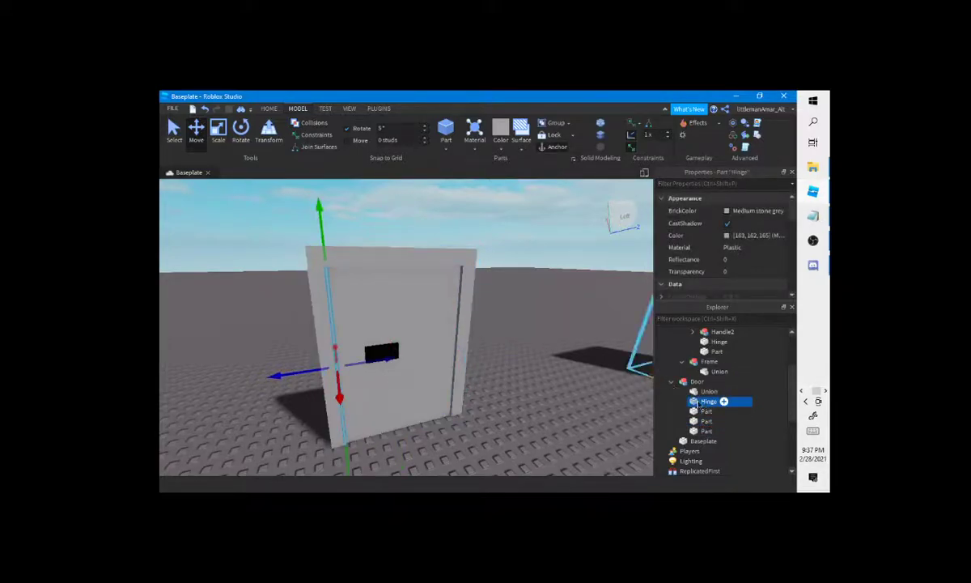
{"action": "left_click", "coordinate": [694, 391]}
{"action": "left_click", "coordinate": [703, 431]}
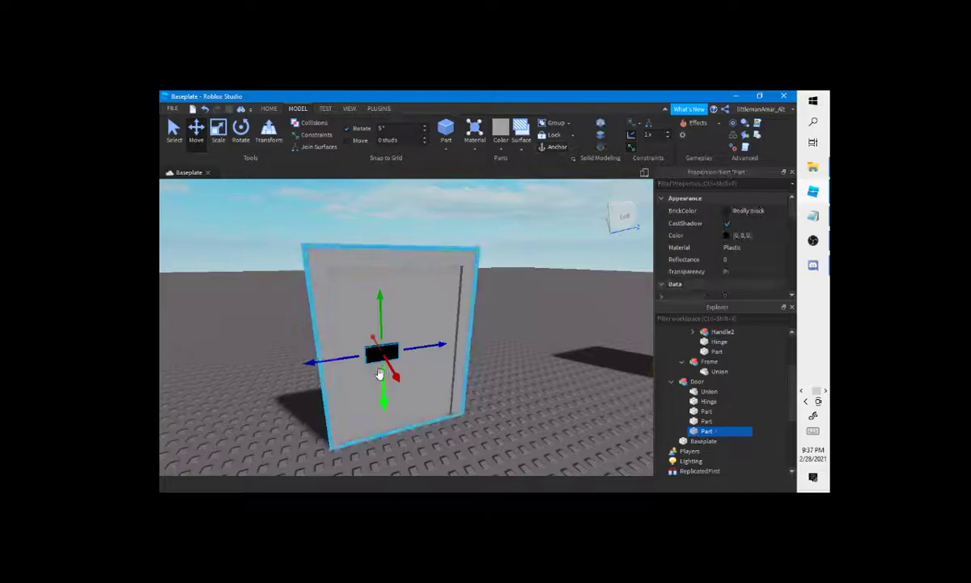
{"action": "key", "text": "ctrl+d"}
{"action": "left_click_drag", "start_coordinate": [395, 377], "coordinate": [356, 320]}
{"action": "key", "text": "w"}
{"action": "key", "text": "a"}
{"action": "right_click_drag", "start_coordinate": [403, 271], "coordinate": [497, 277]}
{"action": "key", "text": "d"}
{"action": "left_click_drag", "start_coordinate": [494, 266], "coordinate": [481, 270]}
{"action": "right_click_drag", "start_coordinate": [471, 265], "coordinate": [421, 190]}
{"action": "key", "text": "s"}
{"action": "key", "text": "w"}
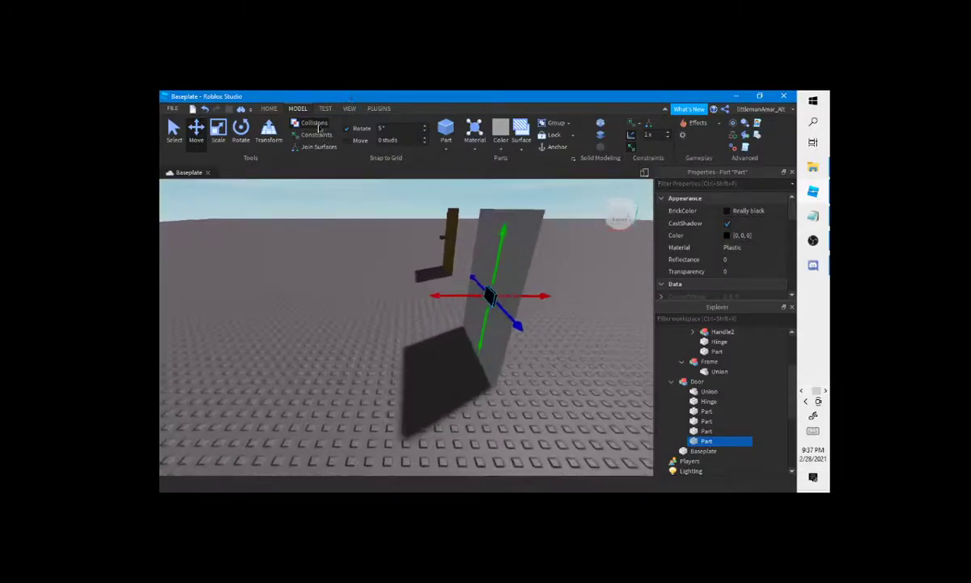
Group the new door's frame union into its own model and name it Frame
{"action": "right_click_drag", "start_coordinate": [555, 289], "coordinate": [466, 286]}
{"action": "key", "text": "s"}
{"action": "left_click_drag", "start_coordinate": [466, 264], "coordinate": [368, 435]}
{"action": "right_click_drag", "start_coordinate": [463, 303], "coordinate": [463, 304]}
{"action": "key", "text": "w"}
{"action": "key", "text": "s"}
{"action": "key", "text": "a"}
{"action": "key", "text": "d"}
{"action": "key", "text": "w"}
{"action": "left_click", "coordinate": [707, 394]}
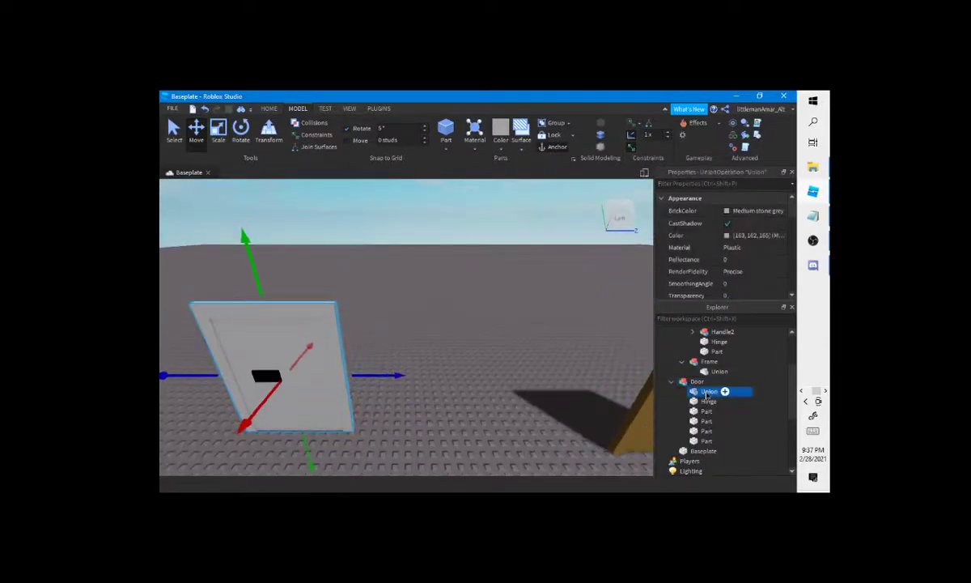
{"action": "left_click_drag", "start_coordinate": [707, 394], "coordinate": [706, 362]}
{"action": "key", "text": "ctrl+g"}
{"action": "double_click", "coordinate": [734, 394]}
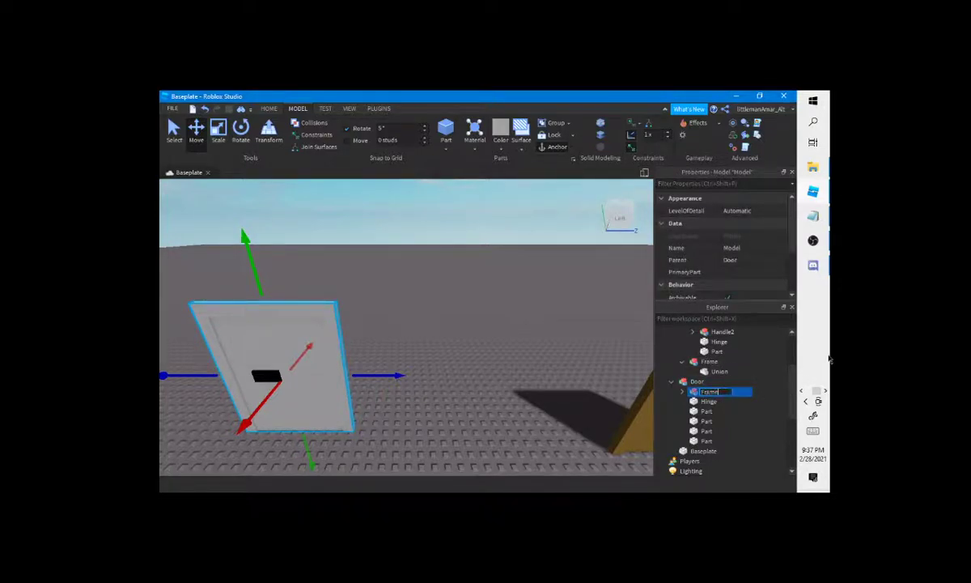
Check the Hinge and unnamed parts of the new Door model to identify the two black handle plates
{"action": "left_click", "coordinate": [705, 401]}
{"action": "left_click", "coordinate": [705, 422]}
{"action": "left_click", "coordinate": [706, 411]}
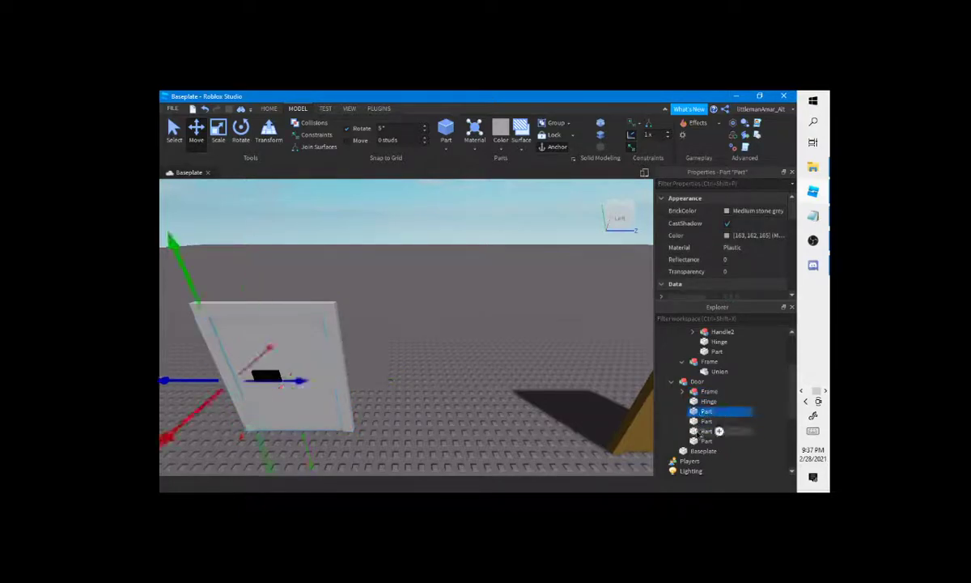
{"action": "left_click", "coordinate": [706, 431]}
{"action": "left_click", "coordinate": [704, 441]}
{"action": "left_click", "coordinate": [706, 431], "text": "ctrl"}
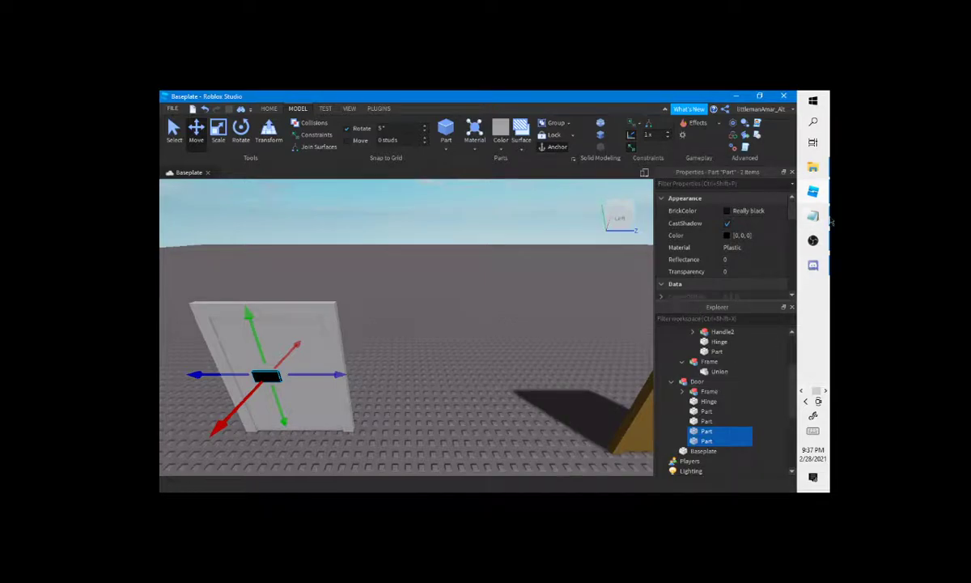
{"action": "left_click", "coordinate": [814, 242]}
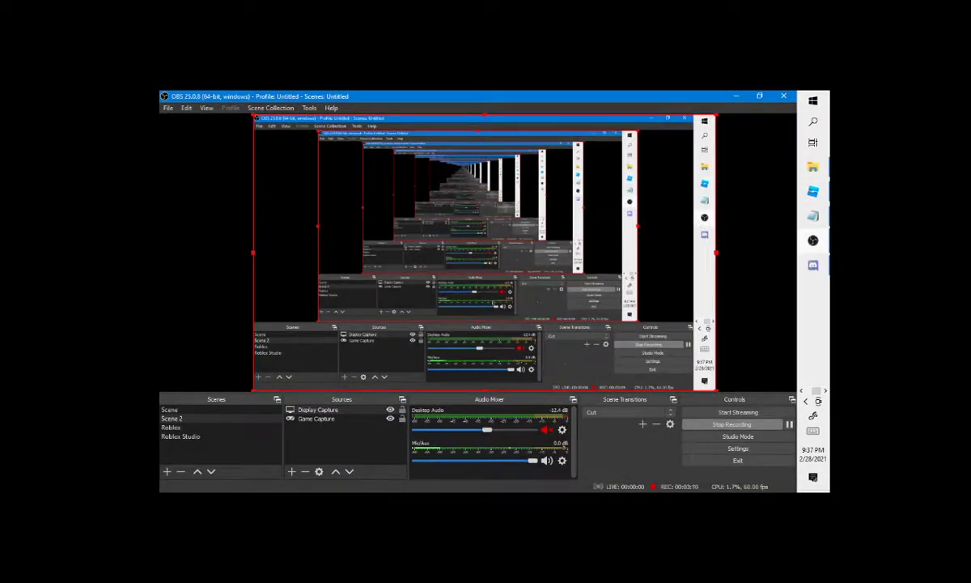
{"action": "left_click", "coordinate": [813, 192]}
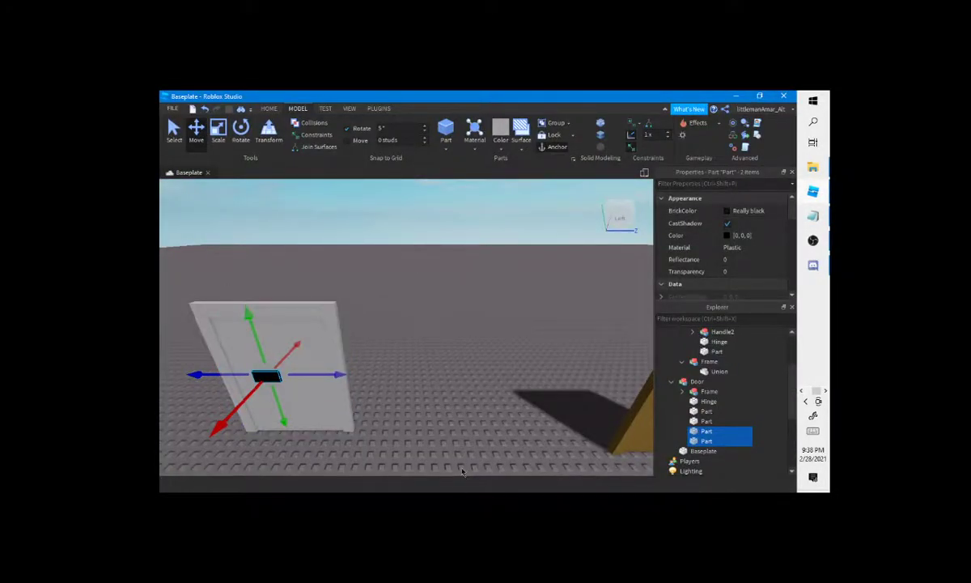
{"action": "left_click", "coordinate": [517, 437]}
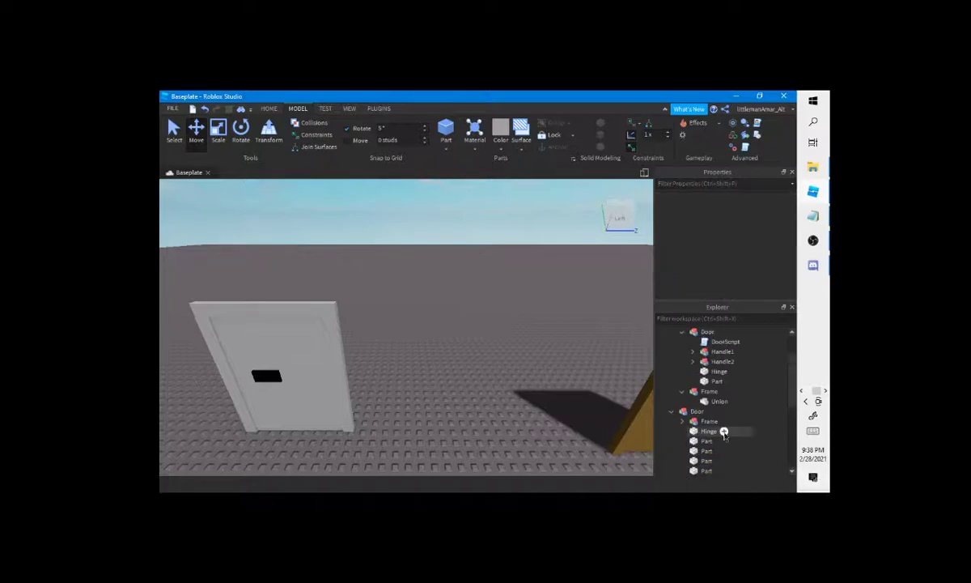
Group each of the two black handle plates into its own separate model
{"action": "left_click", "coordinate": [703, 431]}
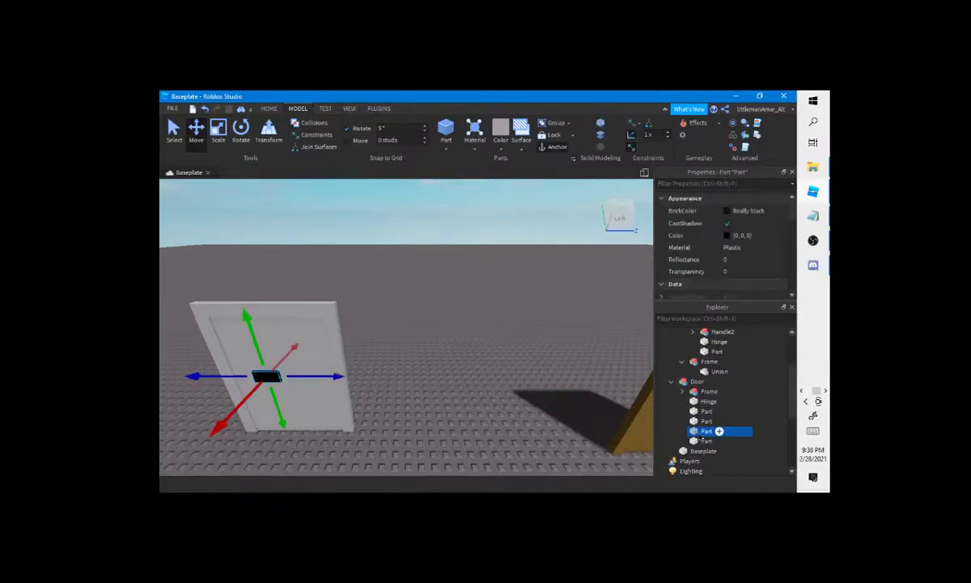
{"action": "key", "text": "ctrl+g"}
{"action": "left_click", "coordinate": [699, 443]}
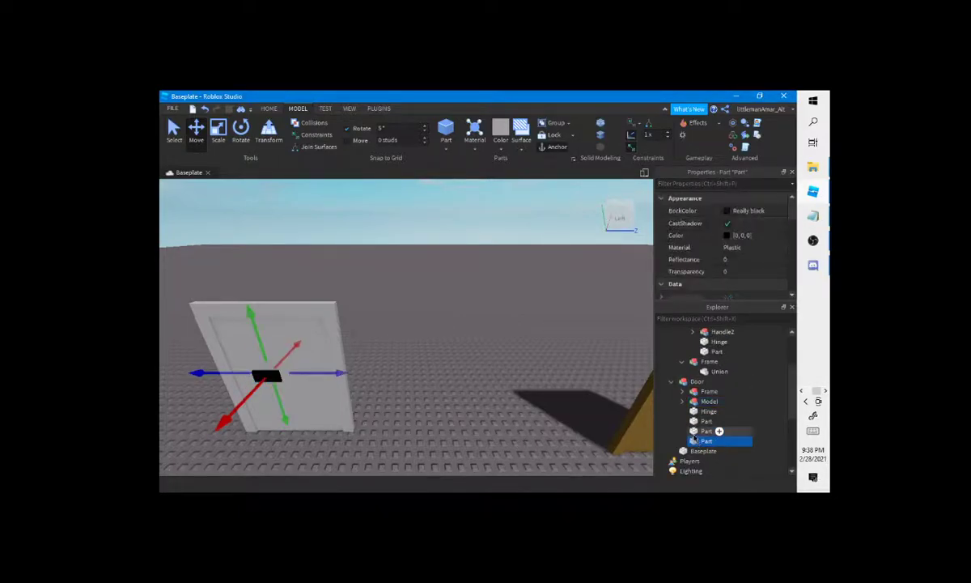
{"action": "key", "text": "ctrl+g"}
Rename the two handle plate models Handle1 and Handle2, matching the names in the existing door
{"action": "scroll", "coordinate": [702, 417], "scroll_direction": "up", "scroll_amount": 1}
{"action": "right_click_drag", "start_coordinate": [566, 373], "coordinate": [537, 358]}
{"action": "scroll", "coordinate": [536, 359], "scroll_direction": "up", "scroll_amount": 2}
{"action": "double_click", "coordinate": [704, 352]}
{"action": "key", "text": "ctrl+c"}
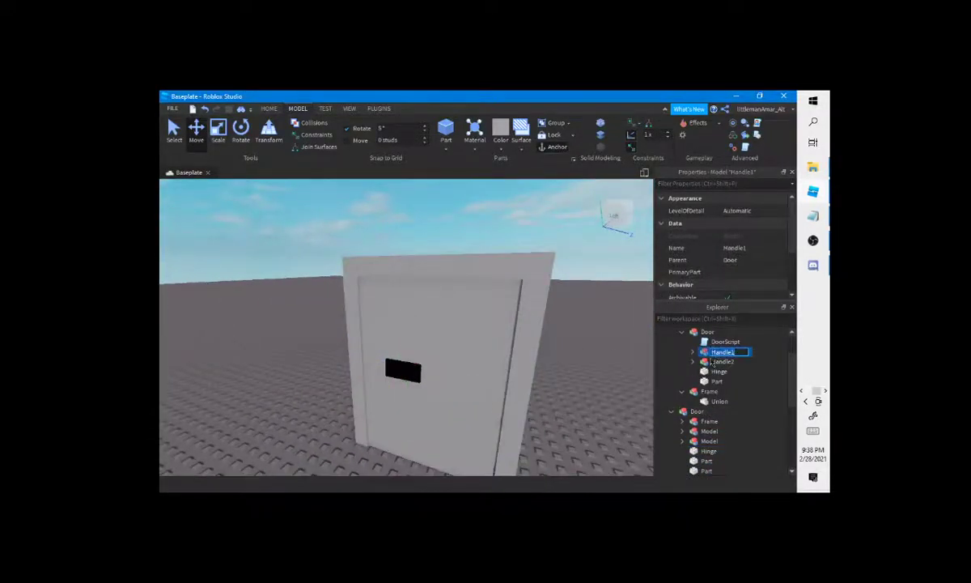
{"action": "left_click", "coordinate": [706, 431]}
{"action": "key", "text": "ctrl+v"}
{"action": "double_click", "coordinate": [735, 362]}
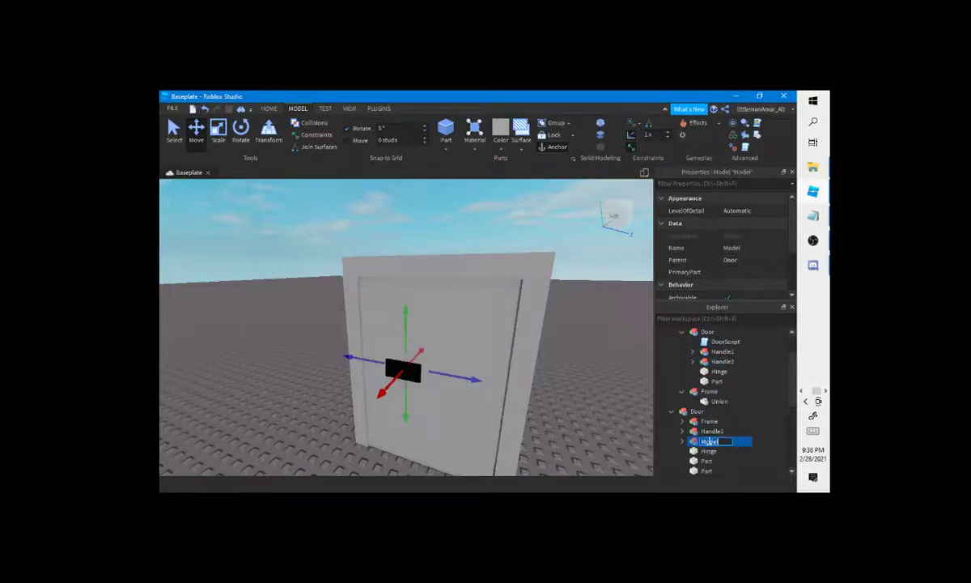
{"action": "key", "text": "Return"}
{"action": "right_click_drag", "start_coordinate": [502, 455], "coordinate": [511, 435]}
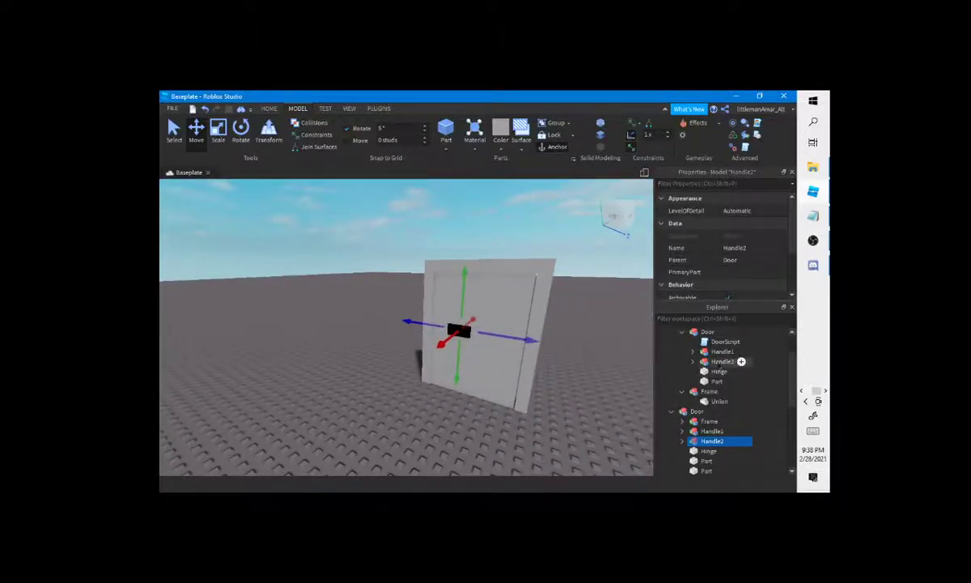
Look through the existing door's DoorScript, close it and collapse that door's inner Door model
{"action": "double_click", "coordinate": [712, 342]}
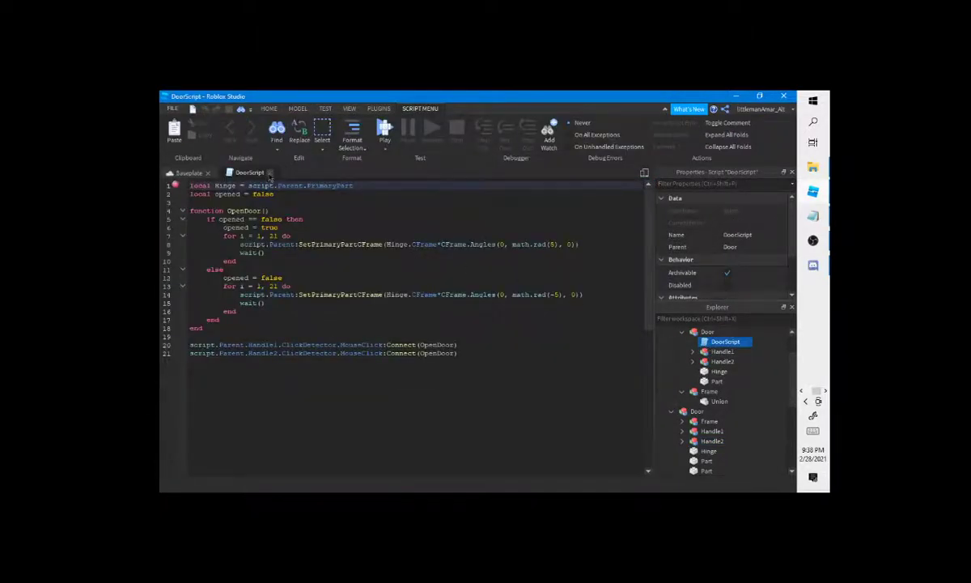
{"action": "left_click", "coordinate": [270, 173]}
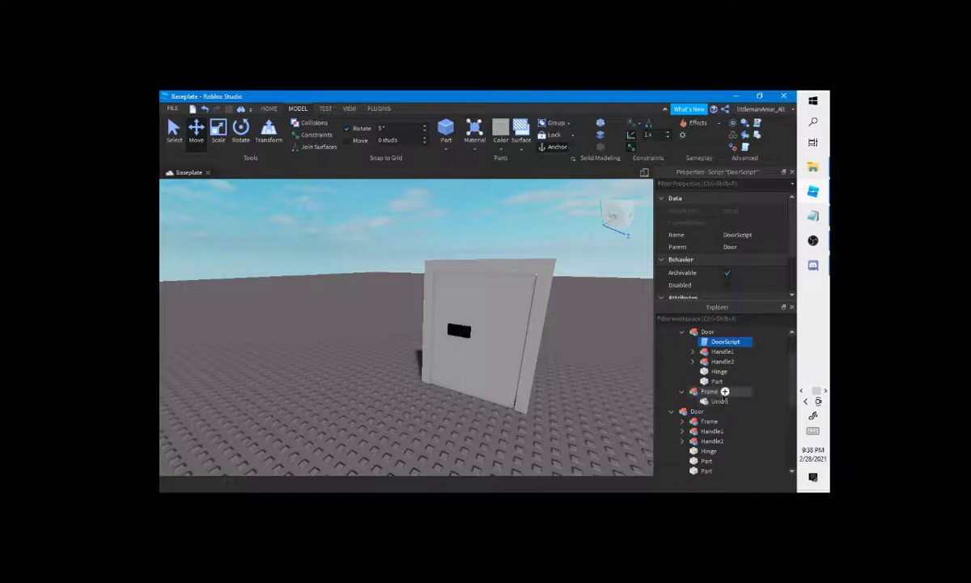
{"action": "left_click", "coordinate": [682, 331]}
{"action": "left_click", "coordinate": [683, 333]}
{"action": "left_click", "coordinate": [683, 332]}
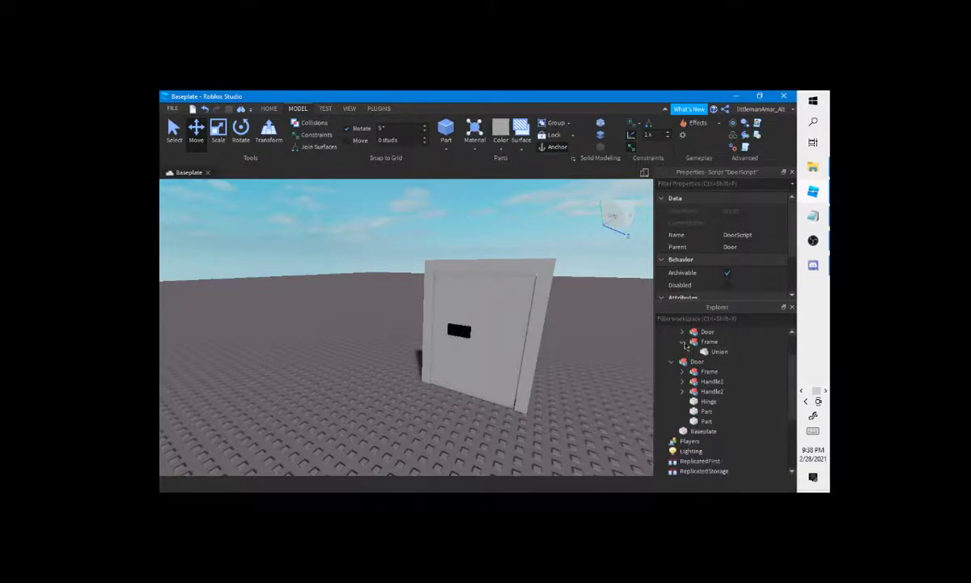
{"action": "scroll", "coordinate": [686, 356], "scroll_direction": "up", "scroll_amount": 1}
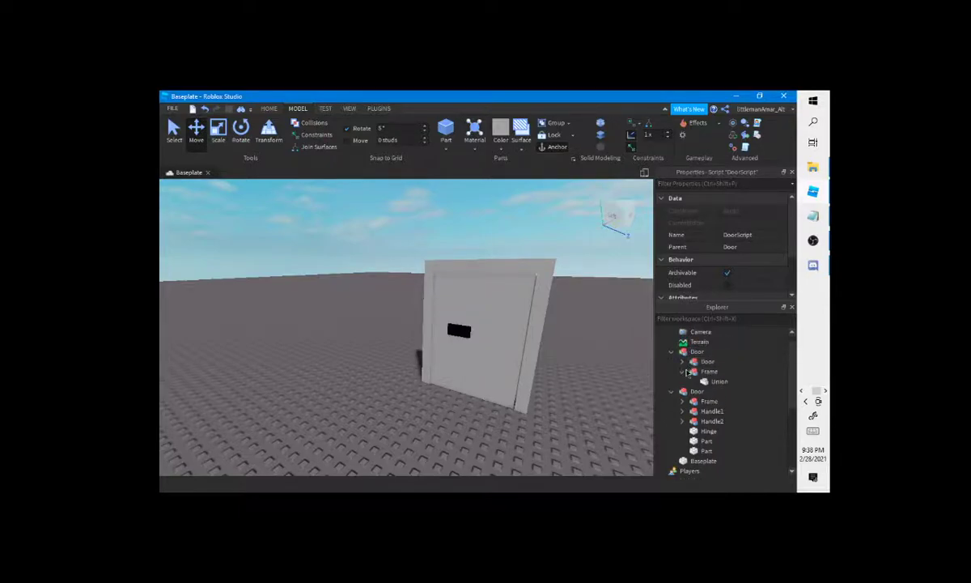
Move the new door's Frame model out to Workspace and back into the new Door model
{"action": "left_click_drag", "start_coordinate": [703, 404], "coordinate": [705, 333]}
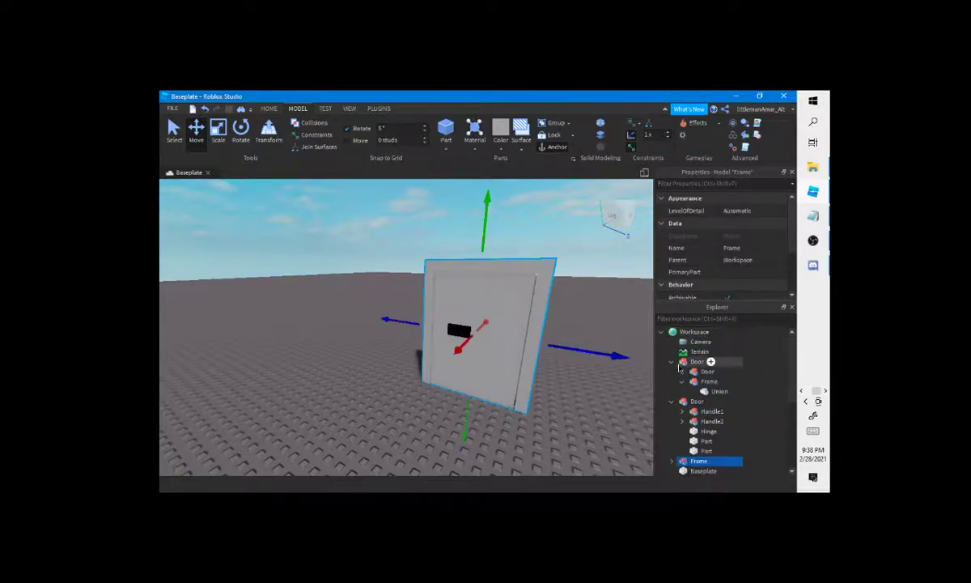
{"action": "left_click", "coordinate": [672, 363]}
{"action": "left_click", "coordinate": [671, 362]}
{"action": "left_click", "coordinate": [683, 382]}
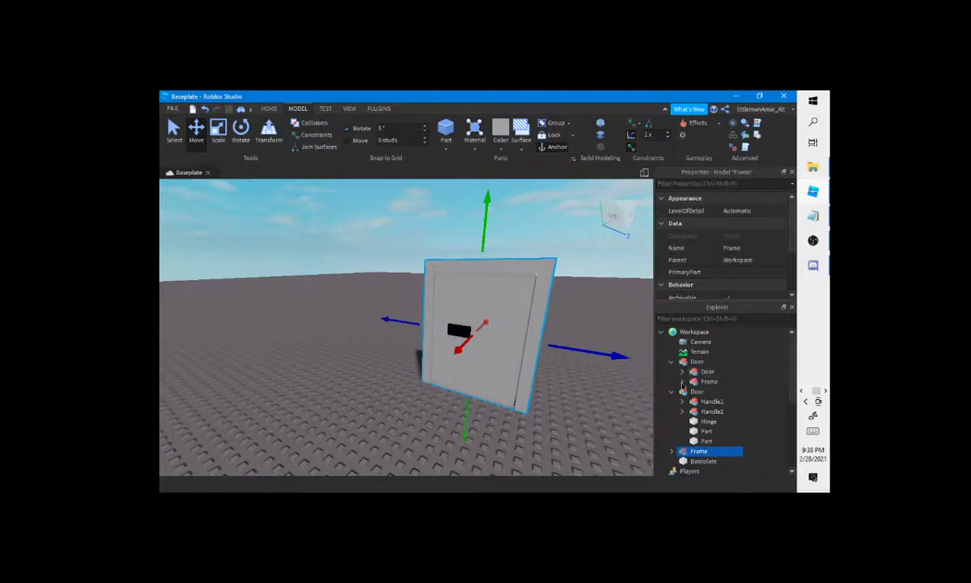
{"action": "left_click", "coordinate": [671, 362]}
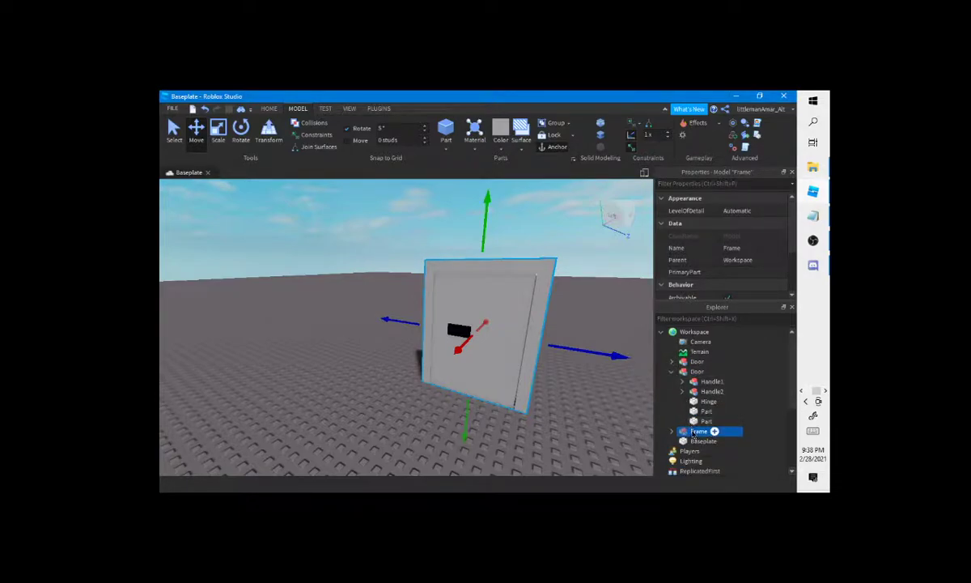
{"action": "left_click_drag", "start_coordinate": [693, 430], "coordinate": [706, 371]}
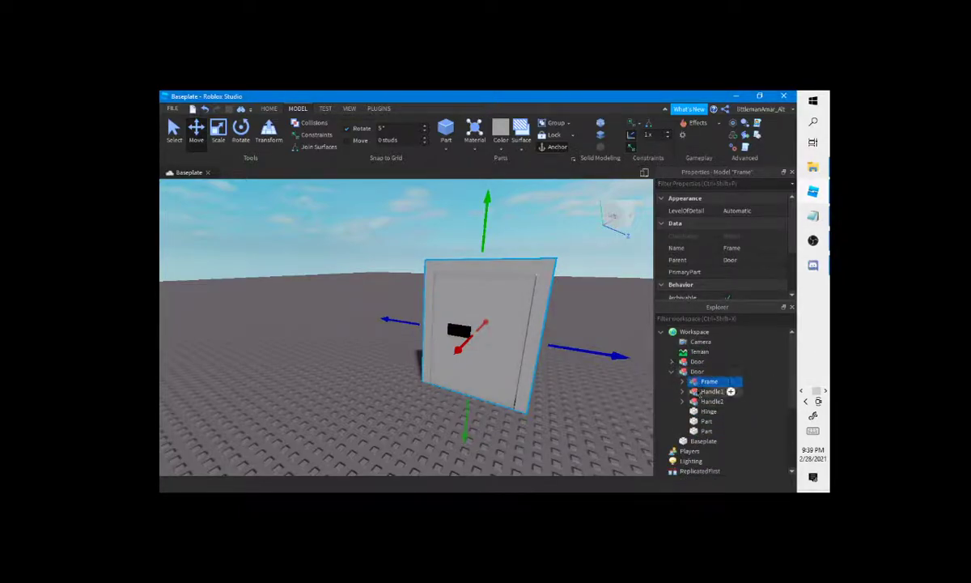
Group Handle1, Handle2, the Hinge and both remaining parts into one model inside the new Door, beside Frame
{"action": "left_click", "coordinate": [671, 362]}
{"action": "left_click", "coordinate": [682, 373]}
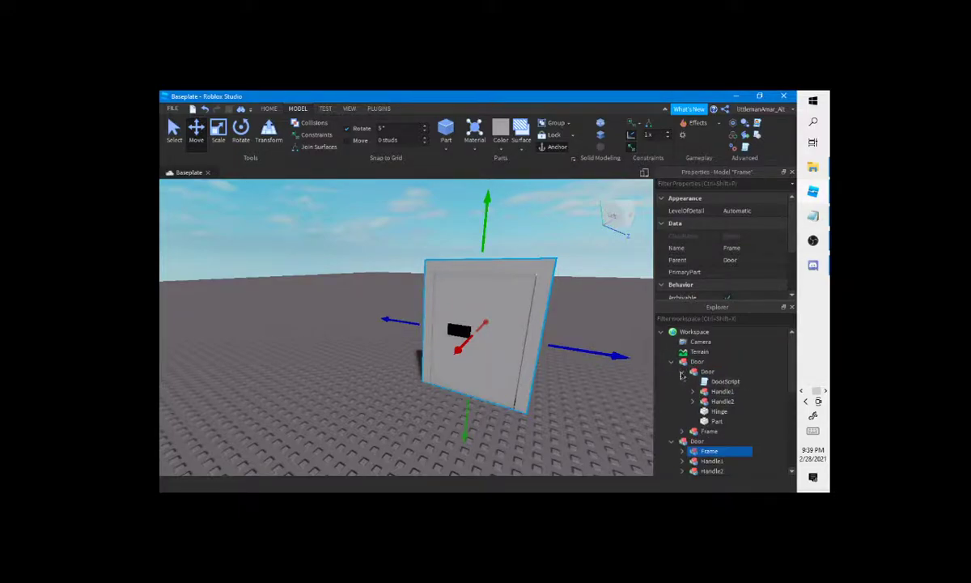
{"action": "left_click", "coordinate": [683, 373]}
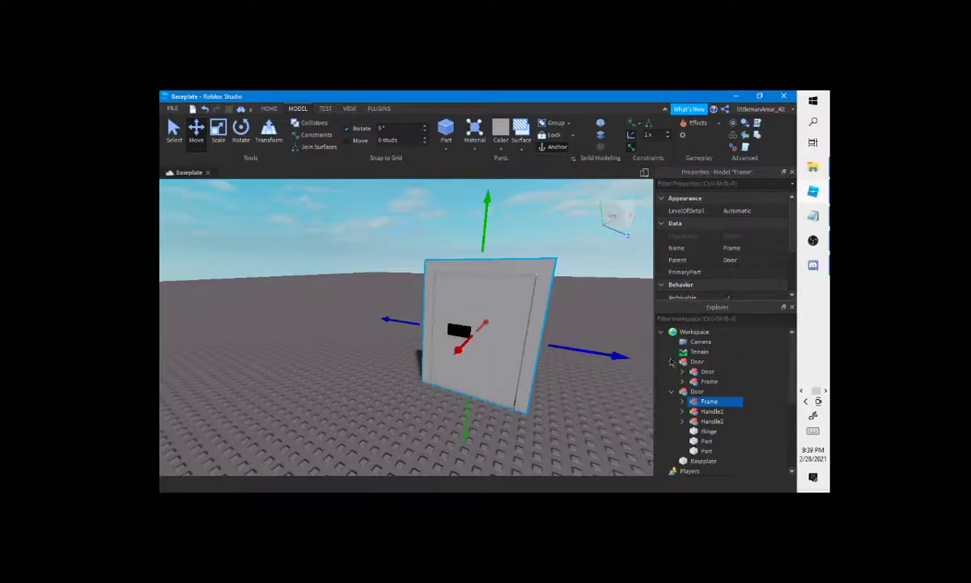
{"action": "left_click", "coordinate": [712, 411]}
{"action": "left_click", "coordinate": [711, 420], "text": "shift"}
{"action": "left_click", "coordinate": [706, 441], "text": "shift"}
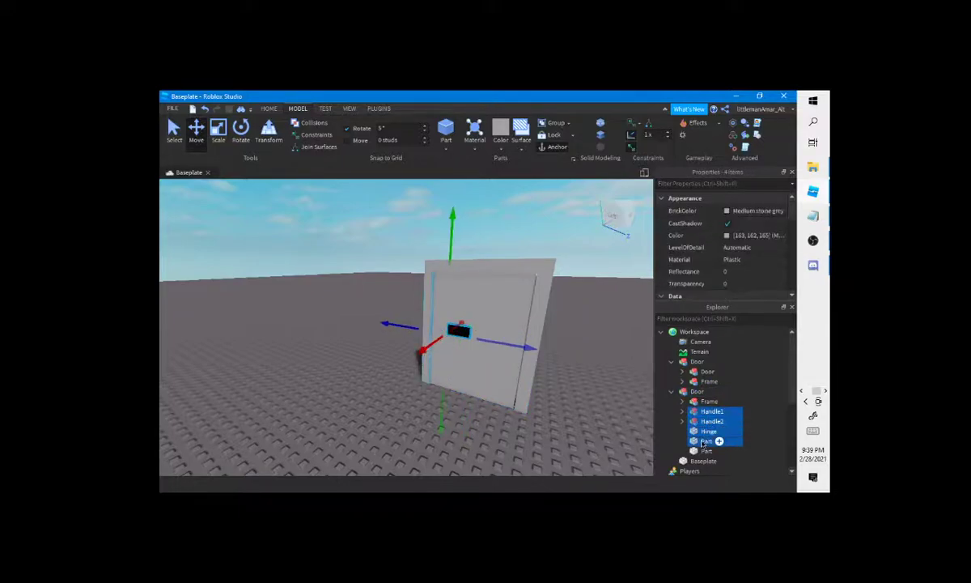
{"action": "left_click", "coordinate": [705, 451], "text": "shift"}
{"action": "key", "text": "ctrl+g"}
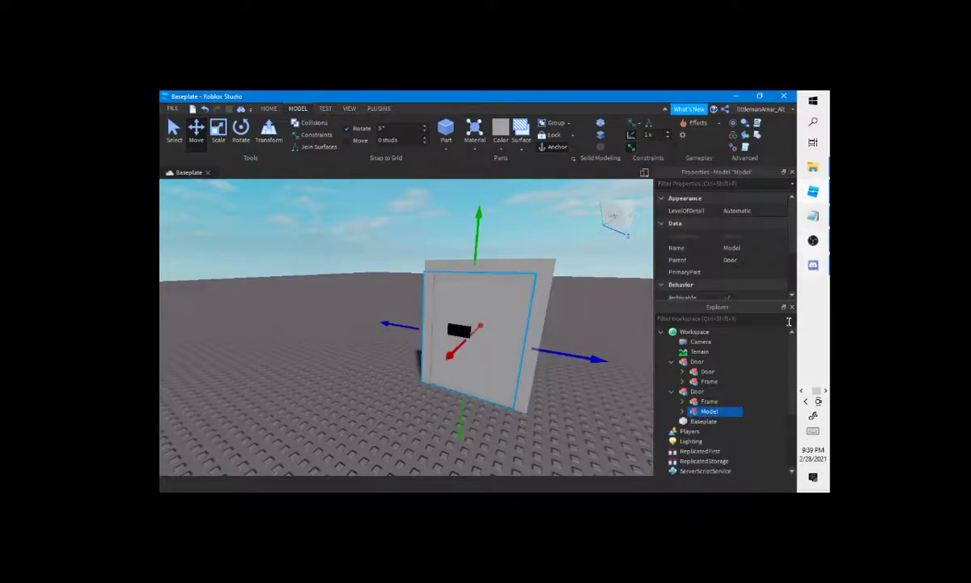
{"action": "left_click", "coordinate": [813, 240]}
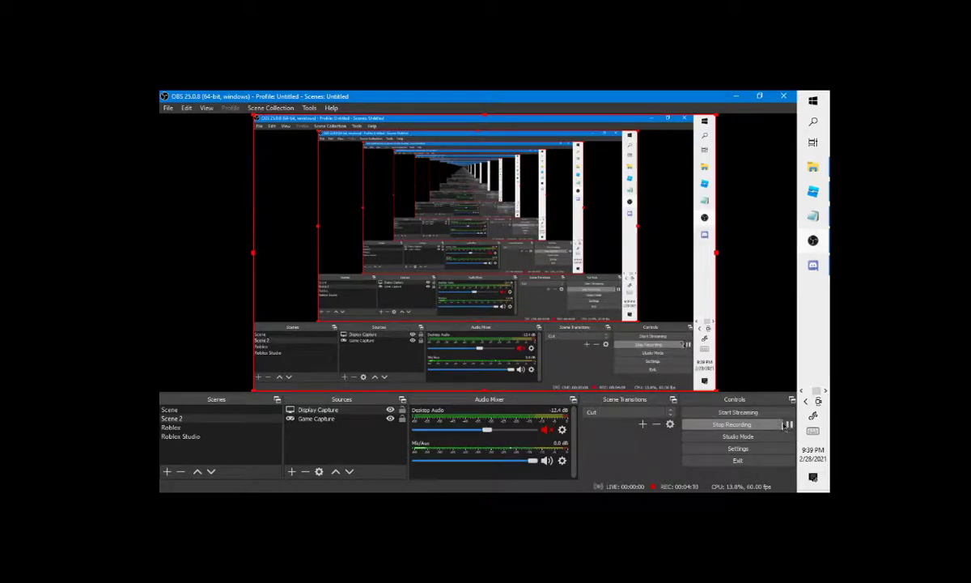
{"action": "left_click", "coordinate": [813, 191]}
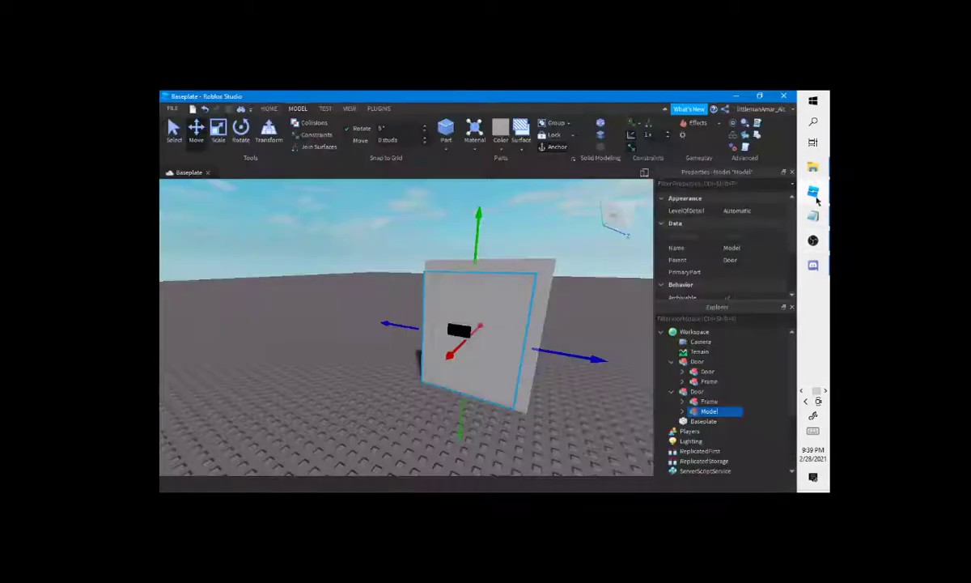
Expand the new door's inner model and Frame, and inspect which object each part, the Hinge and the Union represent
{"action": "left_click", "coordinate": [682, 412]}
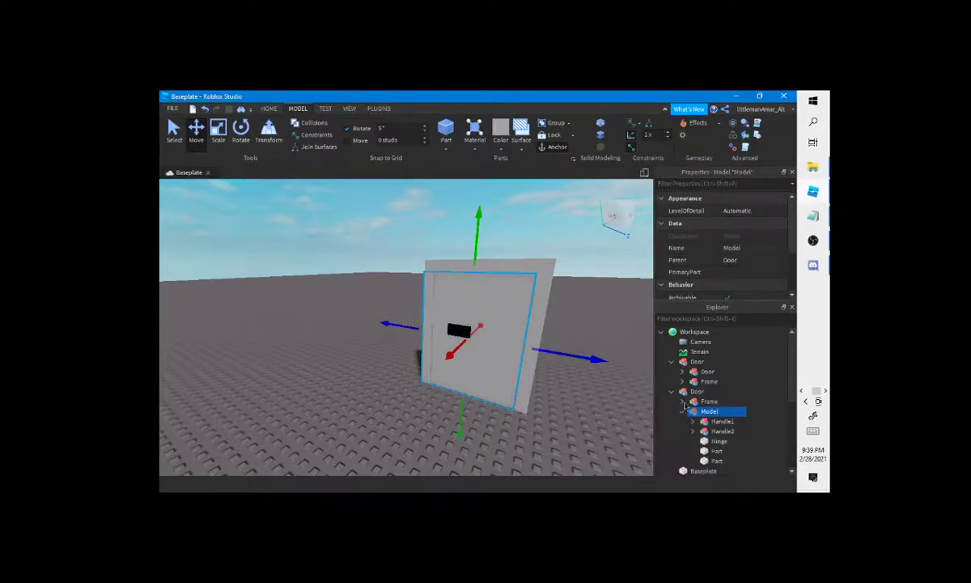
{"action": "left_click", "coordinate": [709, 443]}
{"action": "left_click", "coordinate": [712, 452]}
{"action": "left_click", "coordinate": [713, 462]}
{"action": "left_click", "coordinate": [713, 454]}
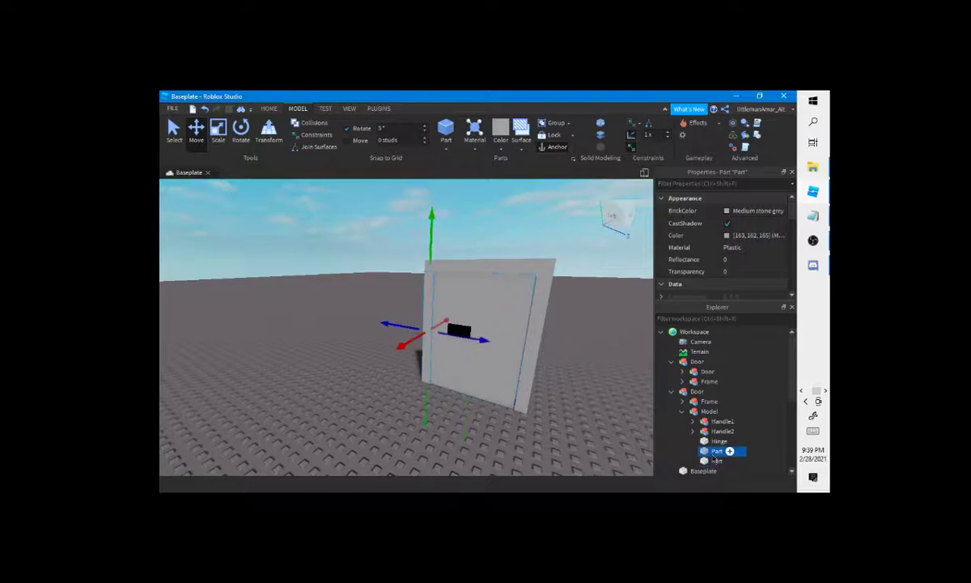
{"action": "left_click", "coordinate": [683, 402]}
{"action": "left_click", "coordinate": [712, 412]}
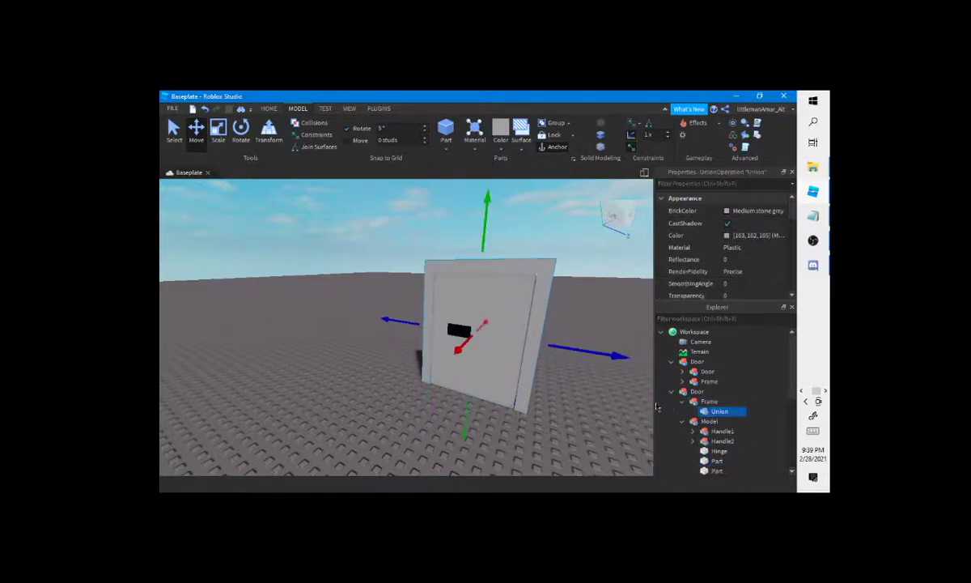
{"action": "left_click", "coordinate": [813, 240]}
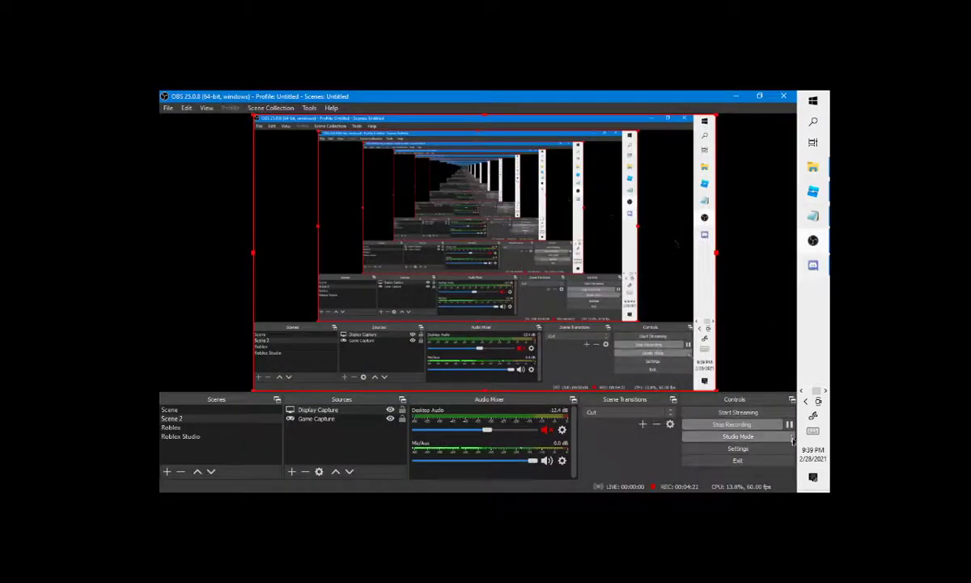
{"action": "left_click", "coordinate": [814, 265]}
{"action": "left_click", "coordinate": [815, 268]}
{"action": "left_click", "coordinate": [812, 218]}
{"action": "left_click", "coordinate": [813, 218]}
{"action": "left_click", "coordinate": [814, 193]}
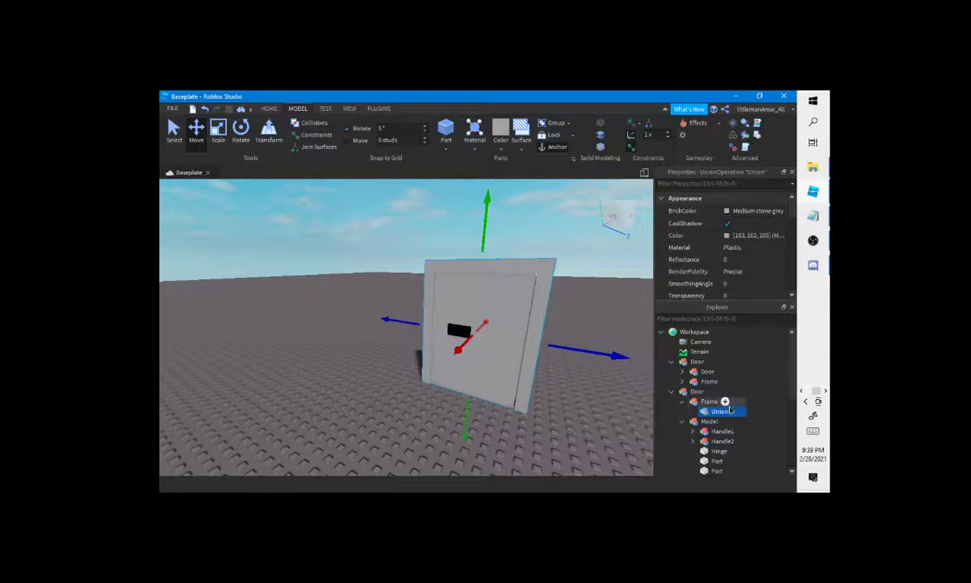
Move the narrow part beside the hinge into the new door's Frame and union it with the existing Union
{"action": "scroll", "coordinate": [713, 421], "scroll_direction": "down", "scroll_amount": 1}
{"action": "left_click", "coordinate": [716, 440]}
{"action": "left_click", "coordinate": [716, 431]}
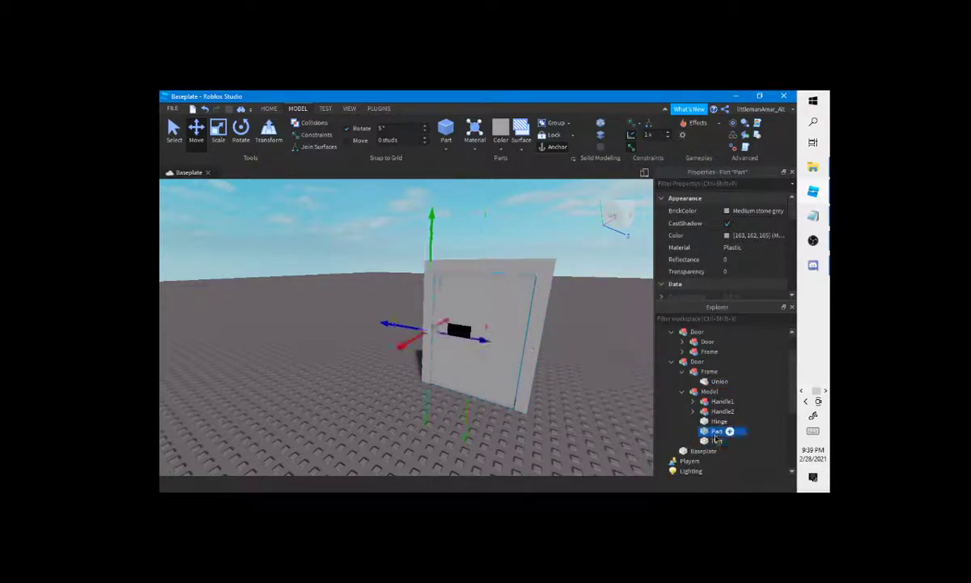
{"action": "left_click_drag", "start_coordinate": [458, 334], "coordinate": [402, 337]}
{"action": "key", "text": "ctrl+z"}
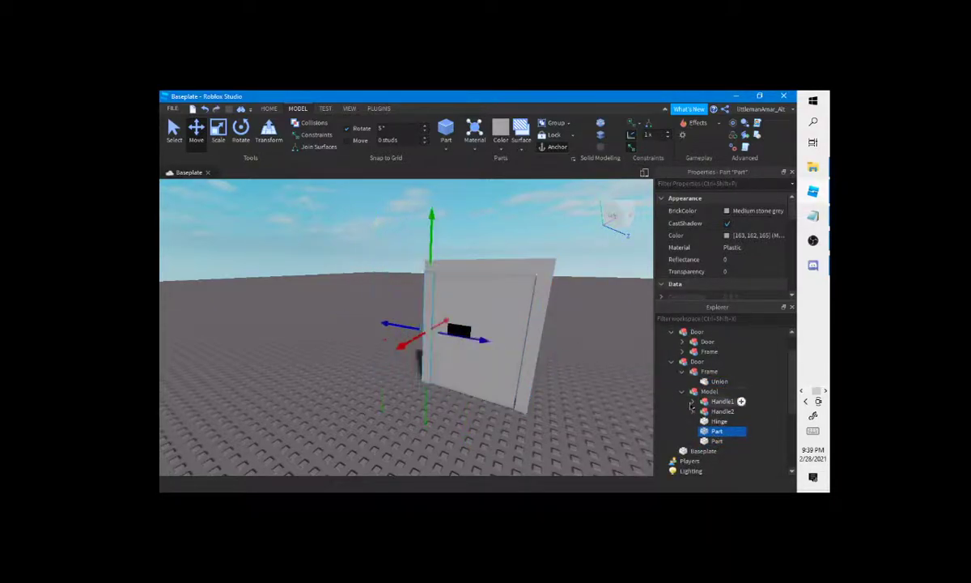
{"action": "left_click_drag", "start_coordinate": [716, 431], "coordinate": [712, 372]}
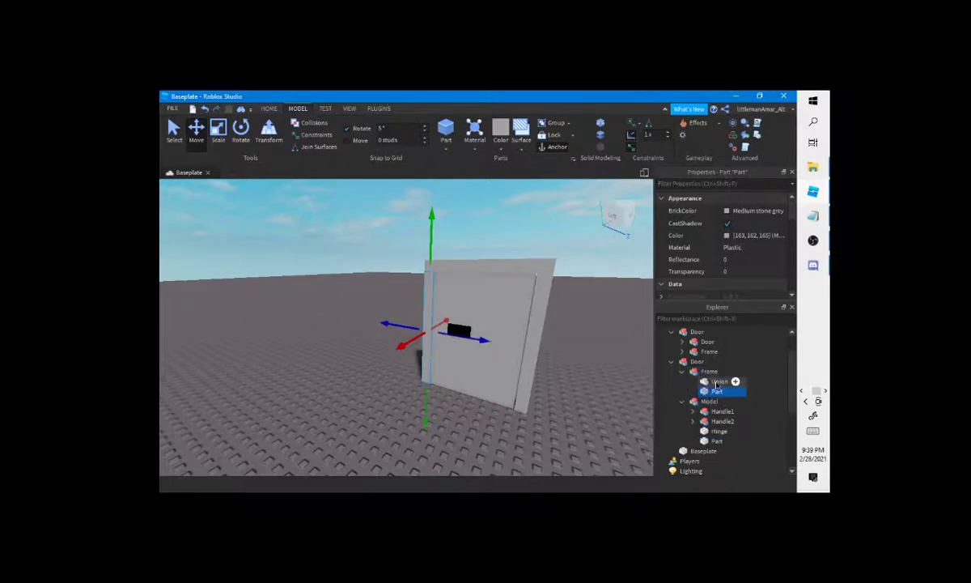
{"action": "left_click", "coordinate": [714, 381], "text": "ctrl"}
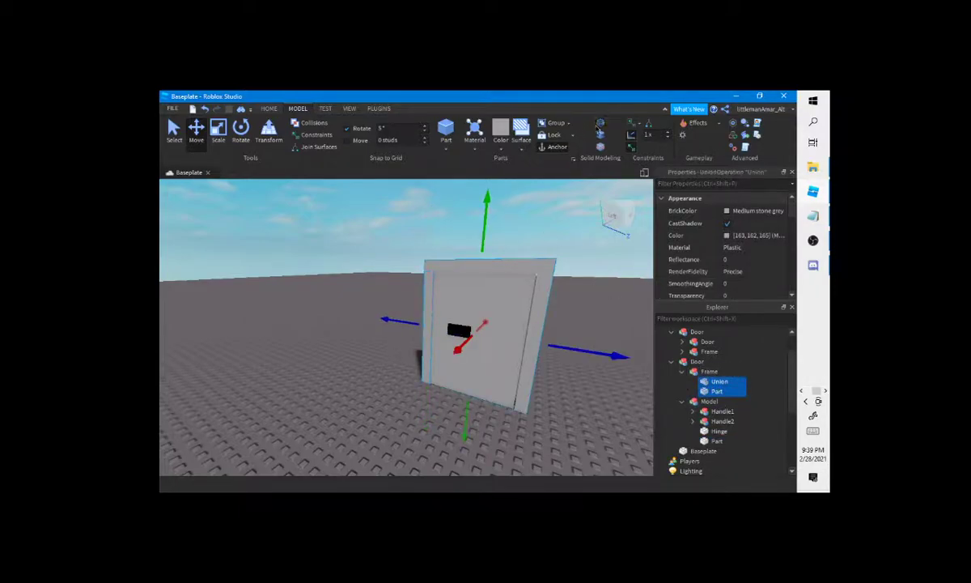
{"action": "left_click", "coordinate": [599, 125]}
Compare the new door's Hinge and panel part with the contents of the existing door's Door and Frame models
{"action": "left_click", "coordinate": [717, 431]}
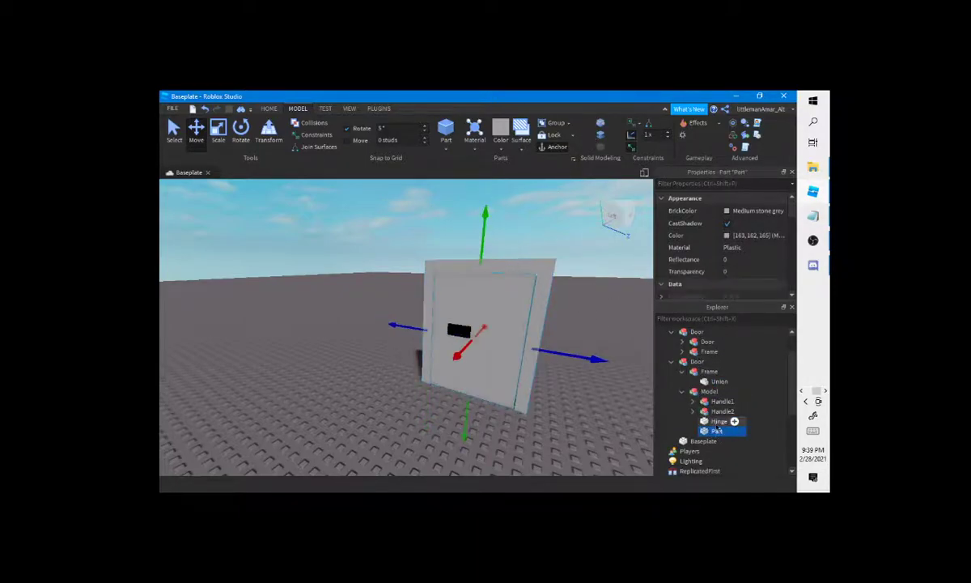
{"action": "left_click", "coordinate": [717, 421]}
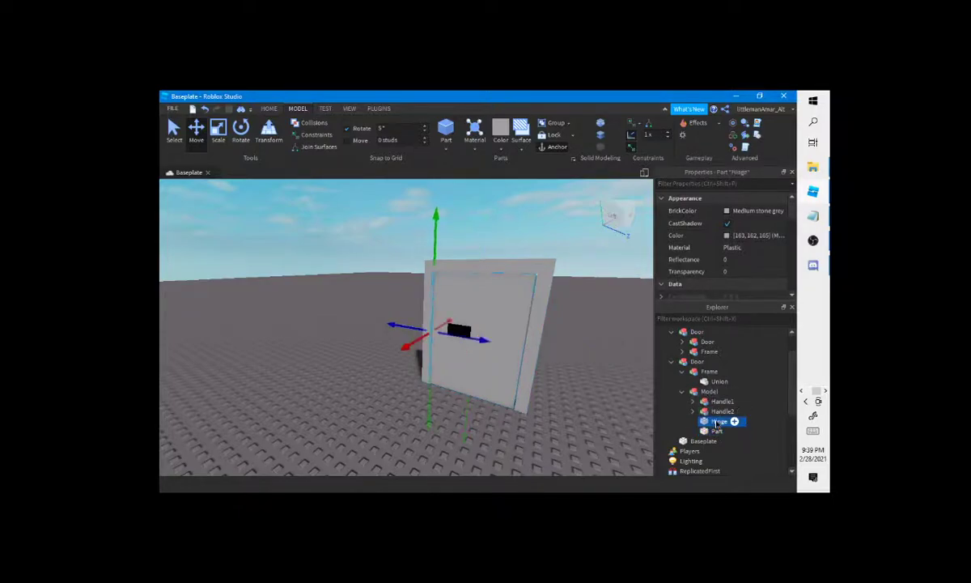
{"action": "scroll", "coordinate": [750, 377], "scroll_direction": "up", "scroll_amount": 1}
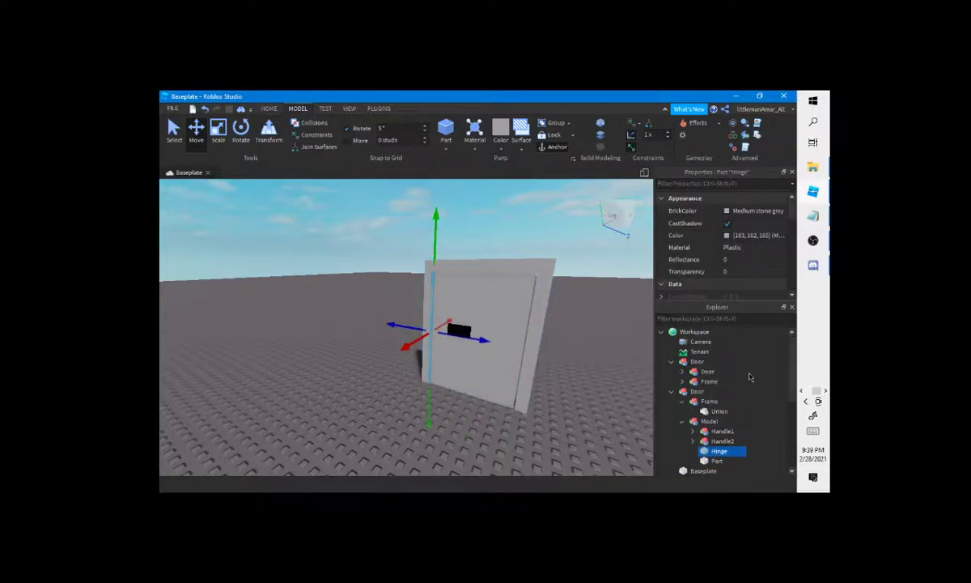
{"action": "left_click", "coordinate": [682, 370]}
{"action": "scroll", "coordinate": [680, 381], "scroll_direction": "down", "scroll_amount": 1}
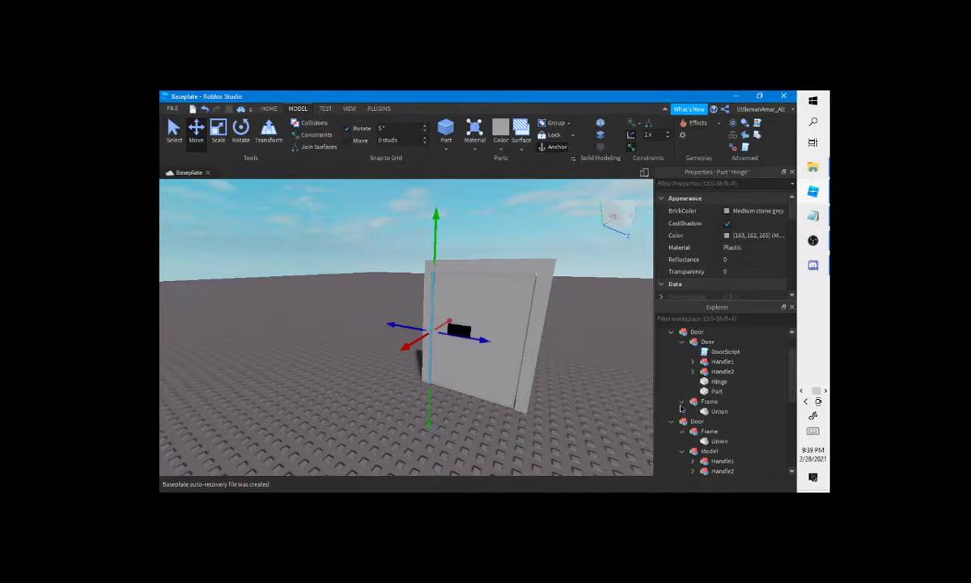
{"action": "scroll", "coordinate": [718, 387], "scroll_direction": "down", "scroll_amount": 1}
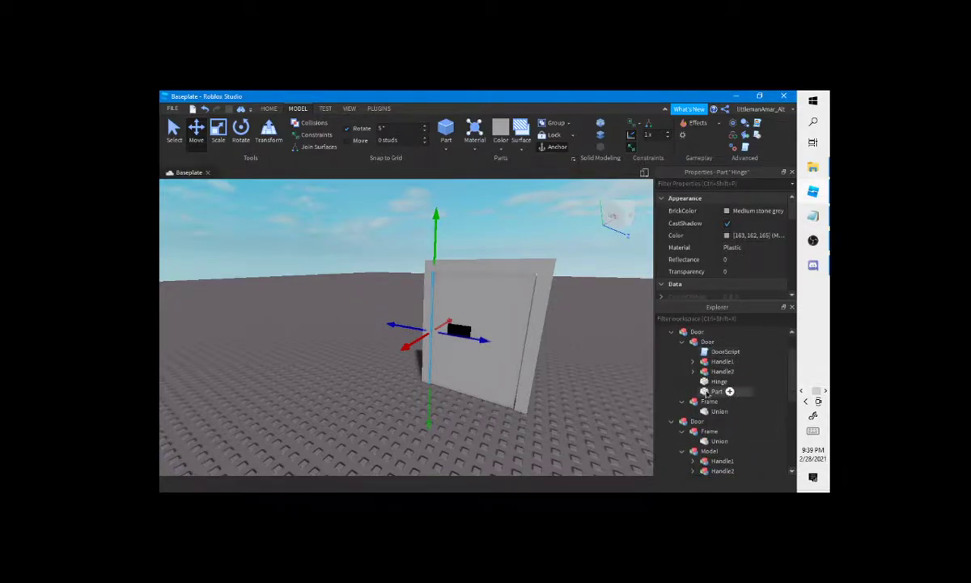
{"action": "scroll", "coordinate": [761, 427], "scroll_direction": "up", "scroll_amount": 1}
{"action": "scroll", "coordinate": [753, 424], "scroll_direction": "down", "scroll_amount": 1}
Add a Script to the new door's inner model and clear all of its default code
{"action": "left_click", "coordinate": [725, 422]}
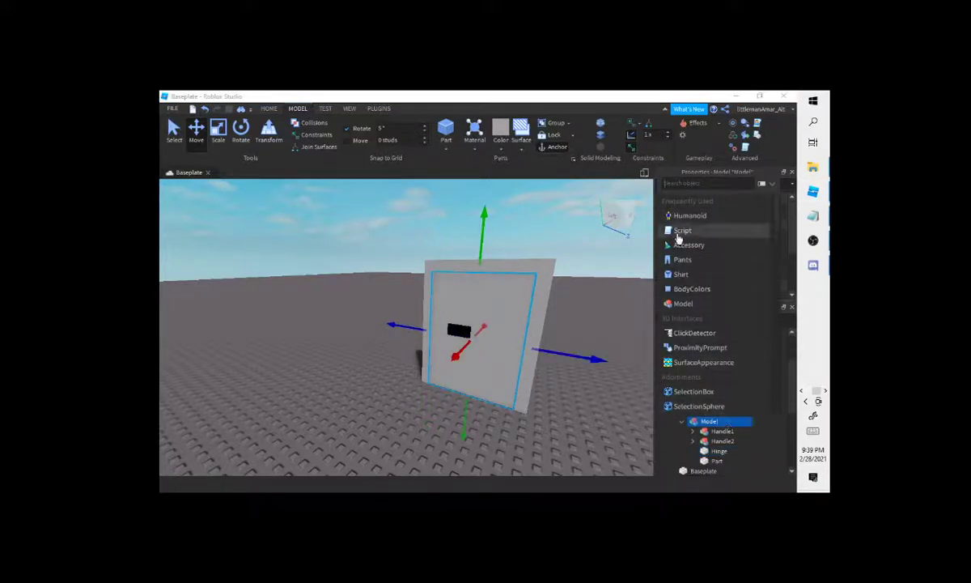
{"action": "left_click", "coordinate": [679, 230]}
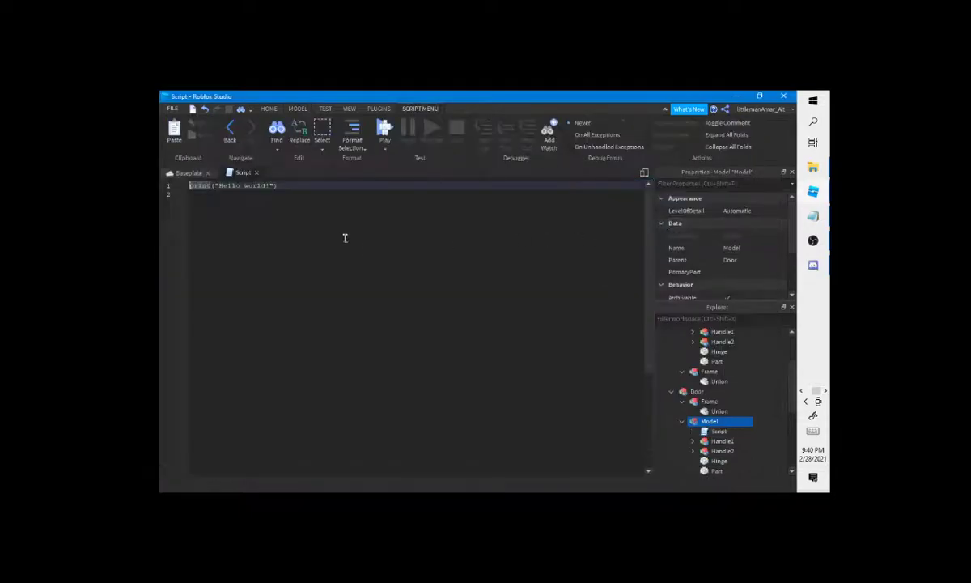
{"action": "key", "text": "ctrl+a"}
{"action": "type", "text": "Handle2"}
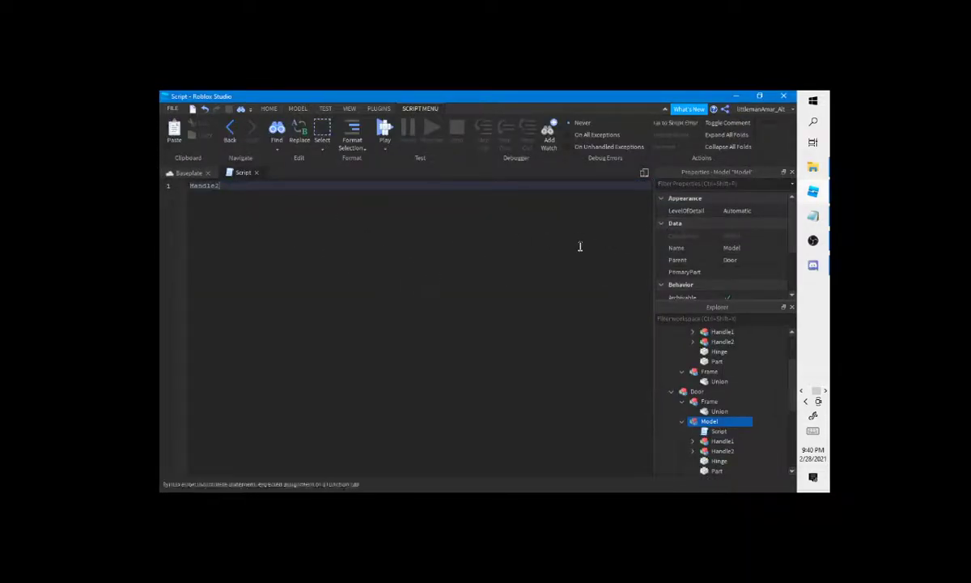
{"action": "key", "text": "BackSpace"}
{"action": "key", "text": "BackSpace"}
{"action": "key", "text": "BackSpace"}
{"action": "key", "text": "BackSpace"}
{"action": "key", "text": "BackSpace"}
{"action": "key", "text": "BackSpace"}
Open the existing door's DoorScript and copy all of its code
{"action": "scroll", "coordinate": [753, 397], "scroll_direction": "up", "scroll_amount": 2}
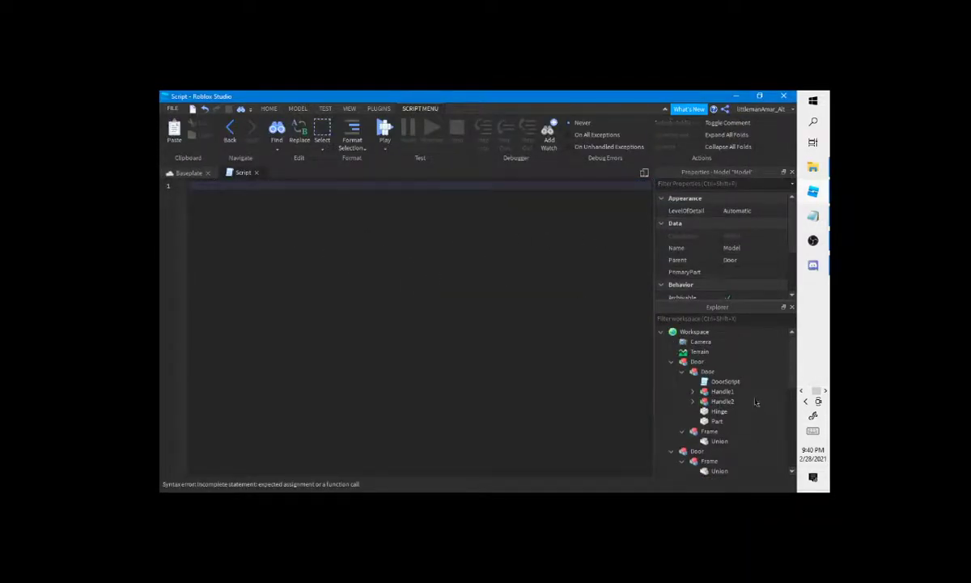
{"action": "left_click", "coordinate": [819, 242]}
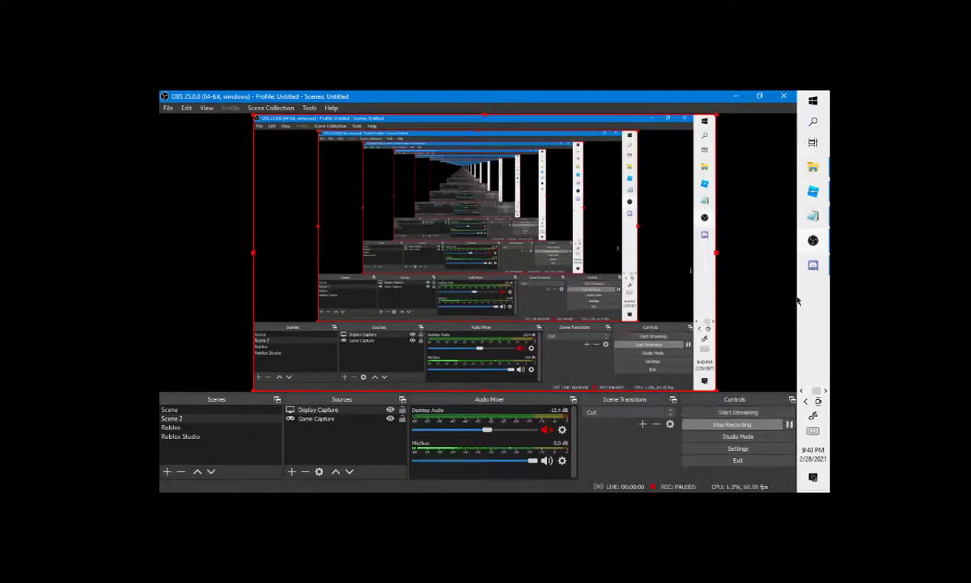
{"action": "left_click", "coordinate": [812, 191]}
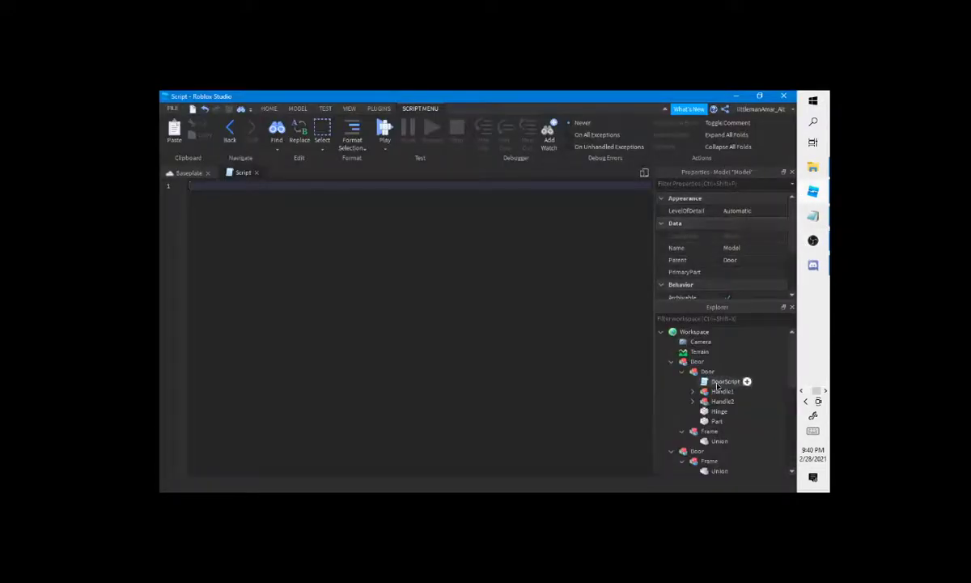
{"action": "double_click", "coordinate": [723, 382]}
{"action": "key", "text": "ctrl+a"}
{"action": "key", "text": "ctrl+c"}
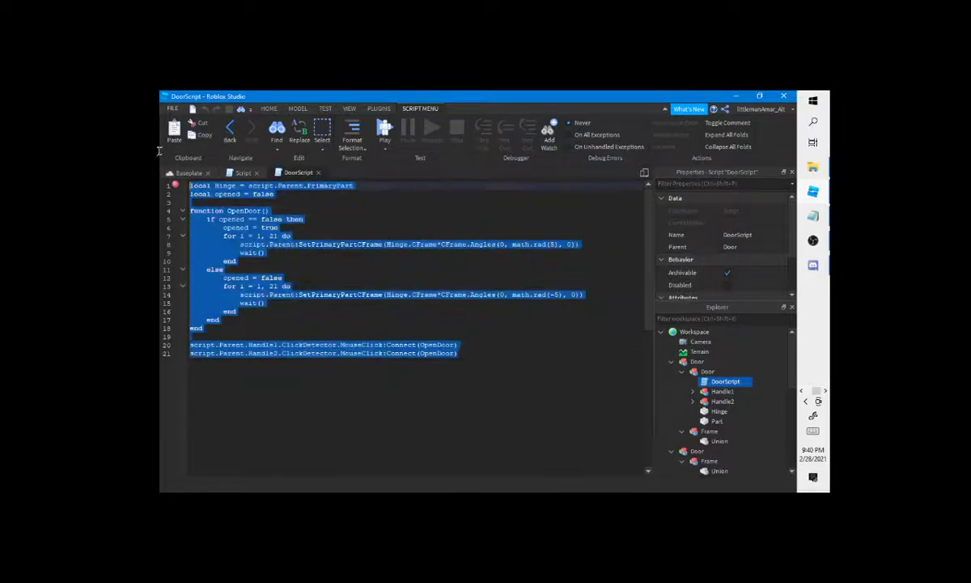
Reopen the new script, then rename the new door's inner model Door and the script DoorScript
{"action": "scroll", "coordinate": [715, 422], "scroll_direction": "down", "scroll_amount": 3}
{"action": "left_click", "coordinate": [719, 431]}
{"action": "double_click", "coordinate": [719, 431]}
{"action": "scroll", "coordinate": [737, 440], "scroll_direction": "up", "scroll_amount": 1}
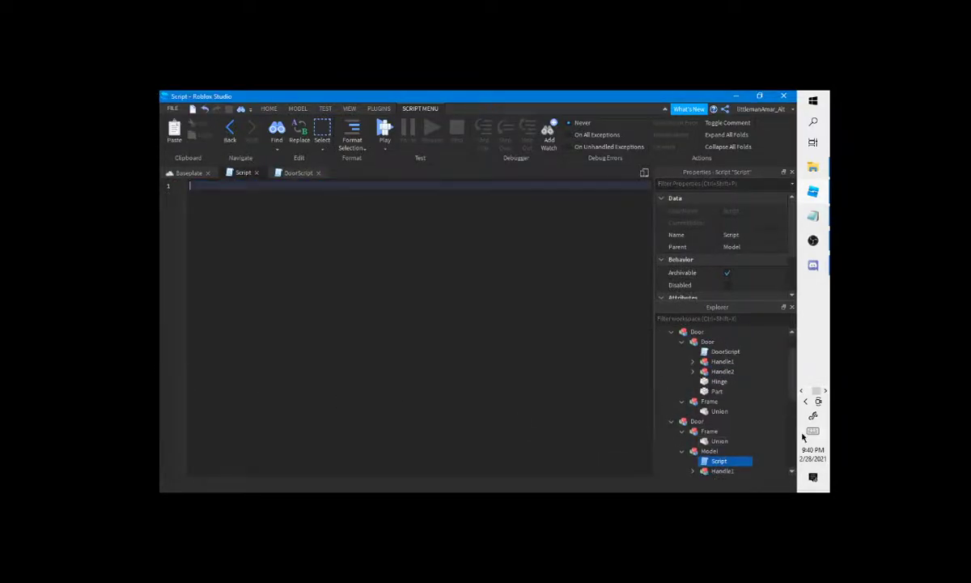
{"action": "double_click", "coordinate": [748, 451]}
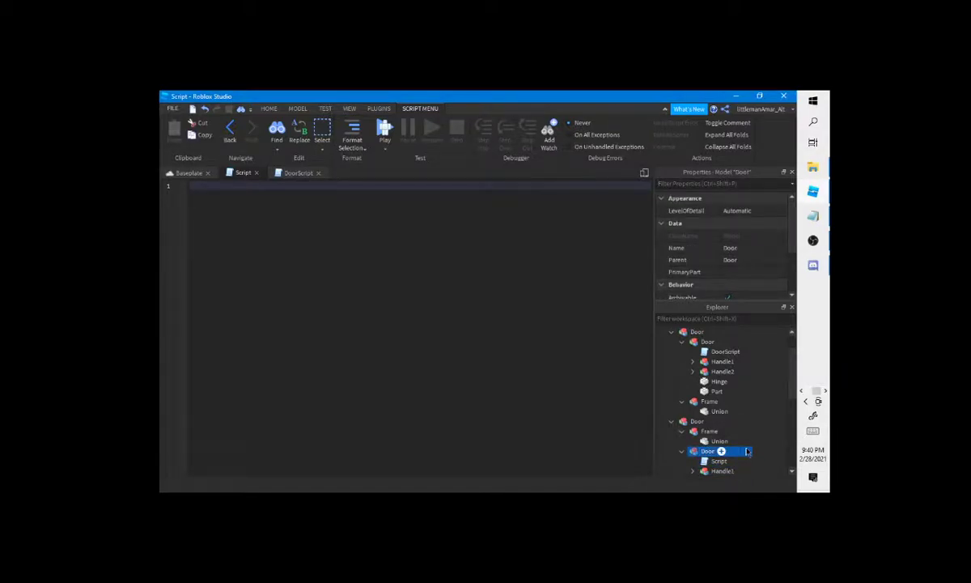
{"action": "double_click", "coordinate": [726, 460]}
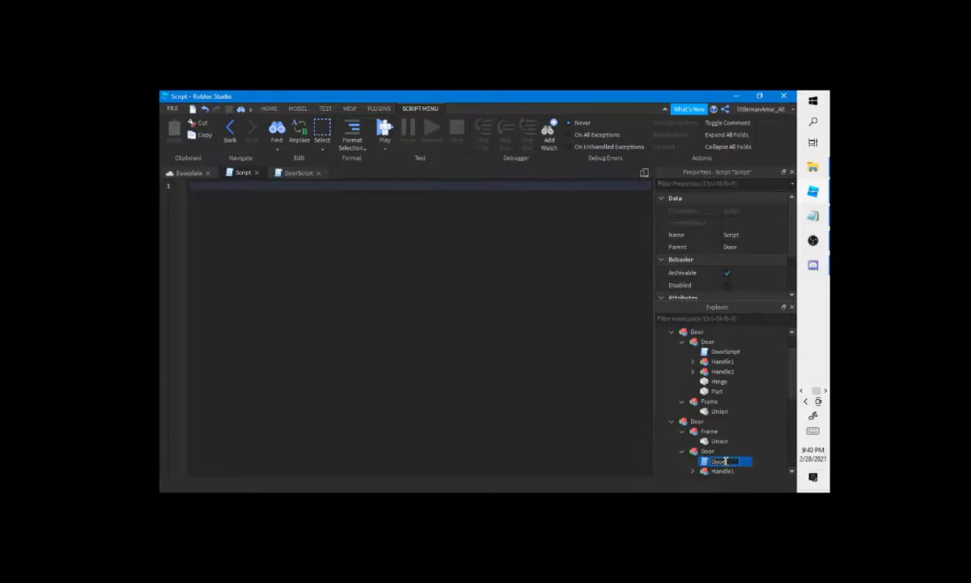
{"action": "type", "text": "DoorScript"}
{"action": "key", "text": "Return"}
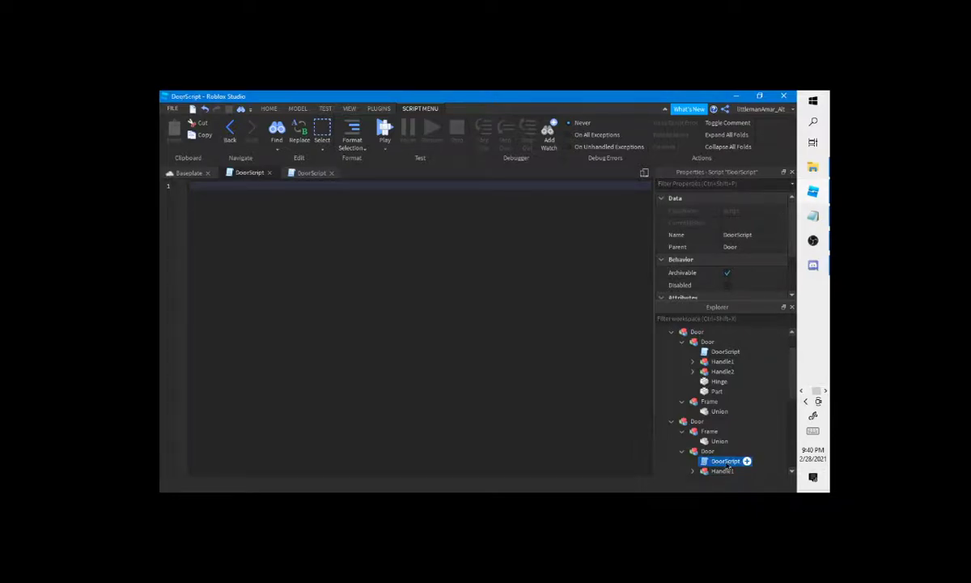
Paste the copied door code into the new door's empty DoorScript
{"action": "key", "text": "ctrl+v"}
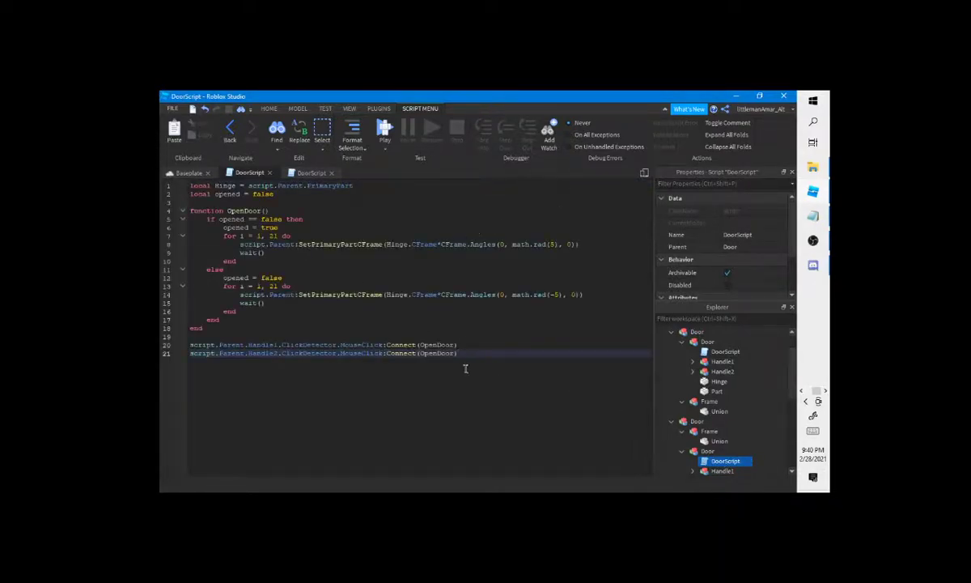
{"action": "left_click_drag", "start_coordinate": [542, 454], "coordinate": [180, 186]}
{"action": "key", "text": "ctrl+v"}
Playtest the place, close the Call Stack, Watch and Breakpoints windows, and stop the test
{"action": "left_click", "coordinate": [183, 171]}
{"action": "left_click", "coordinate": [267, 108]}
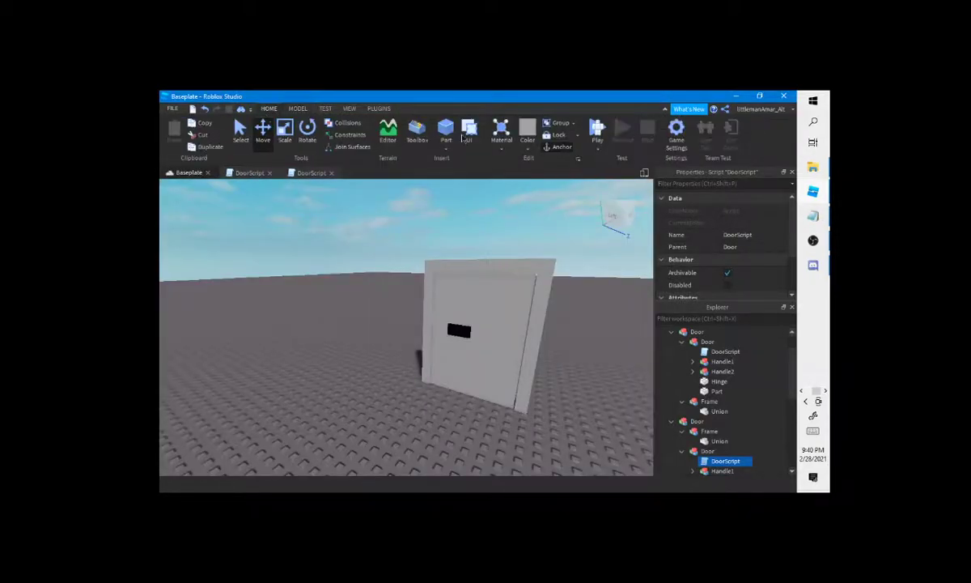
{"action": "left_click", "coordinate": [596, 130]}
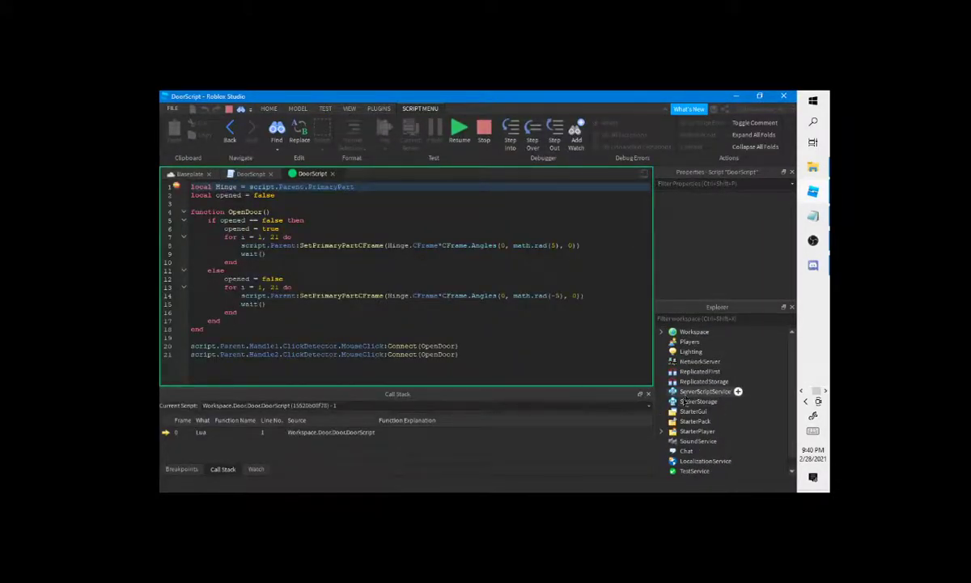
{"action": "left_click", "coordinate": [649, 393]}
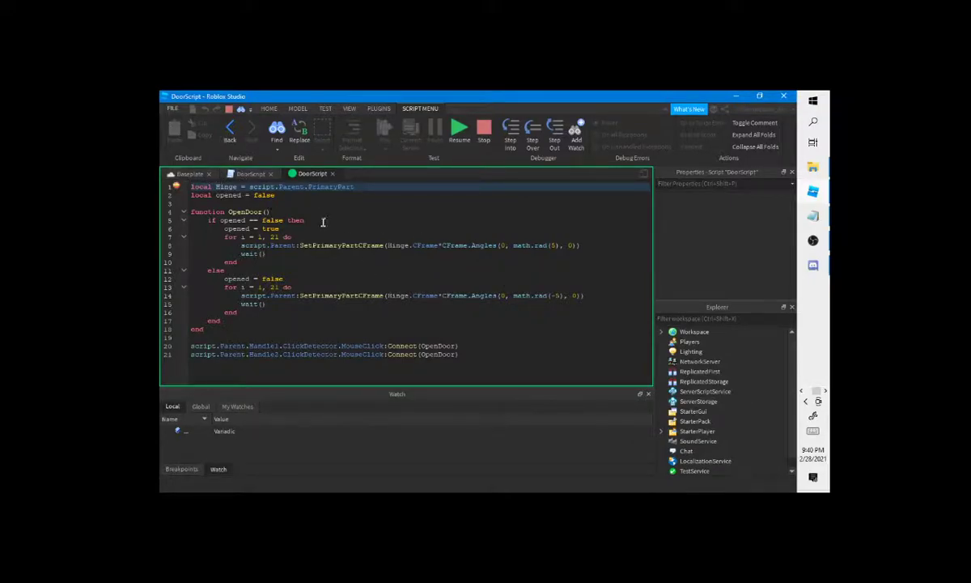
{"action": "left_click", "coordinate": [648, 394]}
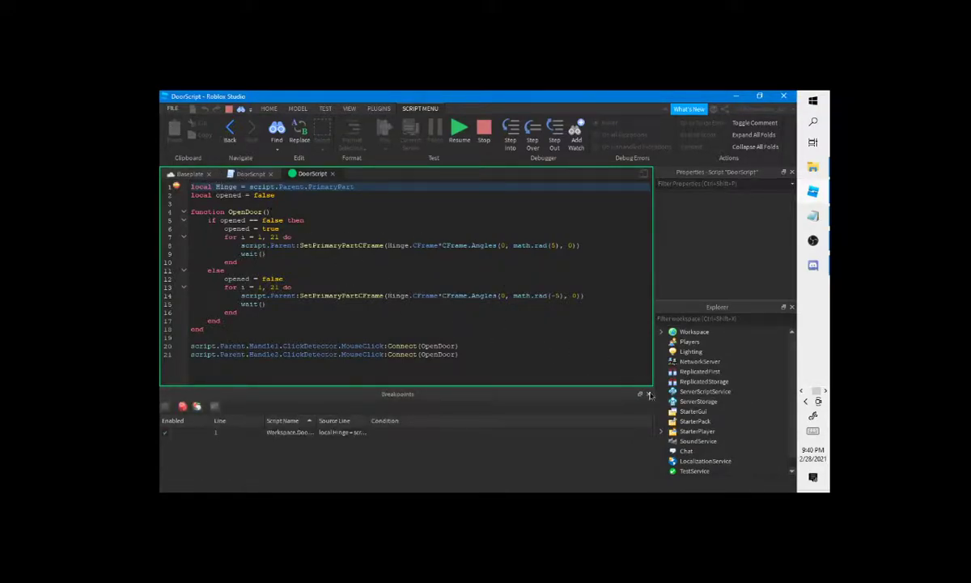
{"action": "left_click", "coordinate": [648, 394]}
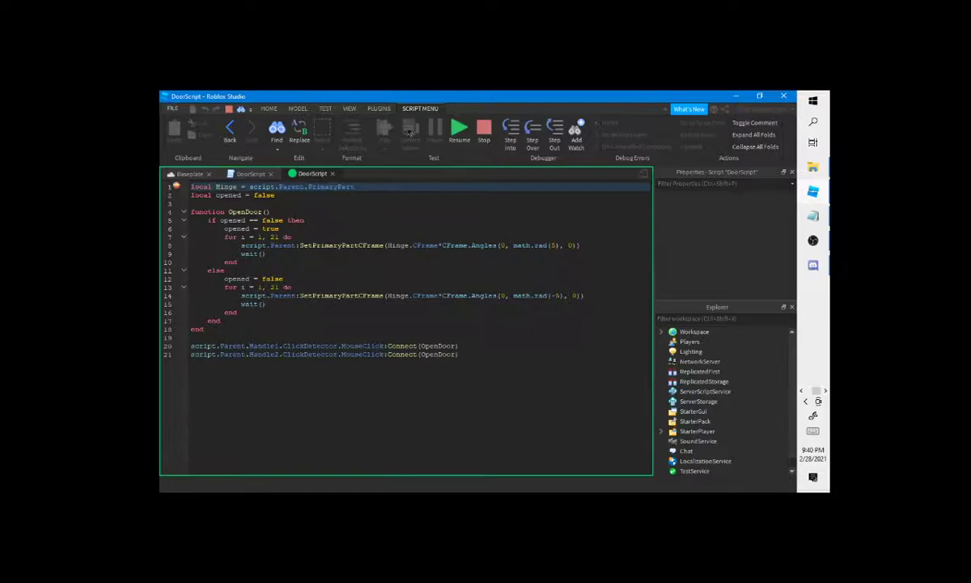
{"action": "left_click", "coordinate": [483, 132]}
Run the playtest again, check the Baseplate view and the open scripts, and stop the test
{"action": "left_click", "coordinate": [269, 108]}
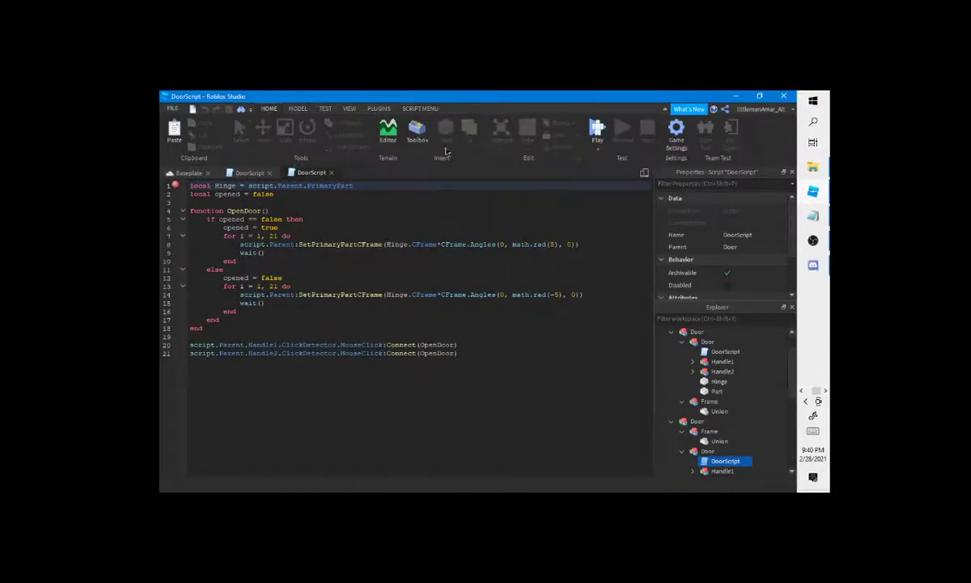
{"action": "left_click", "coordinate": [597, 130]}
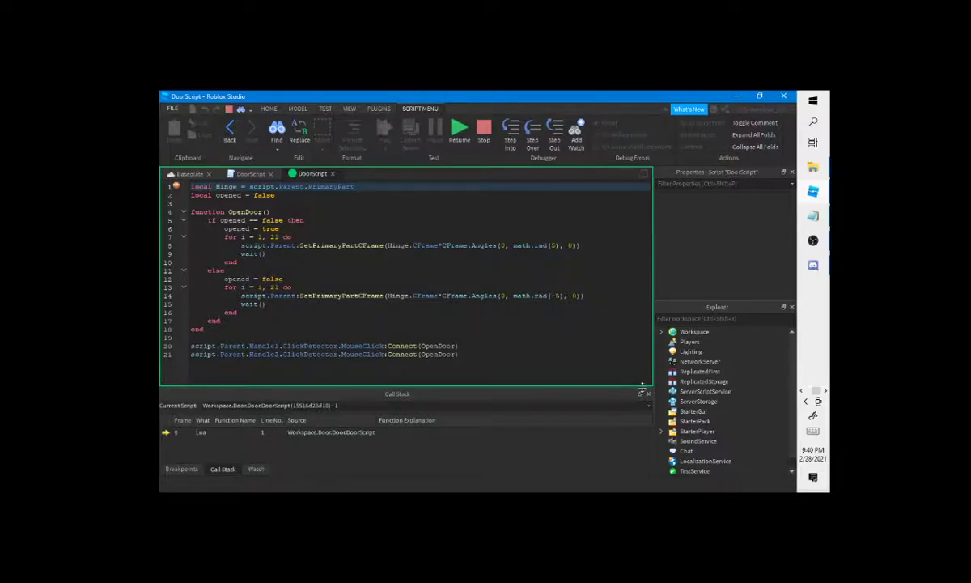
{"action": "left_click", "coordinate": [649, 395]}
{"action": "left_click", "coordinate": [189, 174]}
{"action": "left_click", "coordinate": [247, 174]}
{"action": "left_click", "coordinate": [192, 174]}
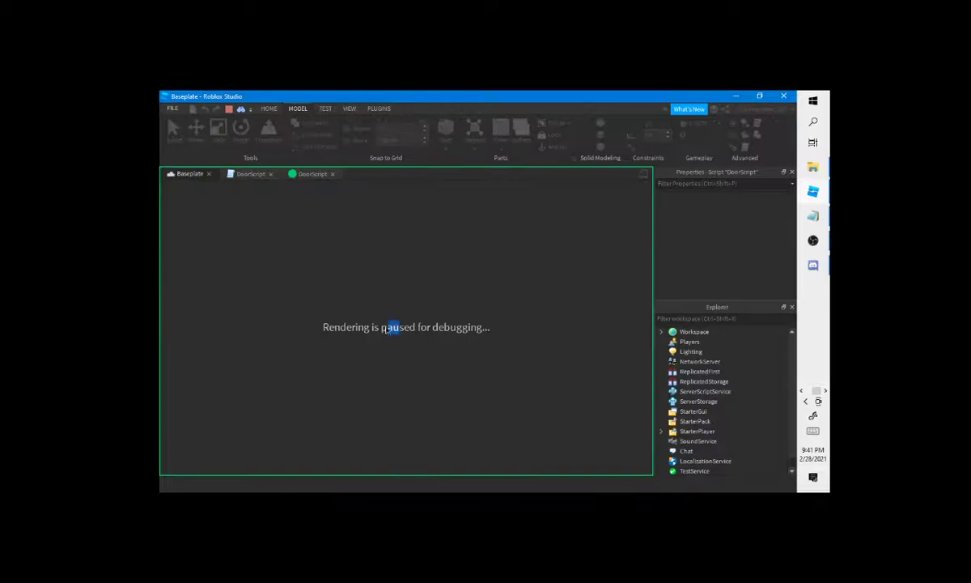
{"action": "left_click", "coordinate": [449, 335]}
{"action": "left_click", "coordinate": [229, 109]}
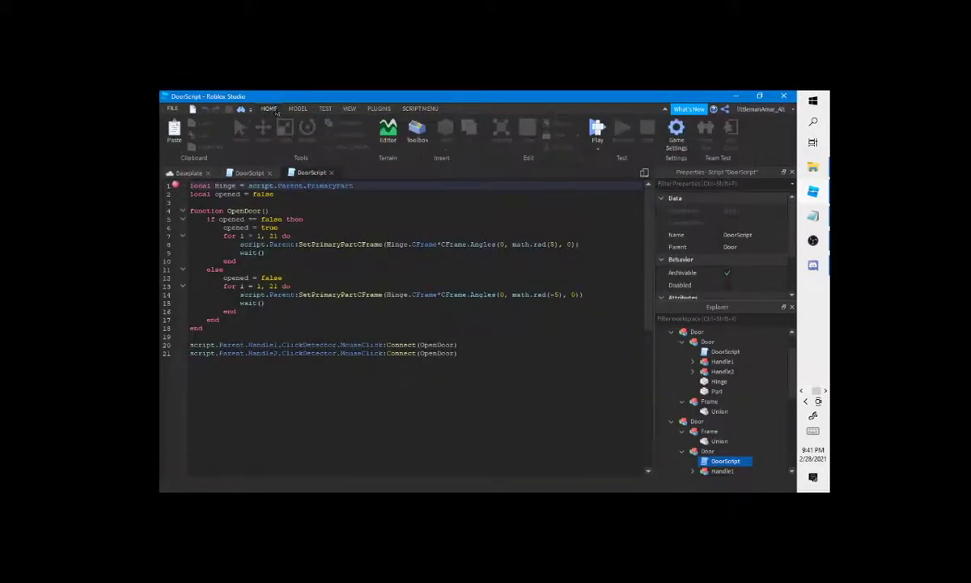
Playtest the place from the Baseplate view, close the Watch and Breakpoints windows, and return to the Baseplate view
{"action": "left_click", "coordinate": [187, 173]}
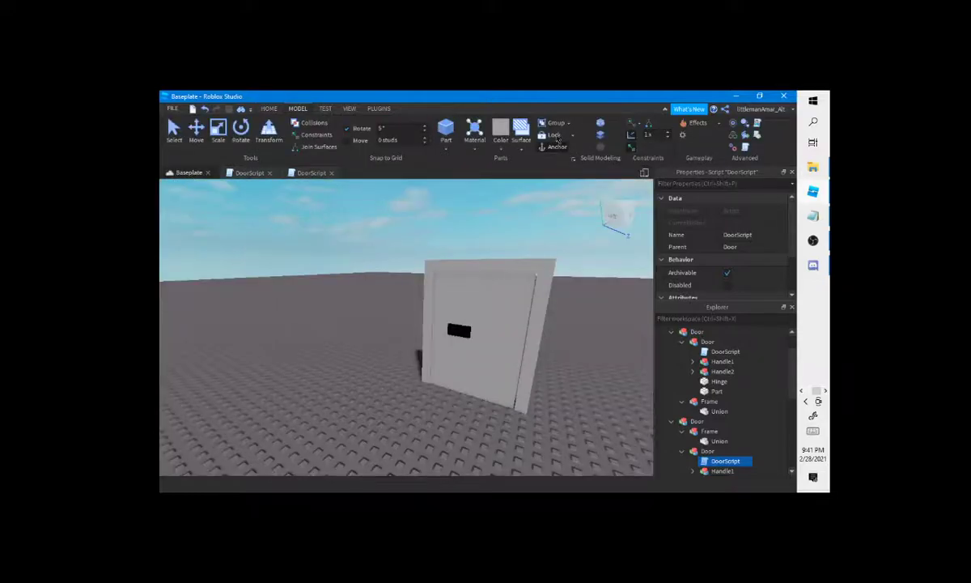
{"action": "left_click", "coordinate": [268, 108]}
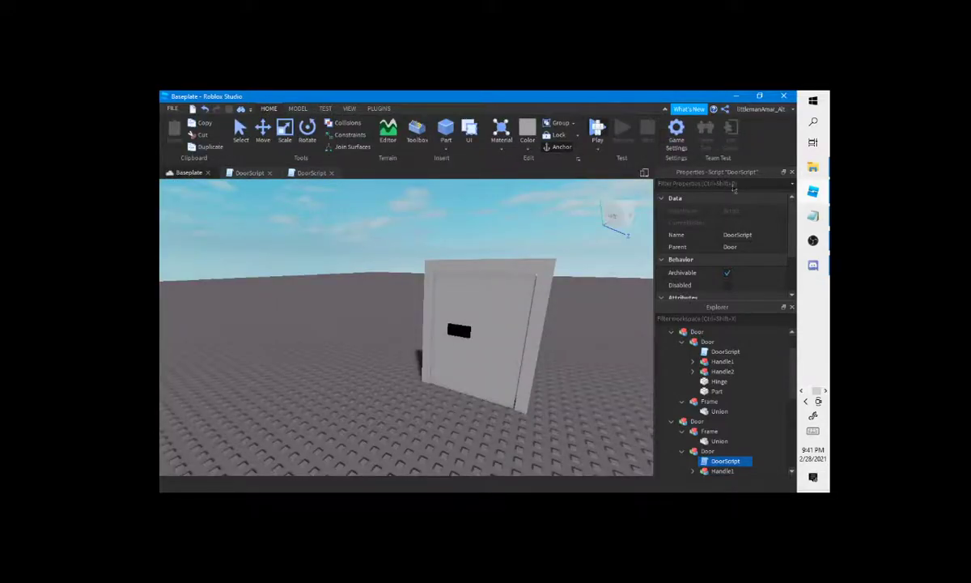
{"action": "key", "text": "F5"}
{"action": "left_click", "coordinate": [306, 321]}
{"action": "left_click", "coordinate": [648, 394]}
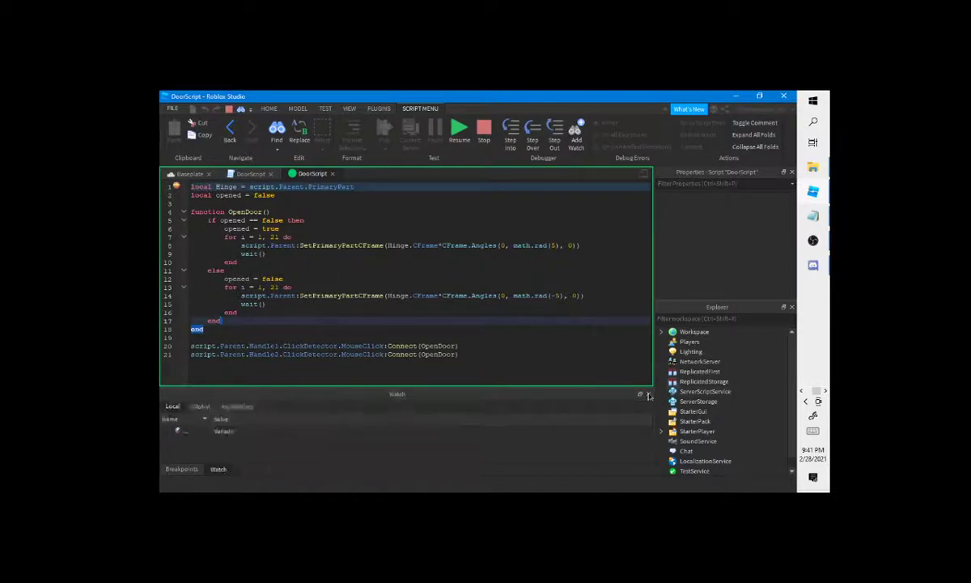
{"action": "left_click", "coordinate": [648, 395]}
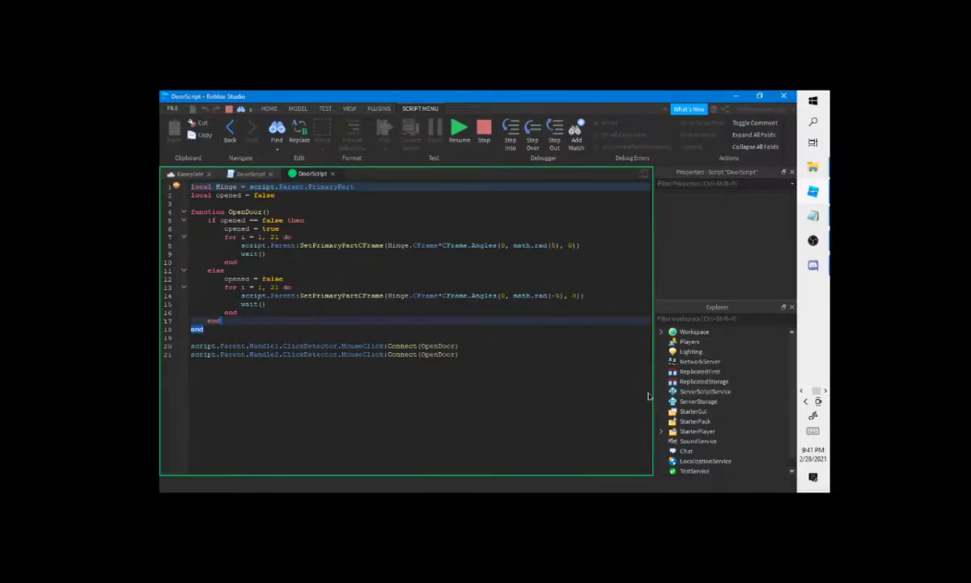
{"action": "left_click", "coordinate": [186, 174]}
Examine the properties of Camera and OverrideCamera in the paused Workspace, and stop the playtest
{"action": "left_click", "coordinate": [661, 331]}
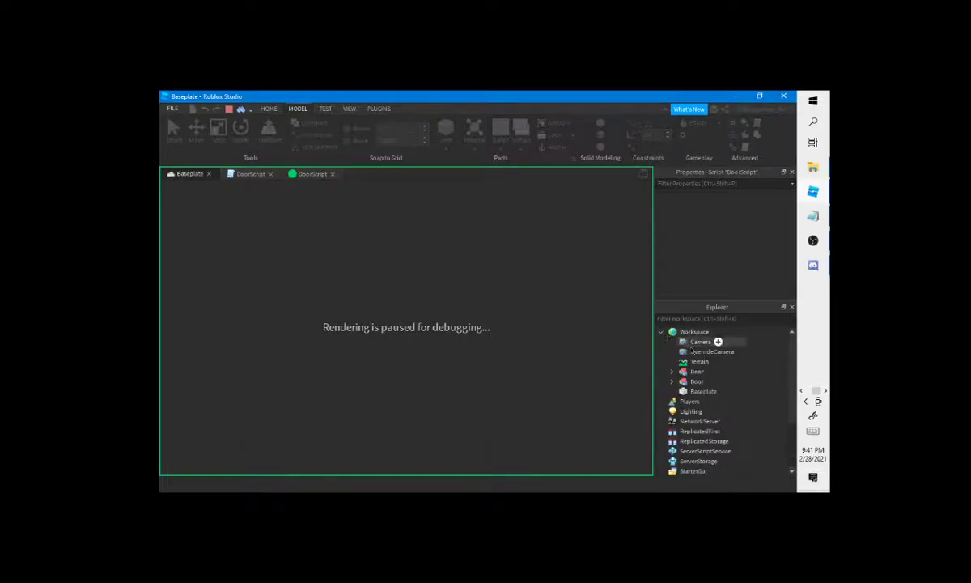
{"action": "left_click", "coordinate": [693, 344]}
{"action": "left_click", "coordinate": [698, 362]}
{"action": "left_click", "coordinate": [696, 353]}
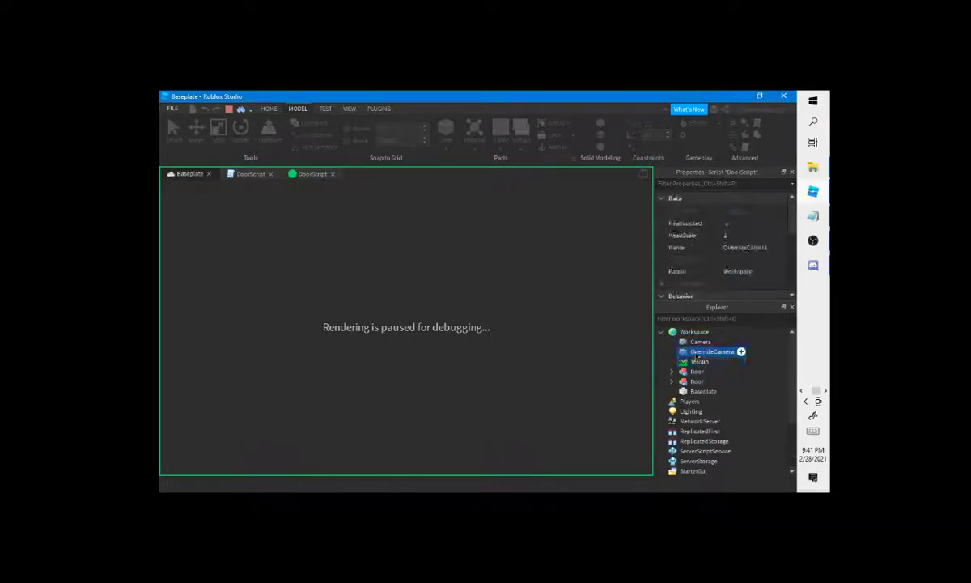
{"action": "left_click", "coordinate": [729, 225]}
{"action": "scroll", "coordinate": [727, 238], "scroll_direction": "down", "scroll_amount": 3}
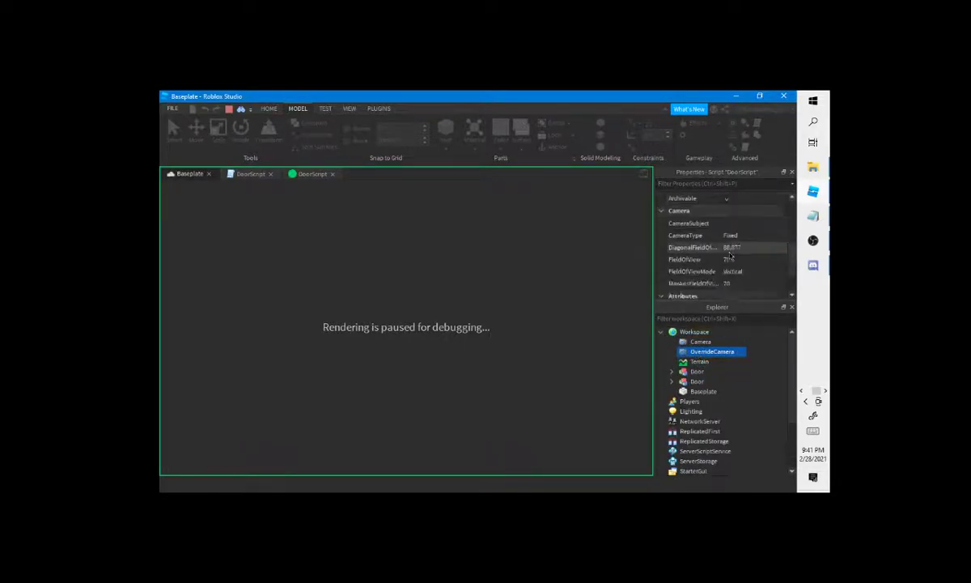
{"action": "left_click", "coordinate": [727, 199]}
{"action": "scroll", "coordinate": [727, 230], "scroll_direction": "down", "scroll_amount": 1}
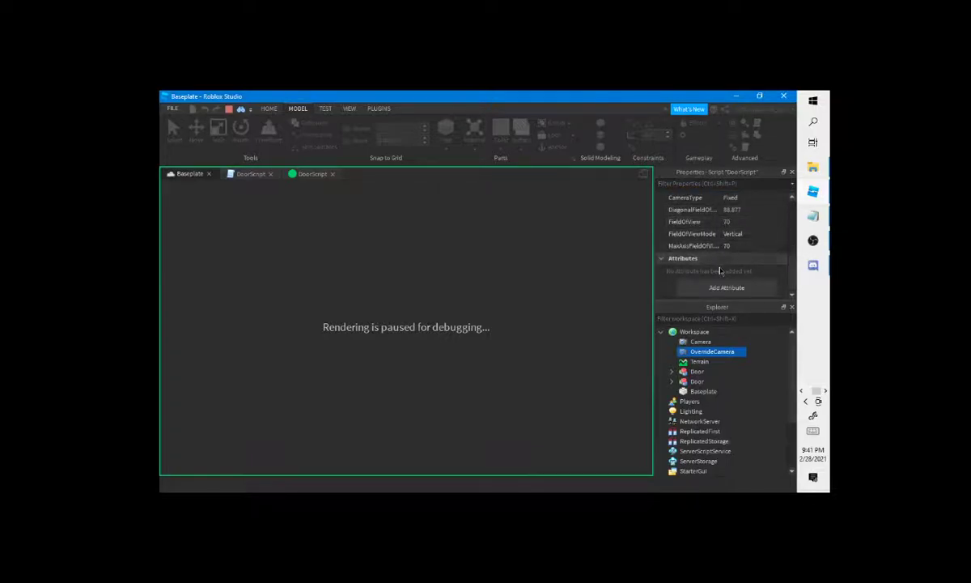
{"action": "scroll", "coordinate": [720, 271], "scroll_direction": "up", "scroll_amount": 2}
{"action": "left_click", "coordinate": [692, 343]}
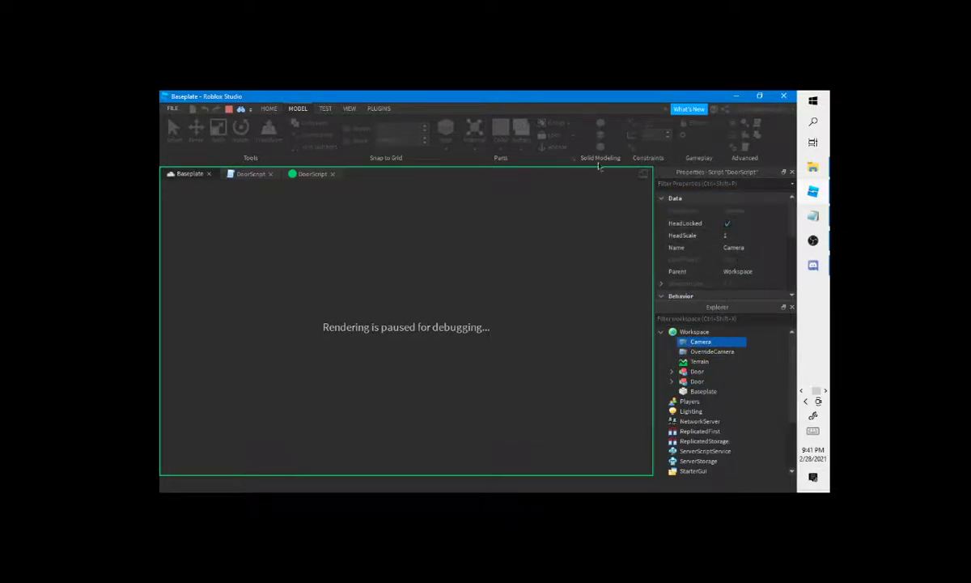
{"action": "left_click", "coordinate": [258, 108]}
{"action": "left_click", "coordinate": [674, 136]}
Check OBS briefly, return to Roblox Studio, walk the character up to the new door in the playtest, and stop the test
{"action": "left_click", "coordinate": [813, 241]}
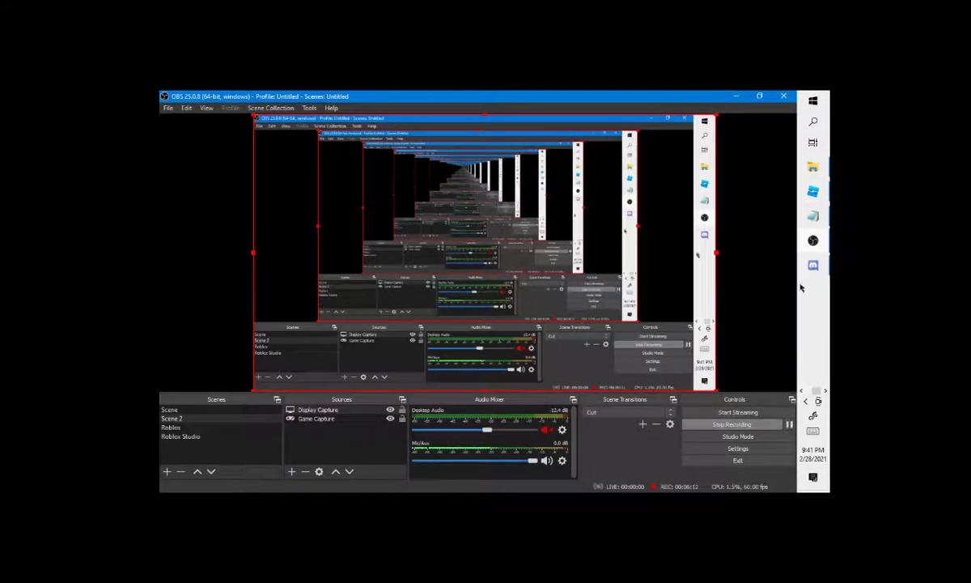
{"action": "left_click", "coordinate": [817, 197]}
{"action": "scroll", "coordinate": [403, 374], "scroll_direction": "up", "scroll_amount": 6}
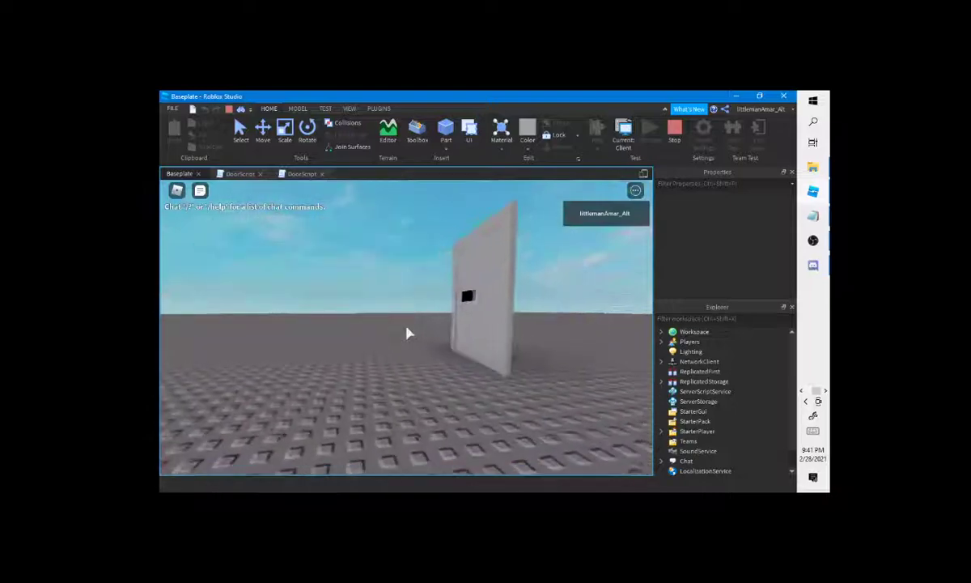
{"action": "key", "text": "w"}
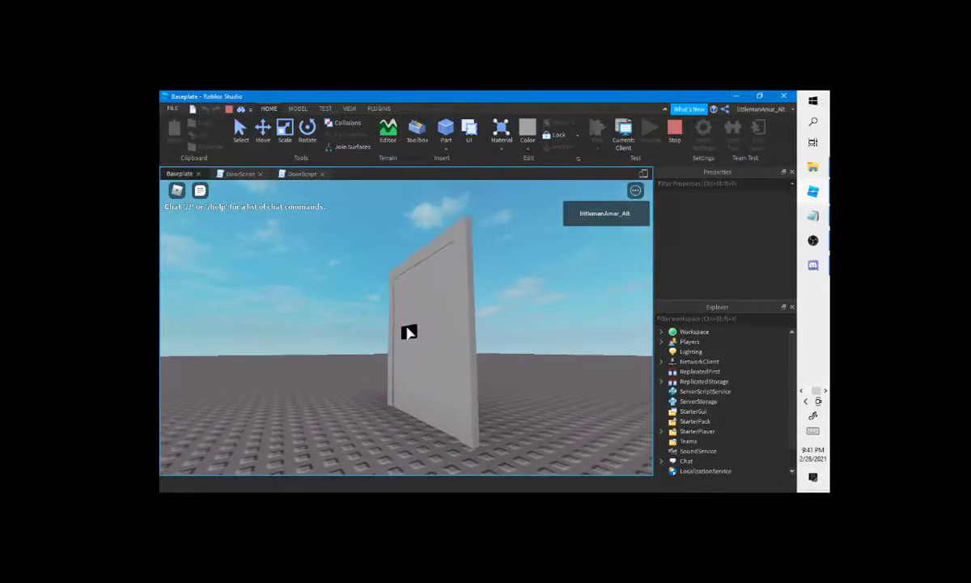
{"action": "key", "text": "w"}
{"action": "scroll", "coordinate": [408, 333], "scroll_direction": "down", "scroll_amount": 4}
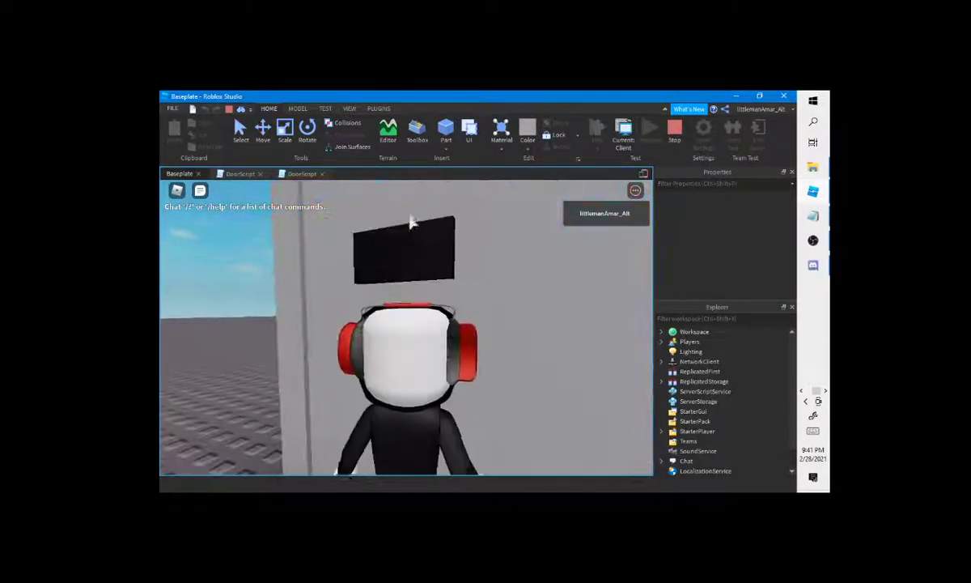
{"action": "key", "text": "s"}
{"action": "left_click", "coordinate": [675, 130]}
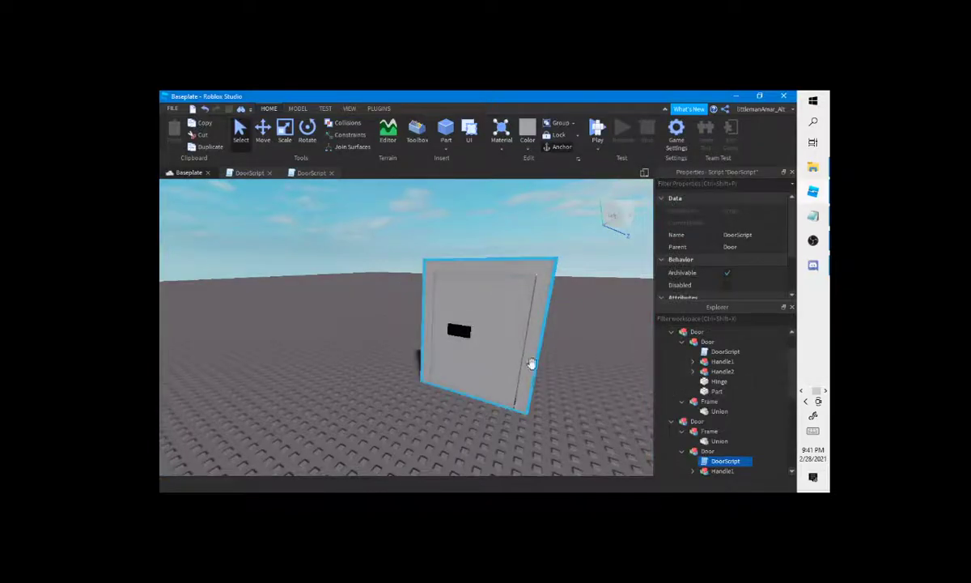
Add a ClickDetector to both Handle1 and Handle2 of the new door
{"action": "left_click", "coordinate": [720, 411]}
{"action": "left_click", "coordinate": [739, 412]}
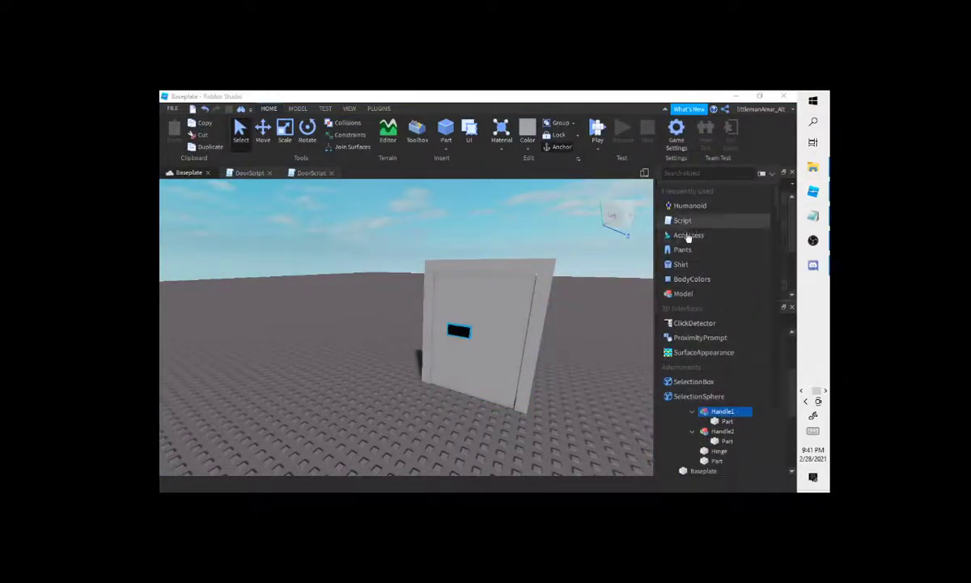
{"action": "type", "text": "c"}
{"action": "left_click", "coordinate": [690, 193]}
{"action": "scroll", "coordinate": [727, 423], "scroll_direction": "down", "scroll_amount": 1}
{"action": "left_click", "coordinate": [727, 411]}
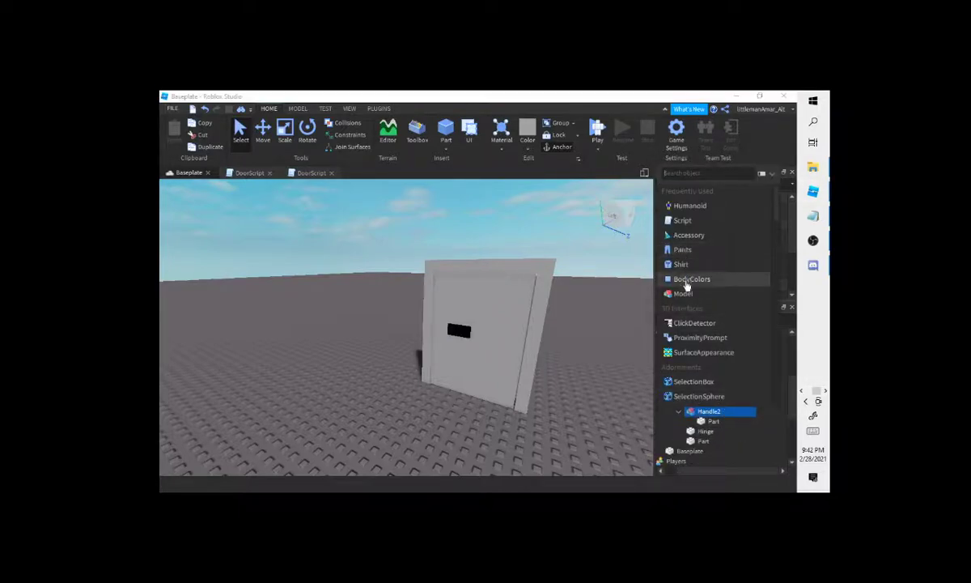
{"action": "type", "text": "c"}
{"action": "left_click", "coordinate": [693, 192]}
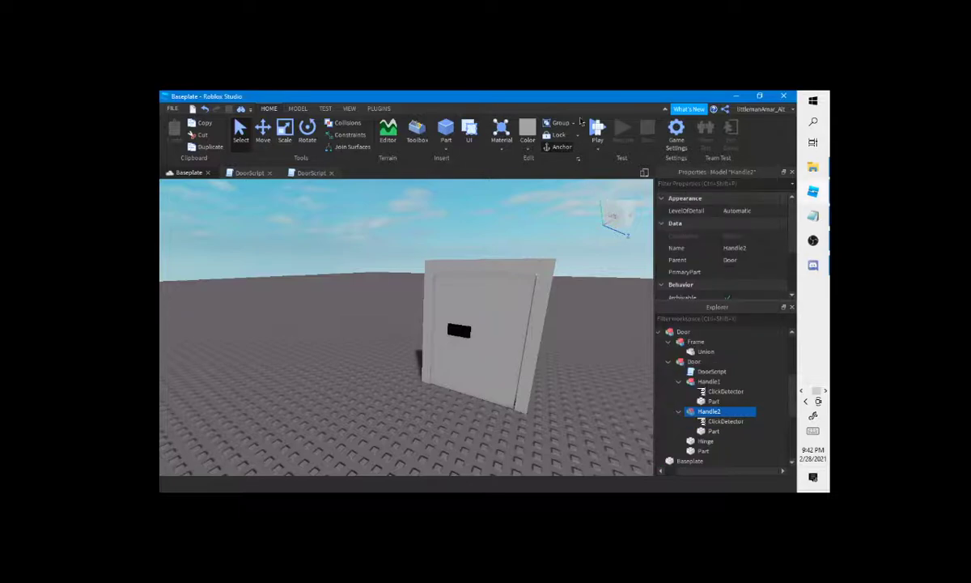
Start a new playtest, check the recording in OBS, and switch back to Roblox Studio
{"action": "left_click", "coordinate": [599, 132]}
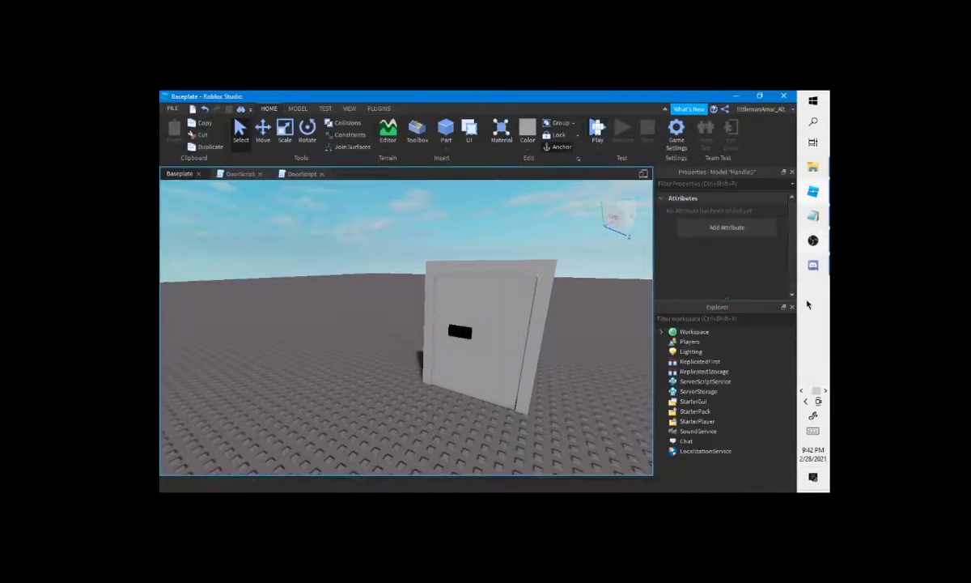
{"action": "left_click", "coordinate": [813, 240]}
{"action": "mouse_move", "coordinate": [815, 259]}
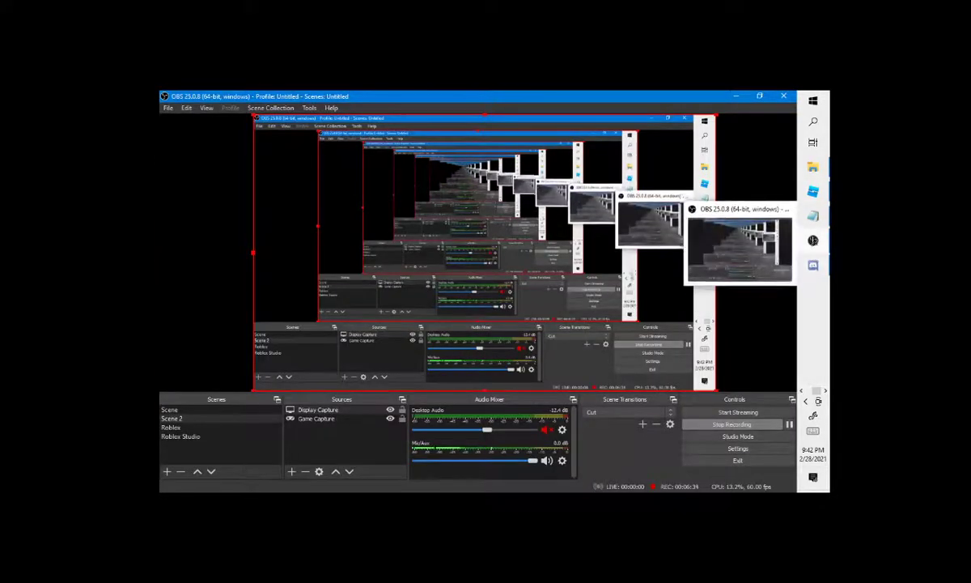
{"action": "left_click", "coordinate": [820, 188]}
{"action": "left_click", "coordinate": [822, 186]}
{"action": "left_click", "coordinate": [823, 185]}
Walk the character to the new door, try its handle, look at it from both sides, and stop the playtest
{"action": "scroll", "coordinate": [494, 382], "scroll_direction": "up", "scroll_amount": 6}
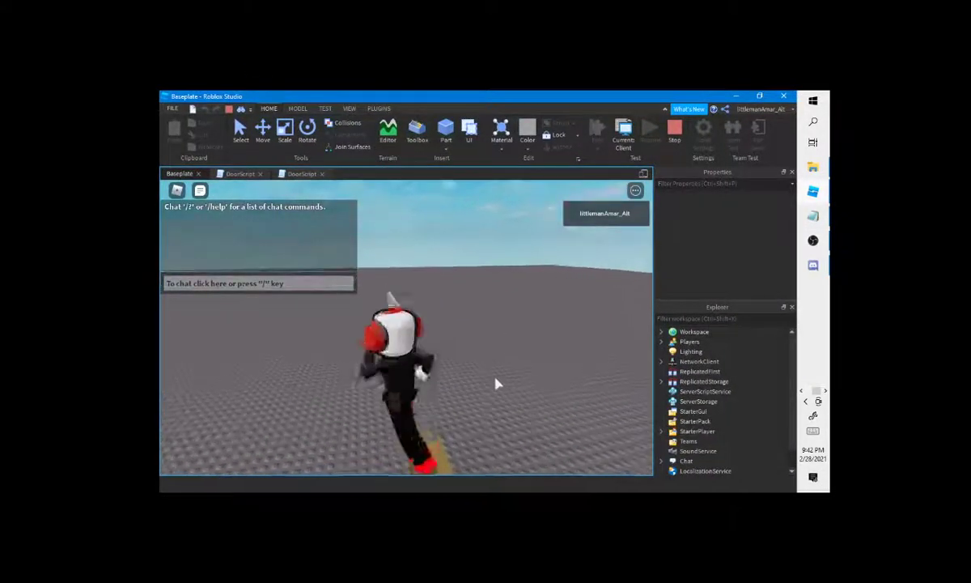
{"action": "key", "text": "w"}
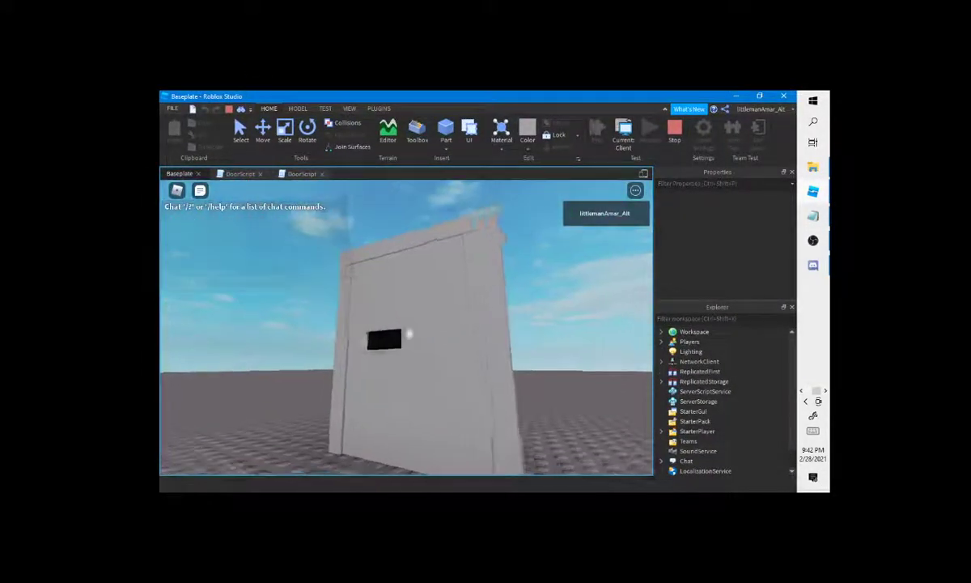
{"action": "key", "text": "w"}
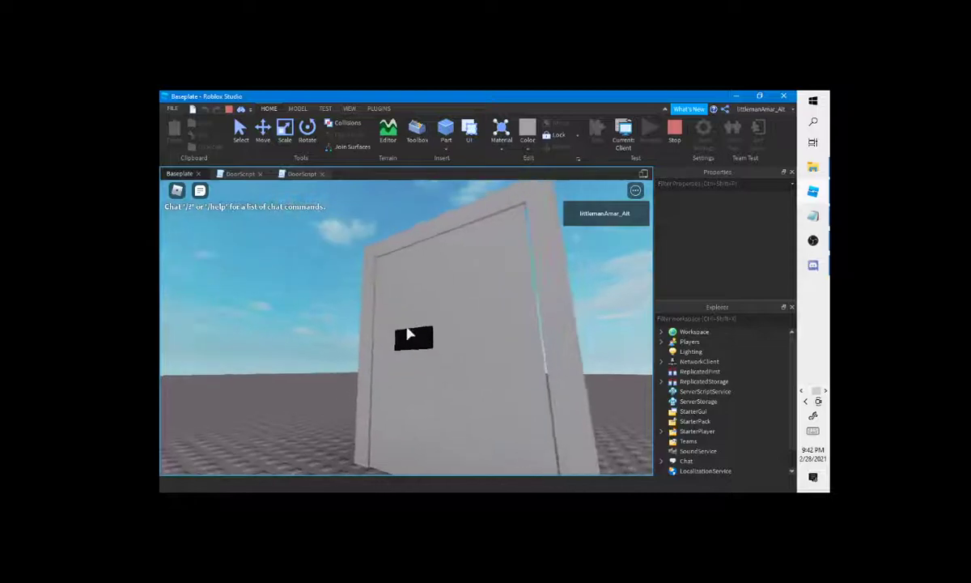
{"action": "key", "text": "w"}
{"action": "left_click", "coordinate": [408, 334]}
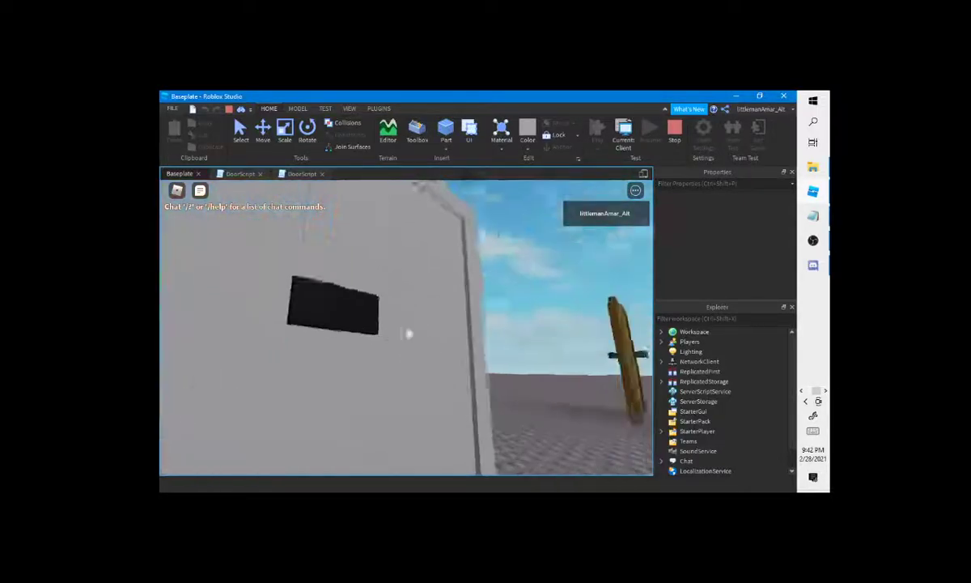
{"action": "key", "text": "a"}
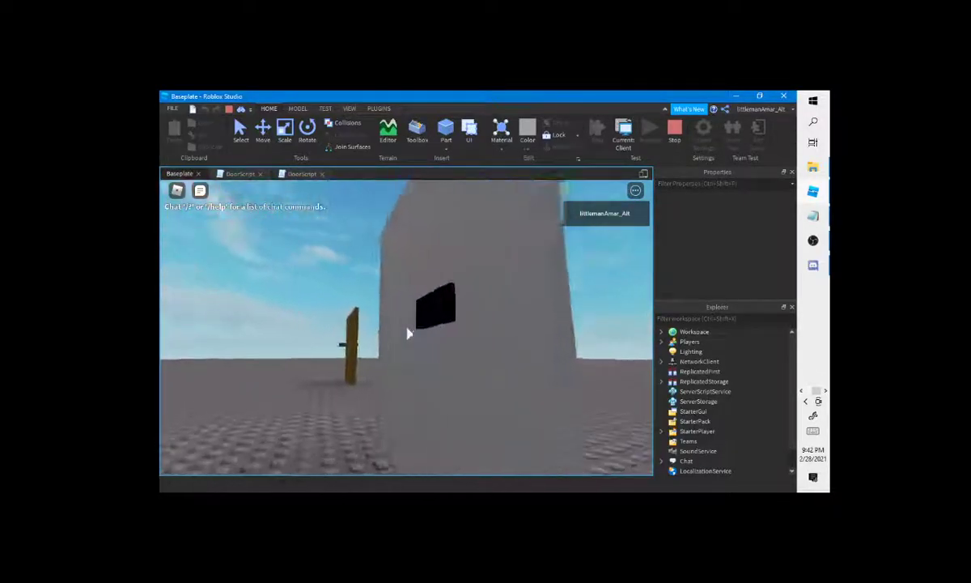
{"action": "key", "text": "d"}
{"action": "scroll", "coordinate": [407, 335], "scroll_direction": "down", "scroll_amount": 4}
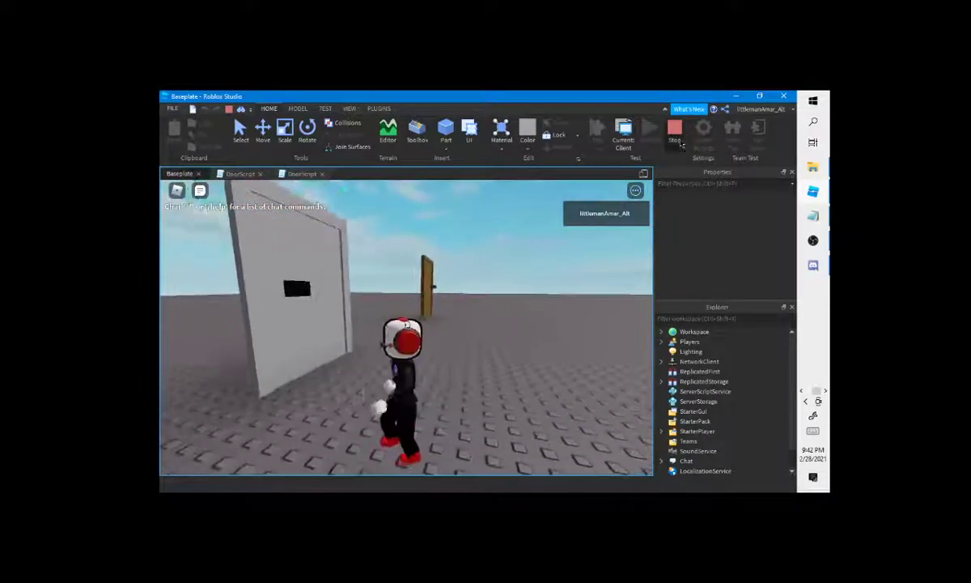
{"action": "left_click", "coordinate": [674, 140]}
Examine the contents of Handle1 and Handle2 in the existing wooden door, including the Handle2 part's children
{"action": "right_click_drag", "start_coordinate": [490, 364], "coordinate": [525, 387]}
{"action": "scroll", "coordinate": [702, 374], "scroll_direction": "up", "scroll_amount": 3}
{"action": "left_click", "coordinate": [680, 401]}
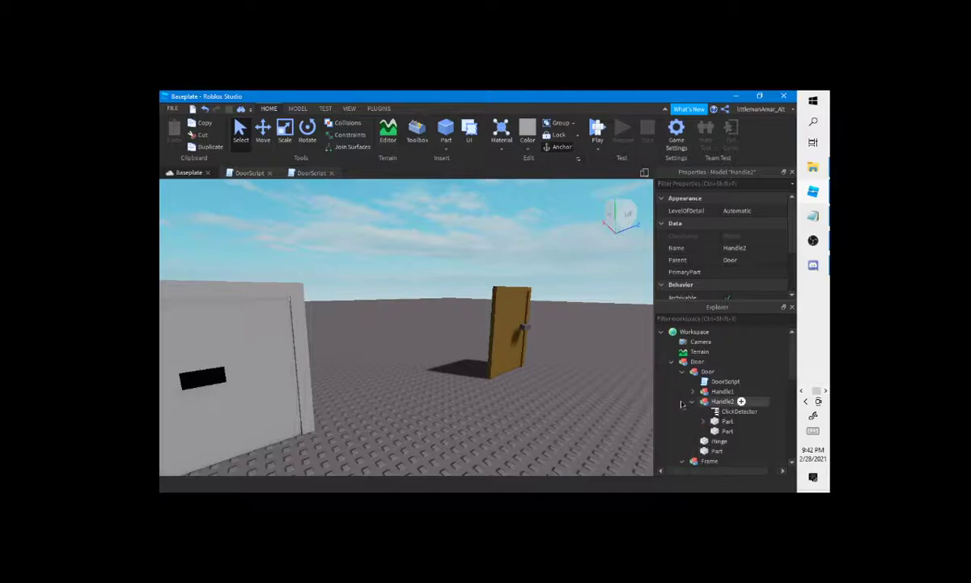
{"action": "left_click", "coordinate": [691, 391]}
{"action": "scroll", "coordinate": [706, 421], "scroll_direction": "down", "scroll_amount": 1}
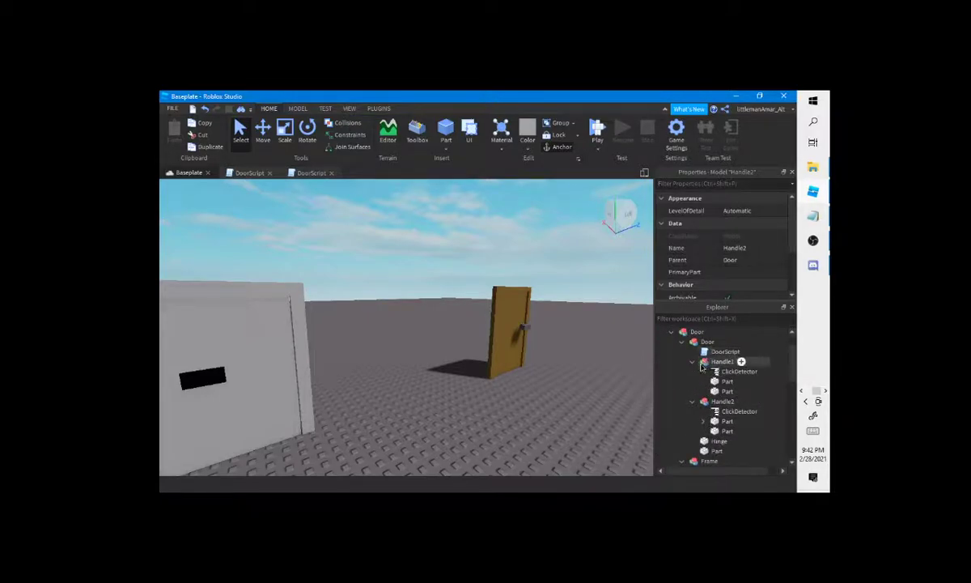
{"action": "left_click", "coordinate": [702, 421]}
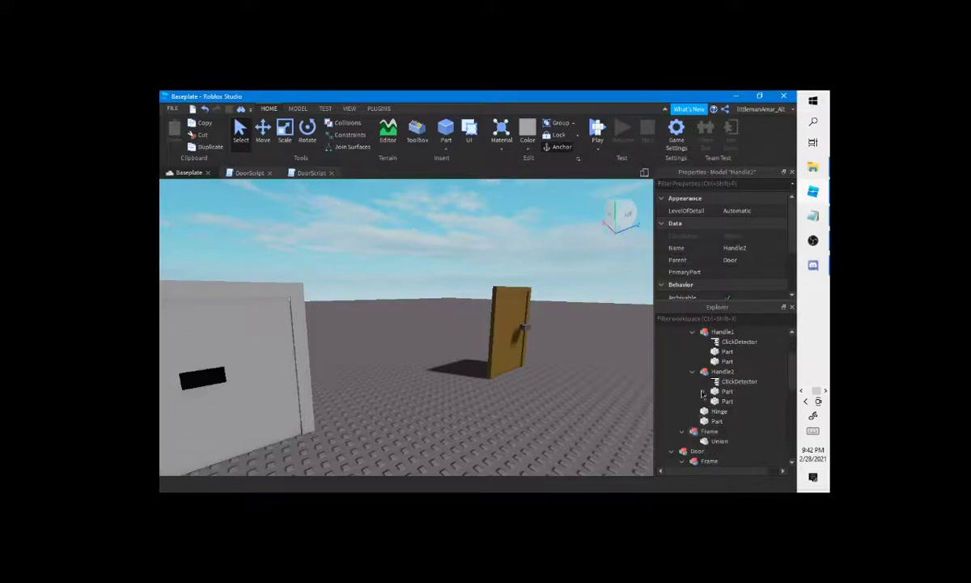
{"action": "scroll", "coordinate": [710, 399], "scroll_direction": "down", "scroll_amount": 1}
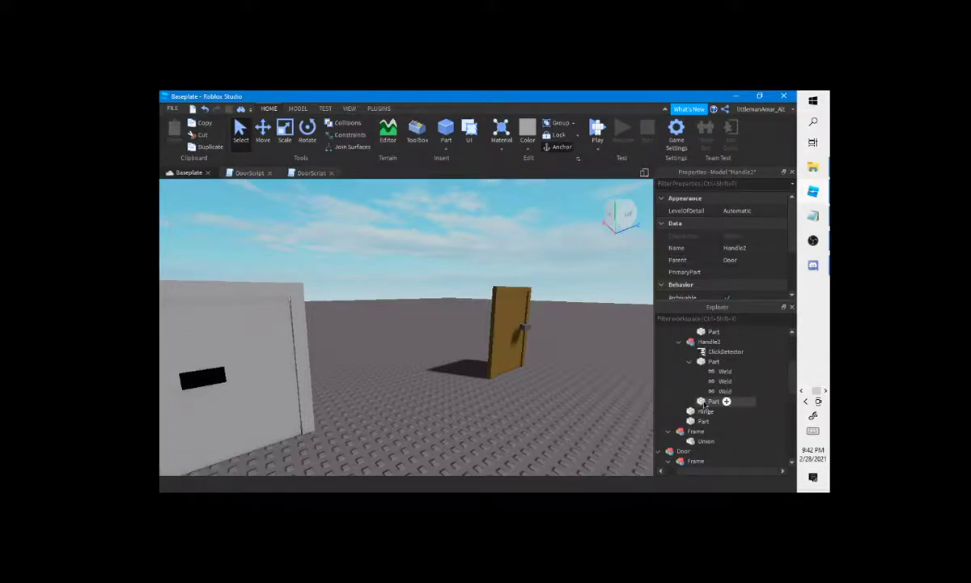
Inspect the Handle2 part that holds the welds on the wooden door, then clear the selection and compare both doors
{"action": "left_click", "coordinate": [712, 362]}
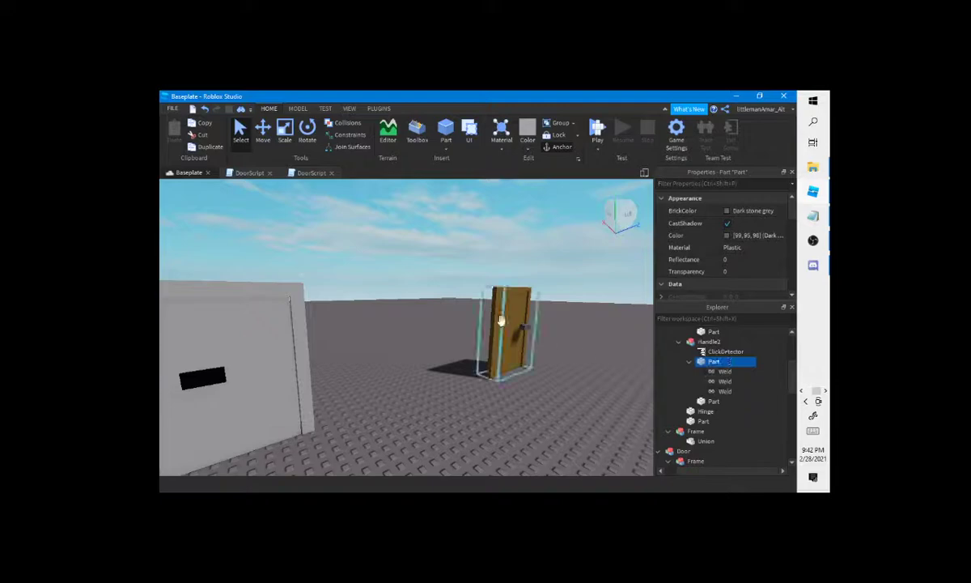
{"action": "scroll", "coordinate": [517, 316], "scroll_direction": "up", "scroll_amount": 3}
{"action": "key", "text": "f"}
{"action": "right_click_drag", "start_coordinate": [530, 333], "coordinate": [516, 372]}
{"action": "scroll", "coordinate": [532, 335], "scroll_direction": "down", "scroll_amount": 4}
{"action": "left_click", "coordinate": [515, 372]}
{"action": "scroll", "coordinate": [516, 372], "scroll_direction": "down", "scroll_amount": 2}
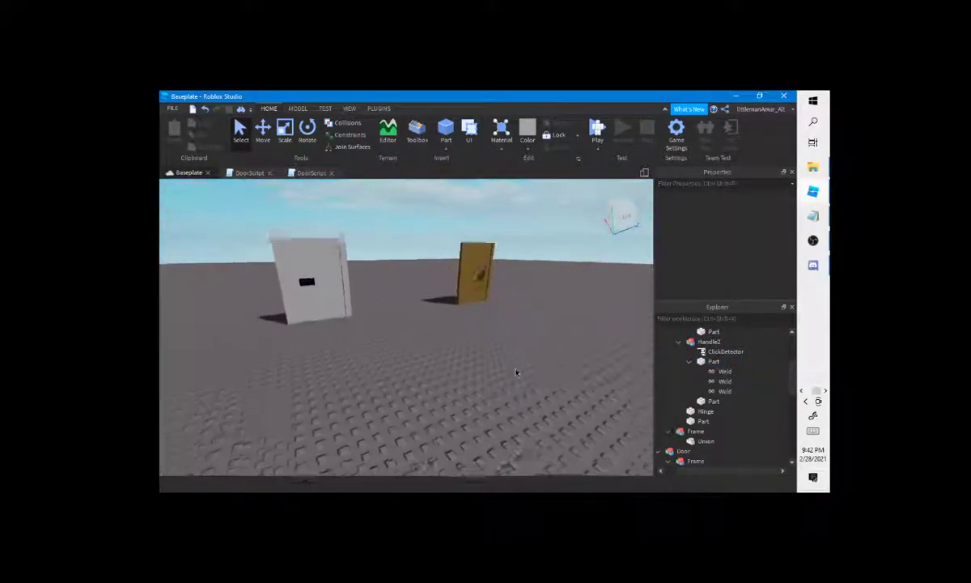
{"action": "scroll", "coordinate": [516, 372], "scroll_direction": "up", "scroll_amount": 2}
{"action": "scroll", "coordinate": [494, 262], "scroll_direction": "up", "scroll_amount": 2}
{"action": "scroll", "coordinate": [494, 313], "scroll_direction": "down", "scroll_amount": 4}
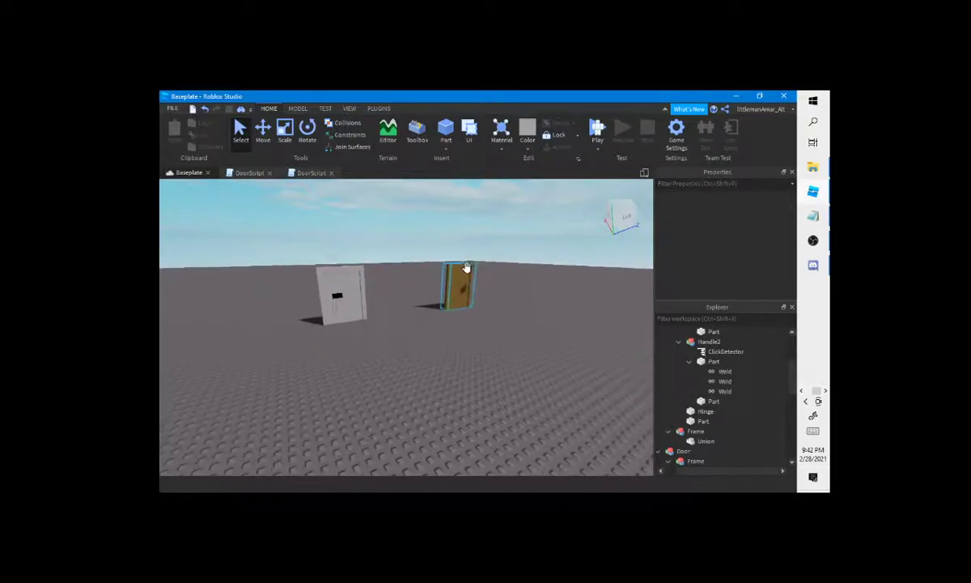
Open the DoorScript of the wooden door, select its entire code, and close the script
{"action": "left_click", "coordinate": [467, 266]}
{"action": "left_click", "coordinate": [710, 381]}
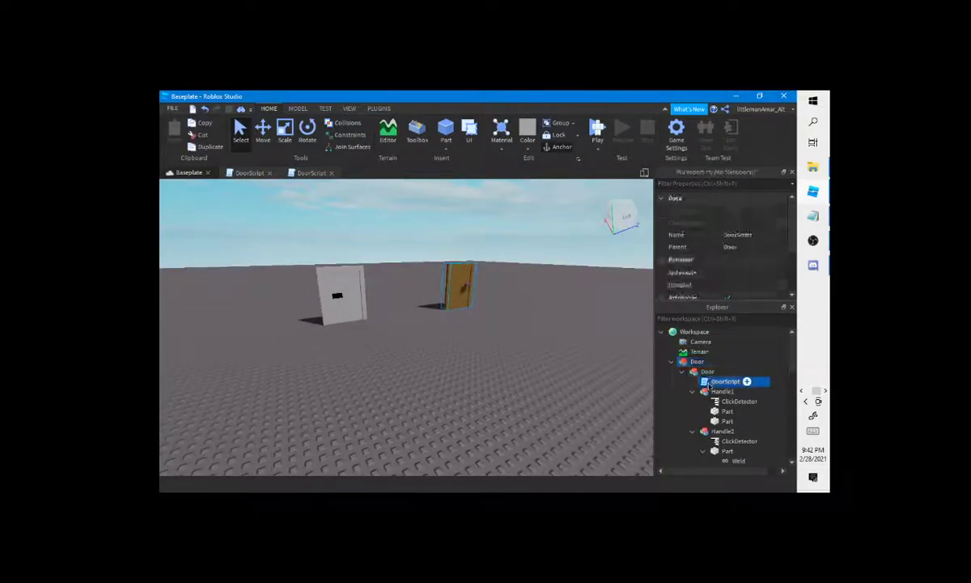
{"action": "double_click", "coordinate": [710, 381]}
{"action": "left_click", "coordinate": [433, 327]}
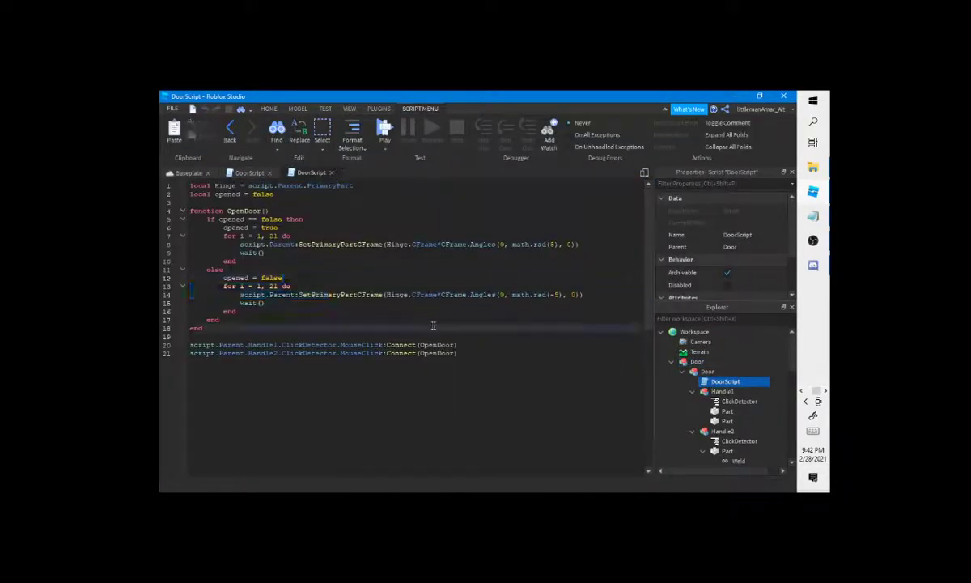
{"action": "left_click_drag", "start_coordinate": [590, 437], "coordinate": [187, 185]}
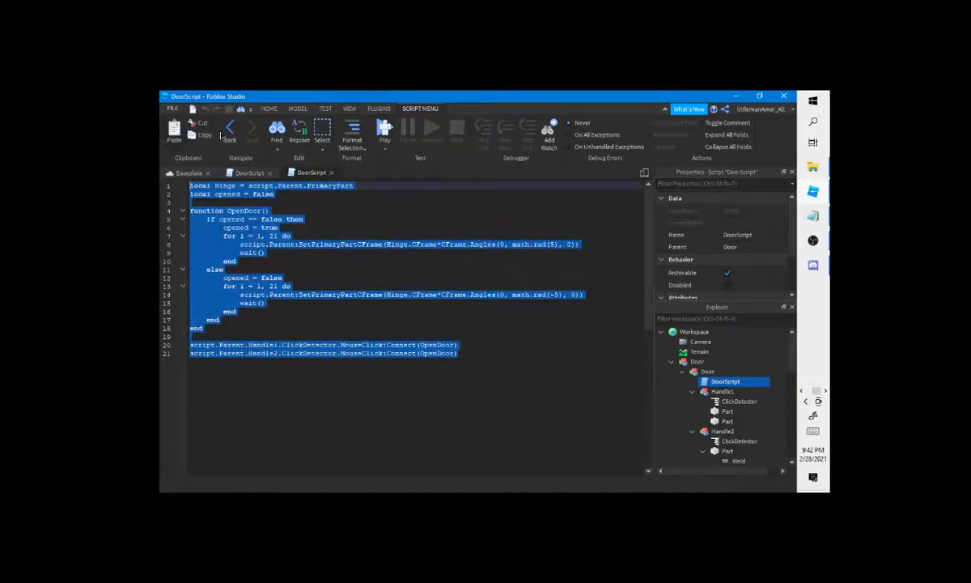
{"action": "left_click", "coordinate": [331, 173]}
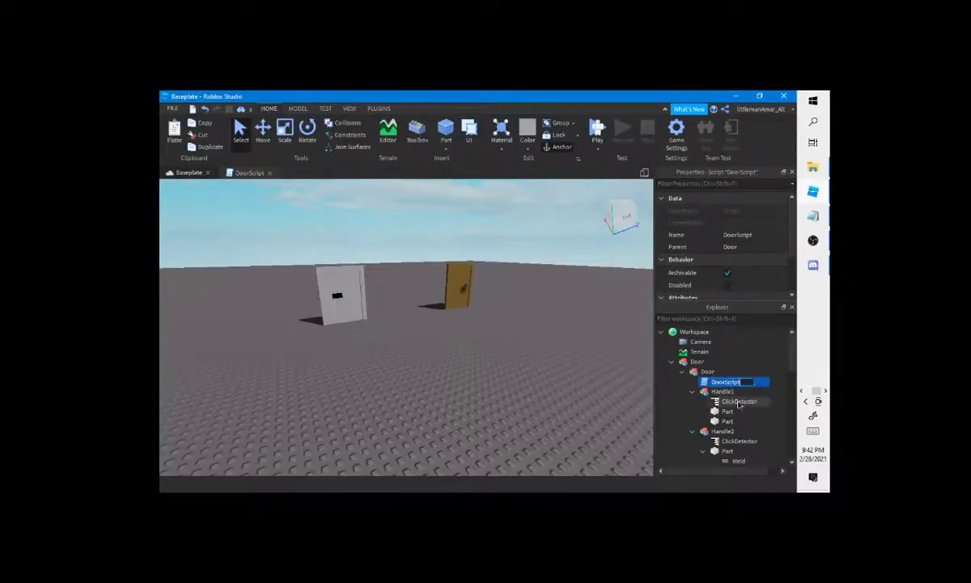
Open the DoorScript inside the new white door and select its entire code
{"action": "left_click", "coordinate": [324, 290]}
{"action": "scroll", "coordinate": [732, 434], "scroll_direction": "down", "scroll_amount": 3}
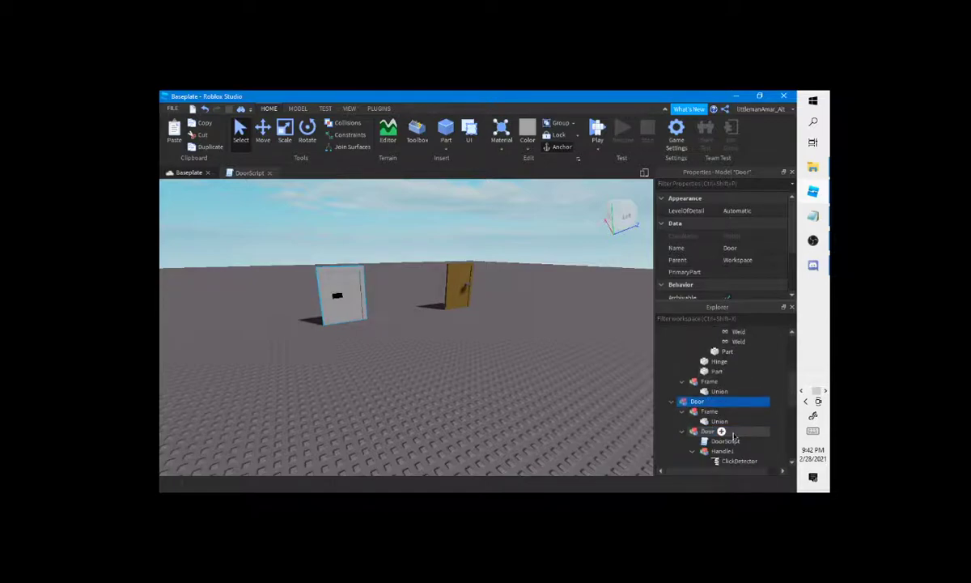
{"action": "scroll", "coordinate": [739, 436], "scroll_direction": "down", "scroll_amount": 3}
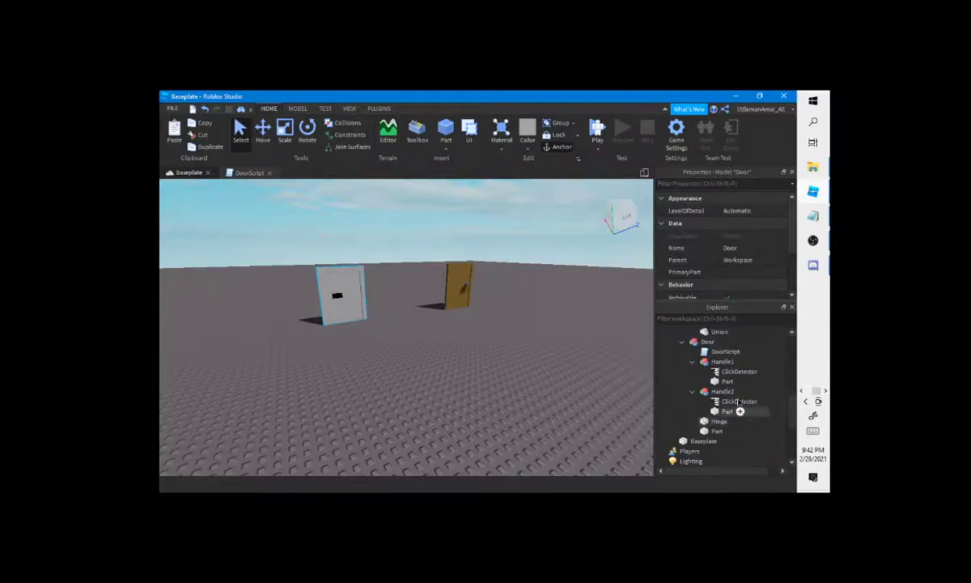
{"action": "left_click", "coordinate": [726, 352]}
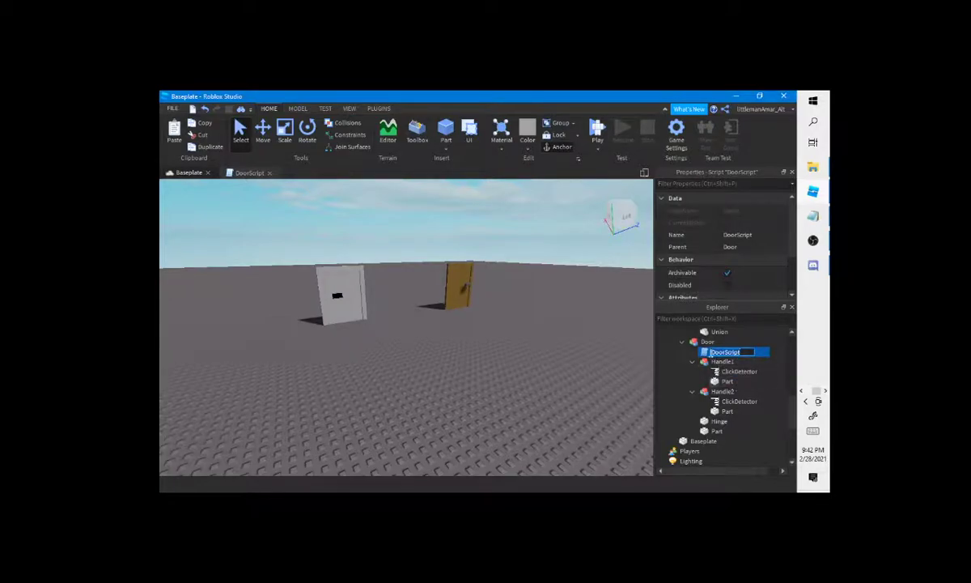
{"action": "double_click", "coordinate": [706, 354]}
{"action": "key", "text": "ctrl+a"}
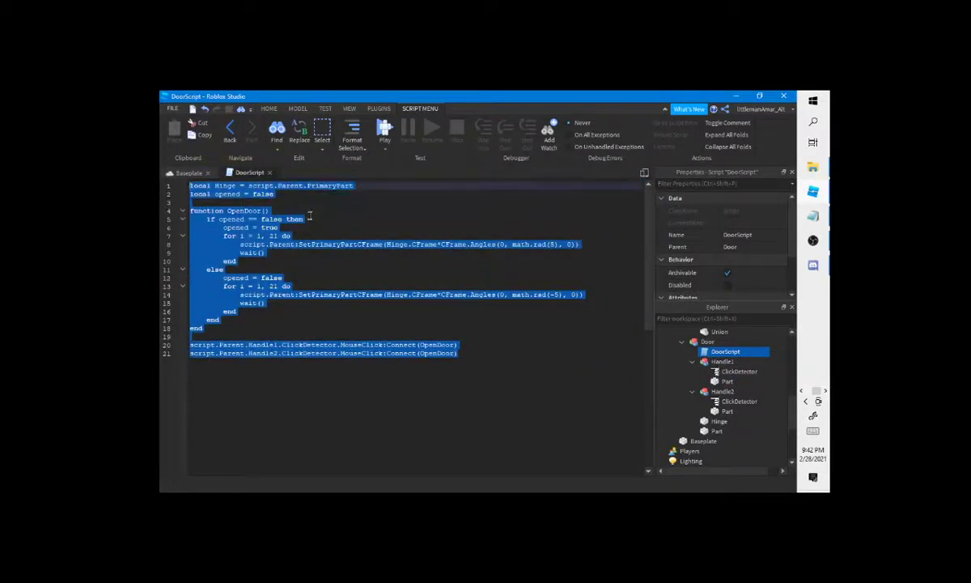
Return to the Baseplate scene and inspect both doors from closer up
{"action": "left_click", "coordinate": [197, 176]}
{"action": "left_click", "coordinate": [515, 385]}
{"action": "key", "text": "w"}
{"action": "key", "text": "s"}
{"action": "key", "text": "a"}
{"action": "key", "text": "w"}
{"action": "scroll", "coordinate": [730, 431], "scroll_direction": "up", "scroll_amount": 4}
{"action": "key", "text": "s"}
{"action": "scroll", "coordinate": [731, 422], "scroll_direction": "up", "scroll_amount": 1}
{"action": "key", "text": "q"}
{"action": "key", "text": "e"}
{"action": "key", "text": "w"}
{"action": "key", "text": "q"}
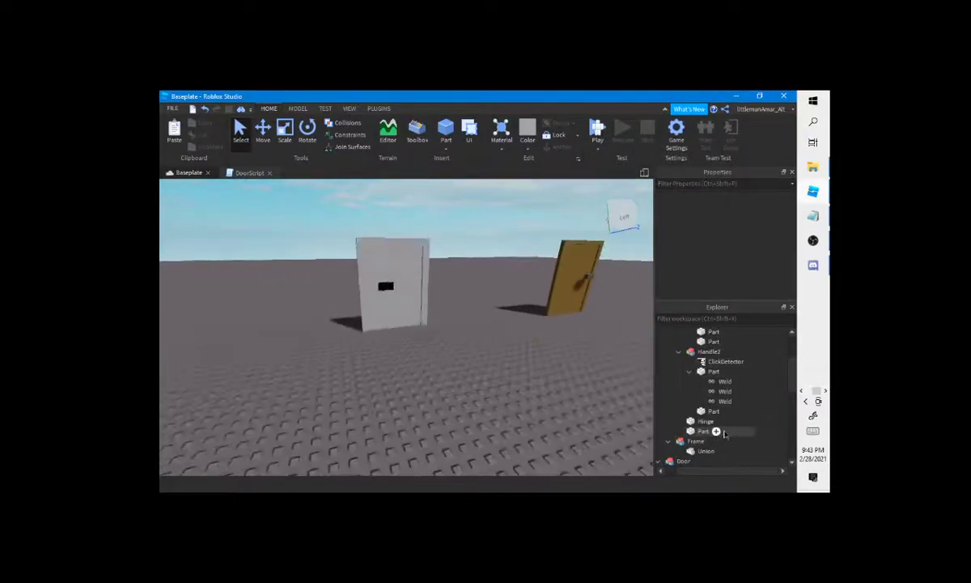
Inspect the wooden door's panel Part and its Frame Union, then select the new white door for comparison
{"action": "scroll", "coordinate": [725, 427], "scroll_direction": "down", "scroll_amount": 4}
{"action": "scroll", "coordinate": [709, 418], "scroll_direction": "up", "scroll_amount": 2}
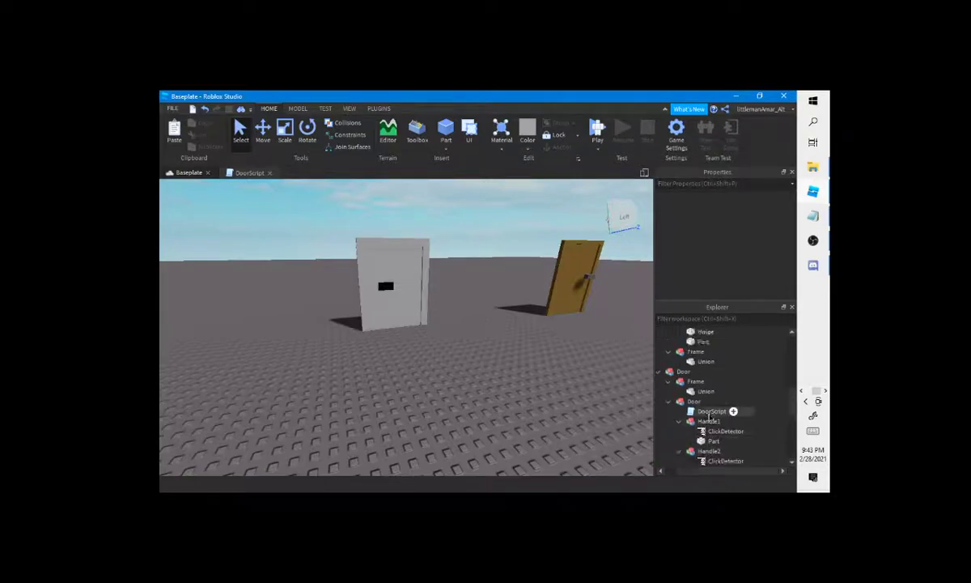
{"action": "left_click", "coordinate": [703, 372]}
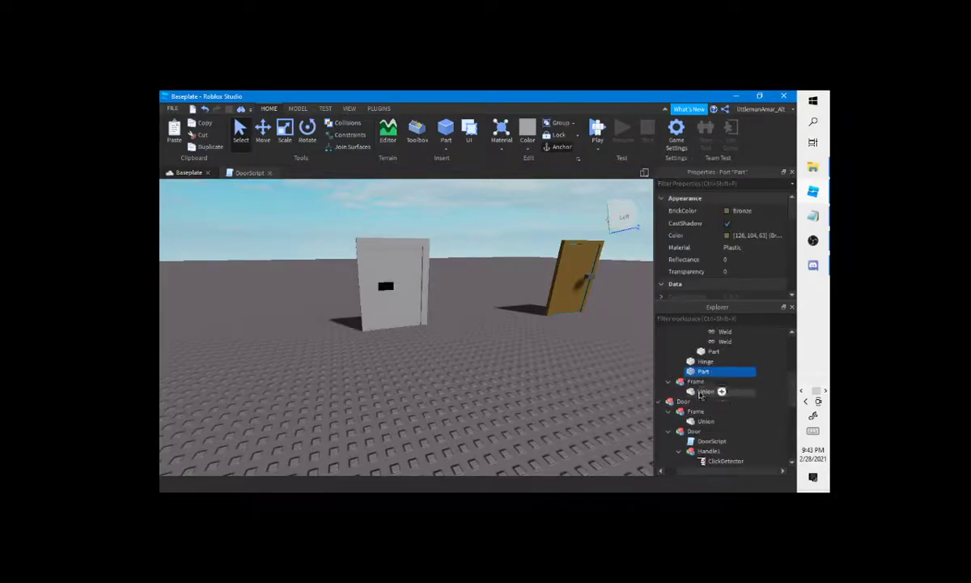
{"action": "left_click", "coordinate": [700, 395]}
{"action": "scroll", "coordinate": [732, 403], "scroll_direction": "down", "scroll_amount": 2}
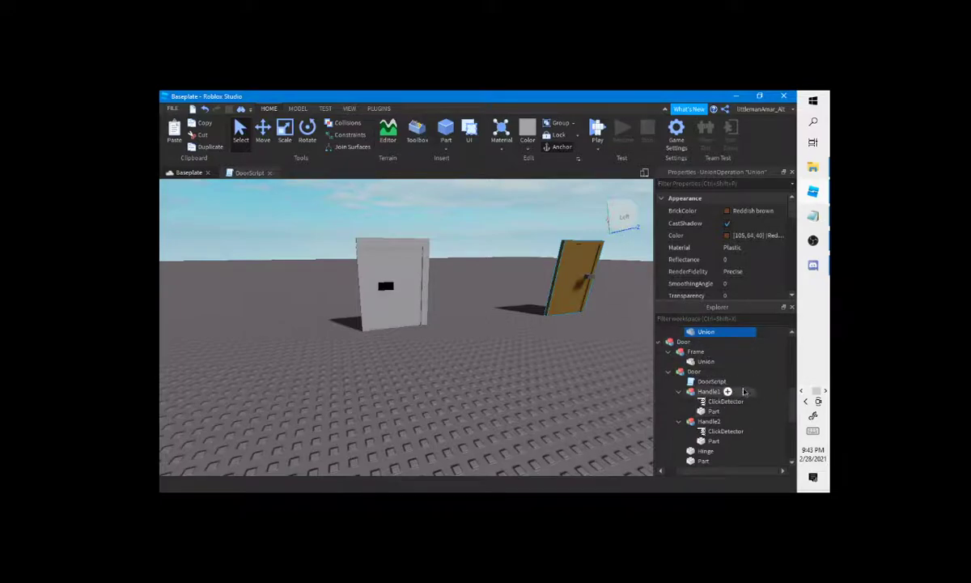
{"action": "scroll", "coordinate": [763, 392], "scroll_direction": "up", "scroll_amount": 3}
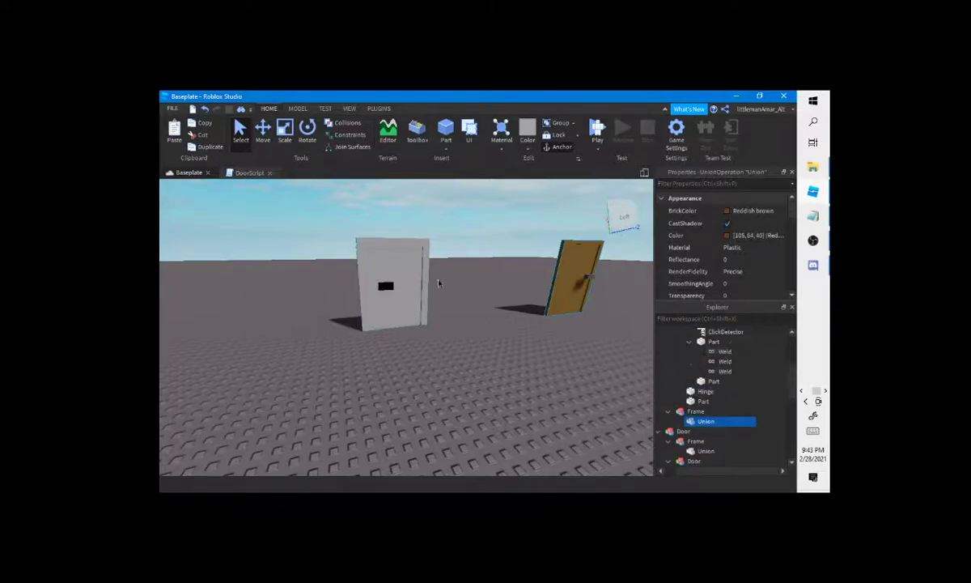
{"action": "left_click", "coordinate": [414, 285]}
{"action": "left_click", "coordinate": [672, 432]}
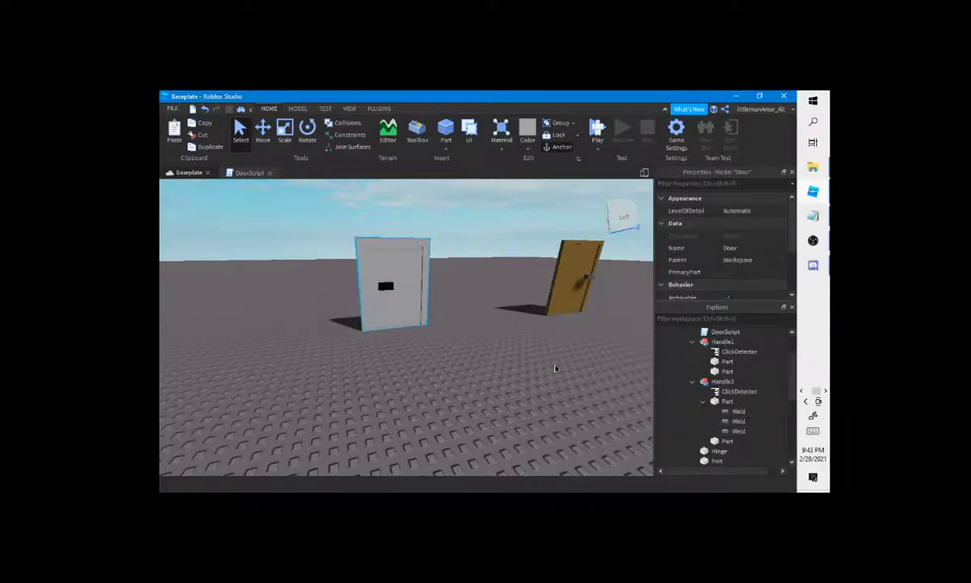
Focus the view on the wooden door, review its DoorScript once more, and close the script
{"action": "key", "text": "f"}
{"action": "scroll", "coordinate": [704, 380], "scroll_direction": "up", "scroll_amount": 2}
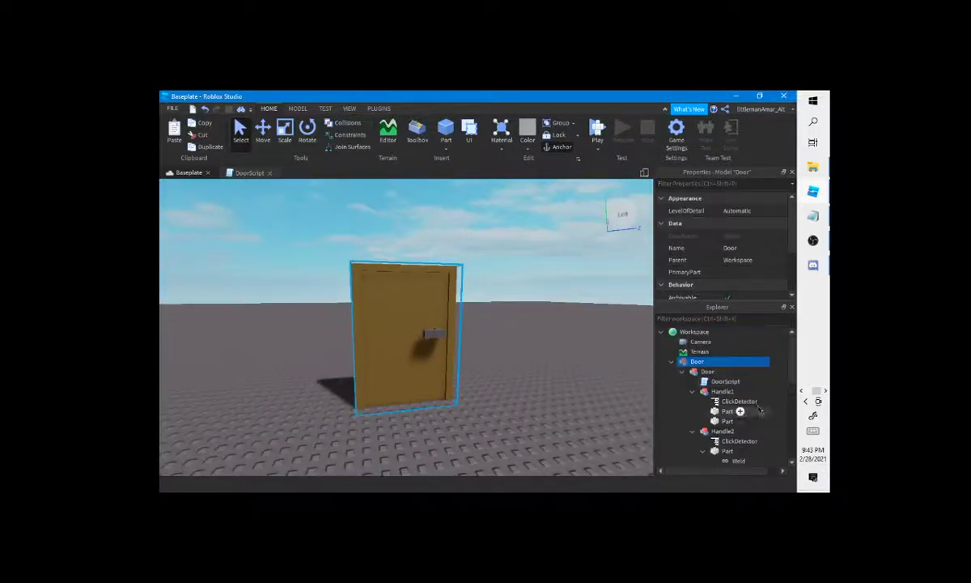
{"action": "double_click", "coordinate": [704, 381]}
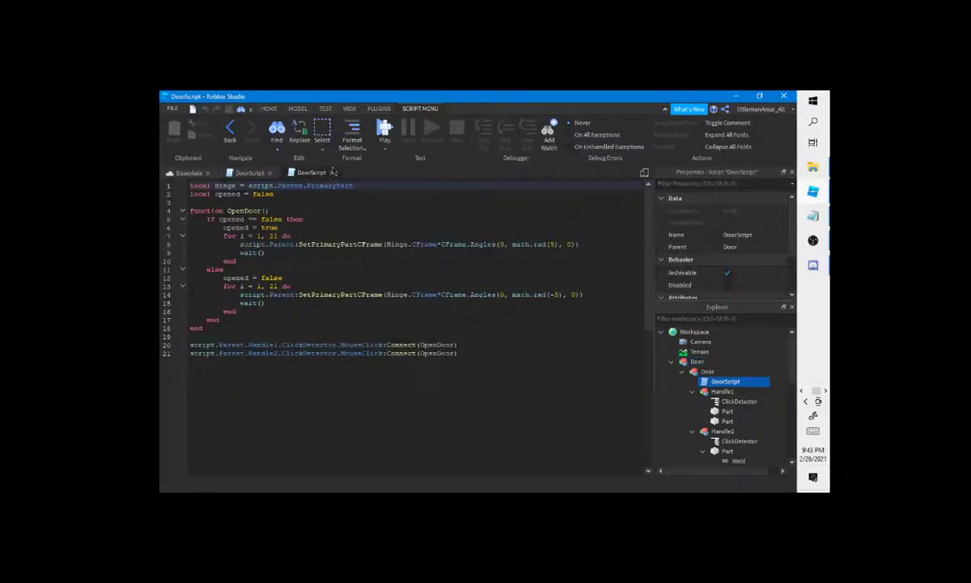
{"action": "left_click", "coordinate": [333, 173]}
Check the recording in OBS and switch back to Roblox Studio
{"action": "left_click", "coordinate": [814, 241]}
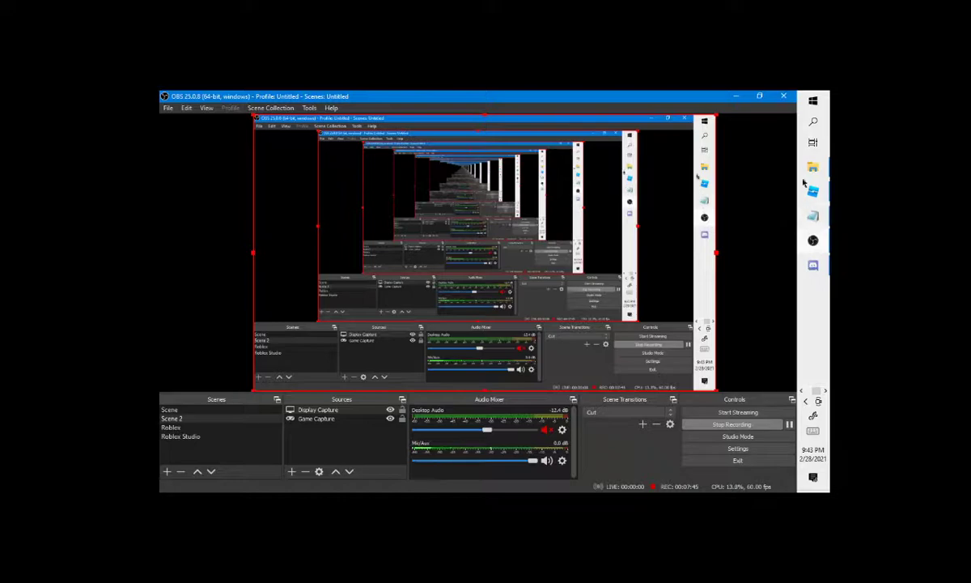
{"action": "left_click", "coordinate": [812, 192]}
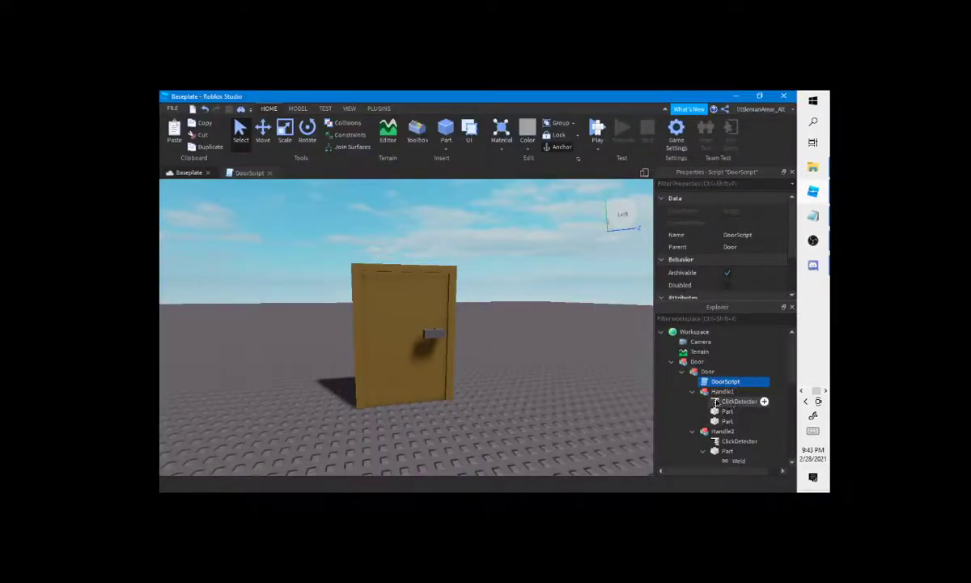
Inspect the ClickDetector and both Parts inside the wooden door's Handle1
{"action": "left_click", "coordinate": [717, 403]}
{"action": "left_click", "coordinate": [724, 412]}
{"action": "left_click", "coordinate": [723, 422]}
{"action": "left_click", "coordinate": [728, 402]}
{"action": "left_click", "coordinate": [726, 413]}
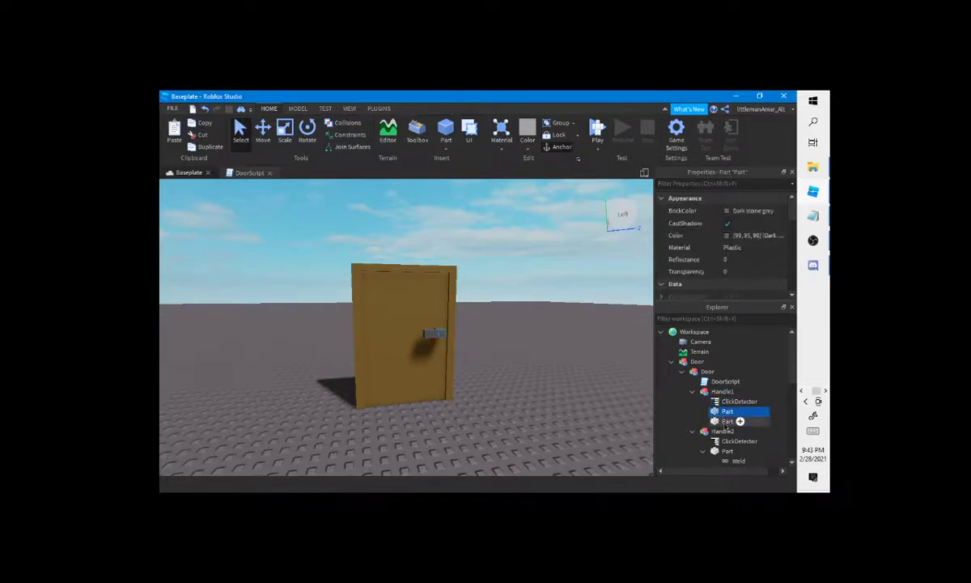
Inspect the wooden door's Handle2 contents, its panel Part and the Union in its Frame
{"action": "scroll", "coordinate": [721, 414], "scroll_direction": "down", "scroll_amount": 1}
{"action": "left_click", "coordinate": [722, 403]}
{"action": "left_click", "coordinate": [722, 413]}
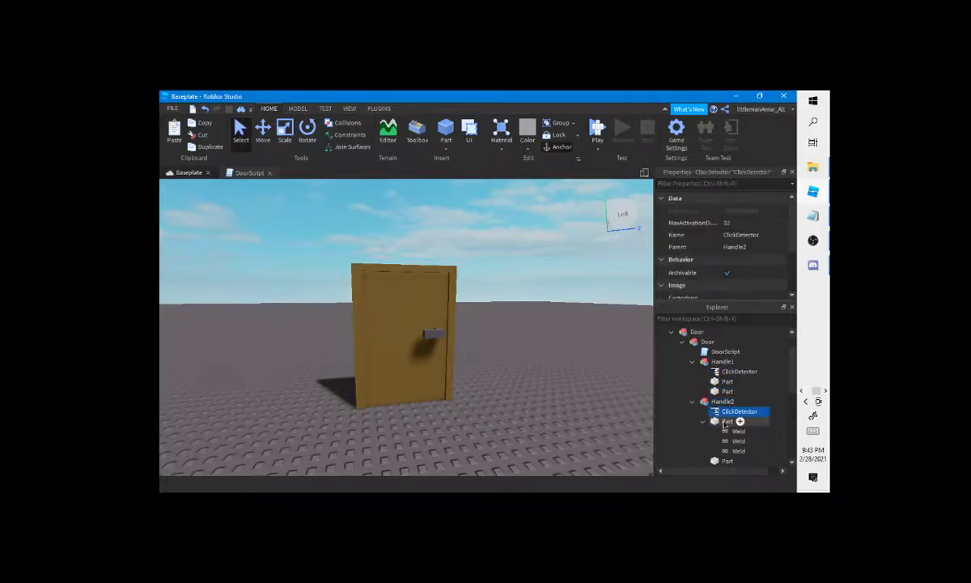
{"action": "left_click", "coordinate": [724, 422]}
{"action": "scroll", "coordinate": [724, 424], "scroll_direction": "down", "scroll_amount": 1}
{"action": "scroll", "coordinate": [723, 424], "scroll_direction": "down", "scroll_amount": 1}
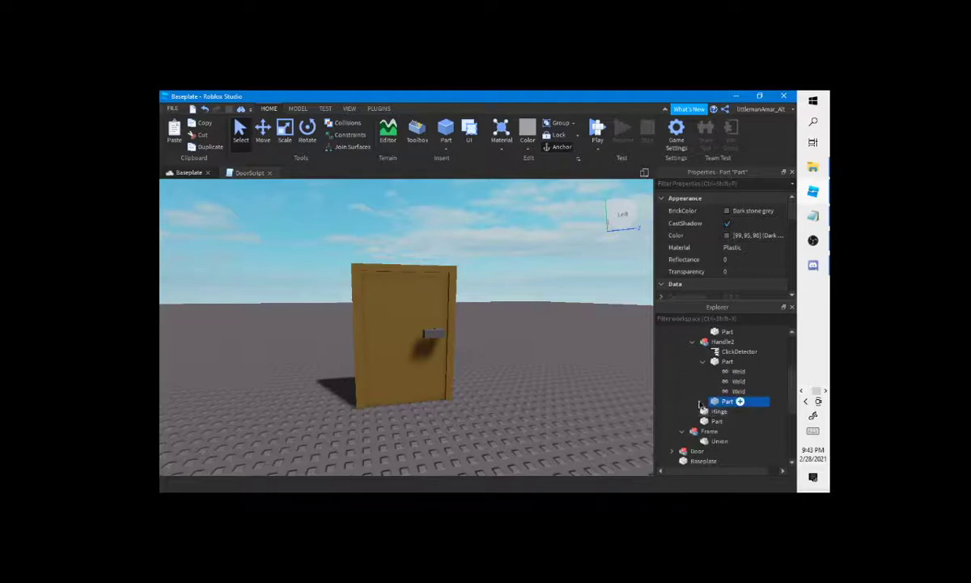
{"action": "left_click", "coordinate": [716, 422]}
{"action": "left_click", "coordinate": [712, 441]}
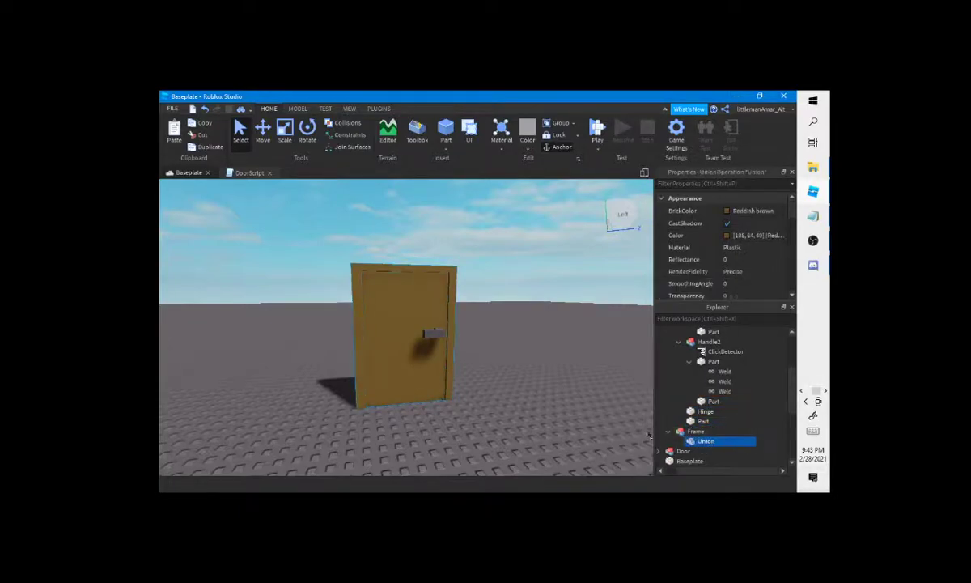
Move the new white door's Frame model into its inner Door model
{"action": "right_click_drag", "start_coordinate": [591, 402], "coordinate": [509, 403]}
{"action": "scroll", "coordinate": [490, 284], "scroll_direction": "up", "scroll_amount": 5}
{"action": "left_click", "coordinate": [490, 285]}
{"action": "right_click_drag", "start_coordinate": [490, 285], "coordinate": [496, 290]}
{"action": "scroll", "coordinate": [496, 290], "scroll_direction": "down", "scroll_amount": 5}
{"action": "scroll", "coordinate": [707, 441], "scroll_direction": "down", "scroll_amount": 2}
{"action": "left_click", "coordinate": [672, 392]}
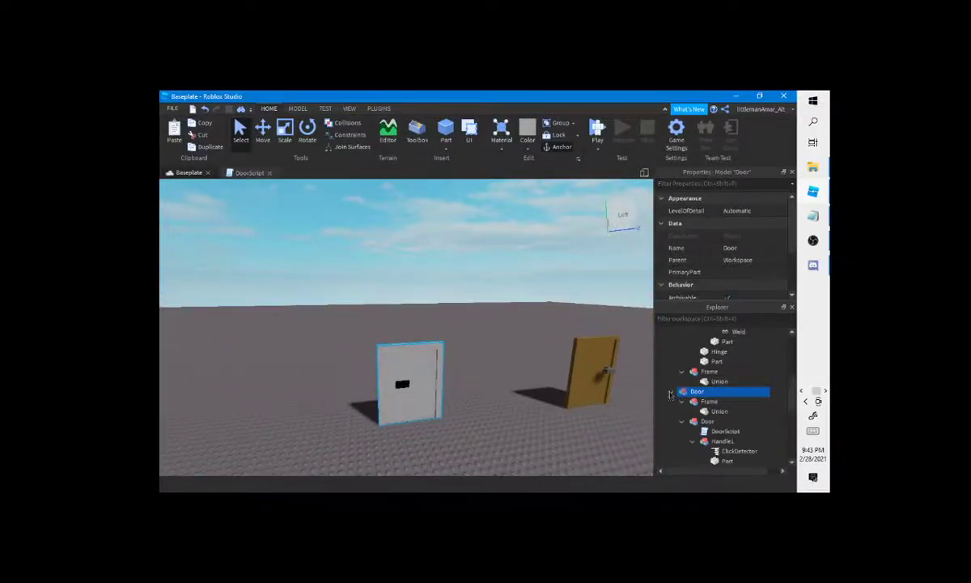
{"action": "scroll", "coordinate": [723, 409], "scroll_direction": "down", "scroll_amount": 2}
{"action": "left_click", "coordinate": [704, 343]}
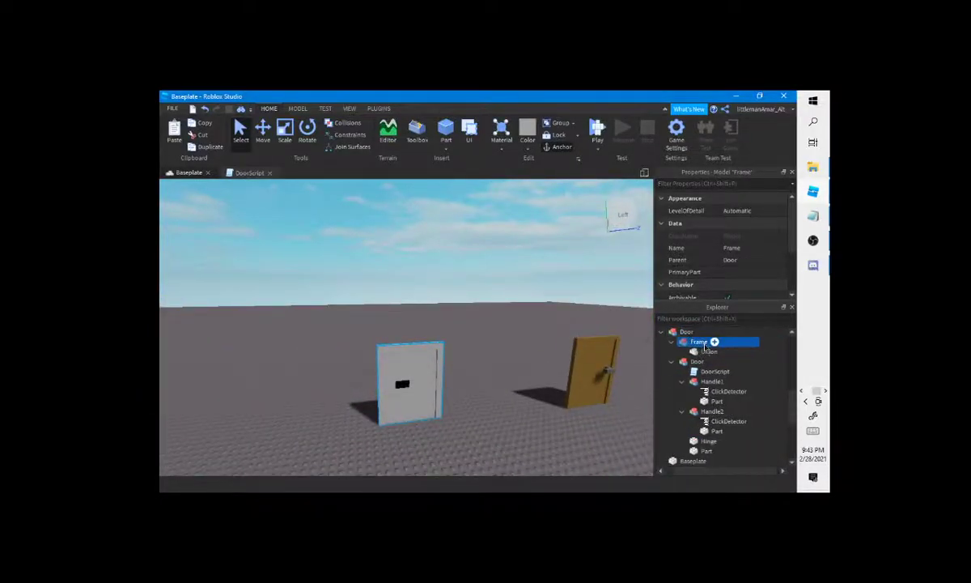
{"action": "left_click_drag", "start_coordinate": [700, 347], "coordinate": [696, 361]}
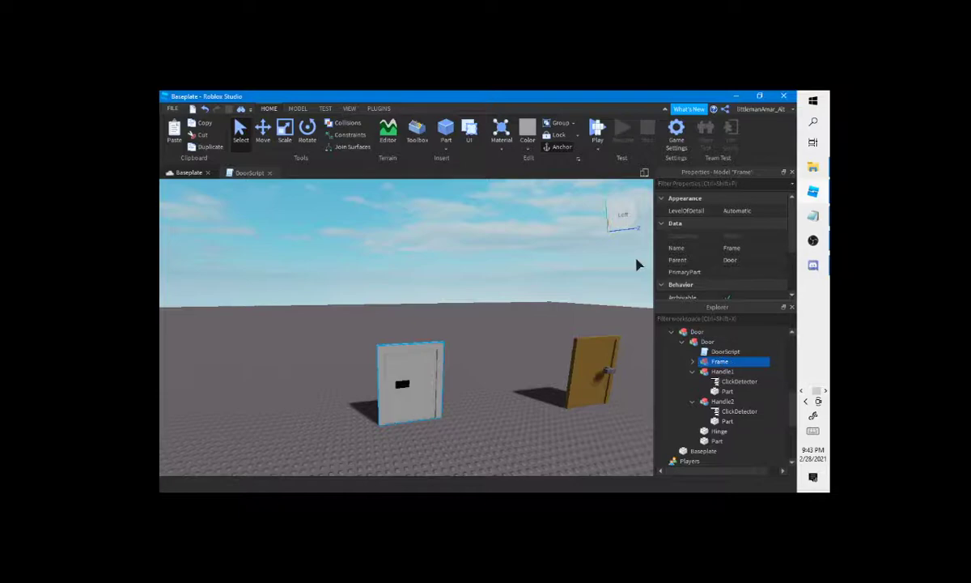
Playtest the place, walk the character to the white door to try its handle, and stop the playtest
{"action": "left_click", "coordinate": [600, 132]}
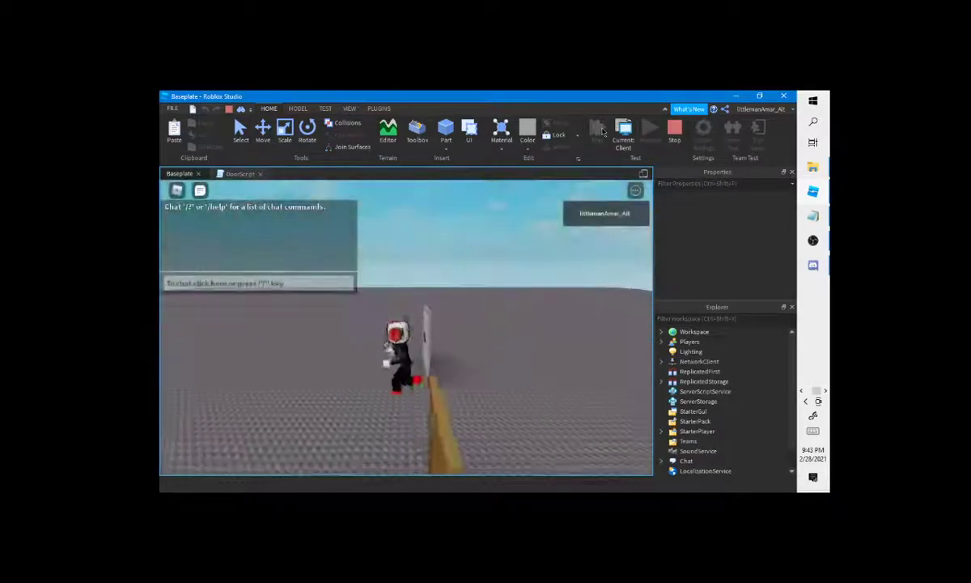
{"action": "key", "text": "w"}
{"action": "scroll", "coordinate": [431, 323], "scroll_direction": "up", "scroll_amount": 5}
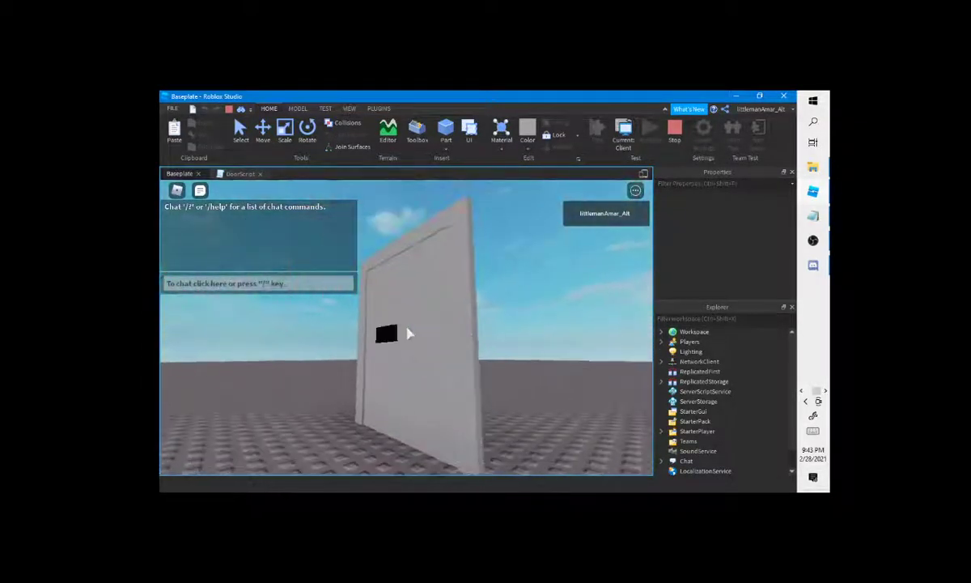
{"action": "key", "text": "a"}
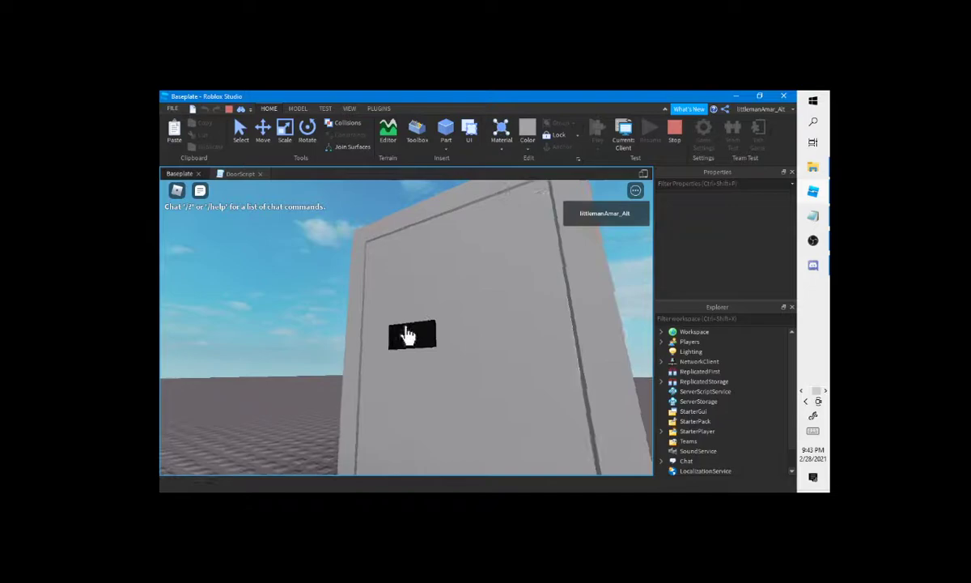
{"action": "scroll", "coordinate": [407, 334], "scroll_direction": "down", "scroll_amount": 3}
{"action": "scroll", "coordinate": [429, 372], "scroll_direction": "down", "scroll_amount": 5}
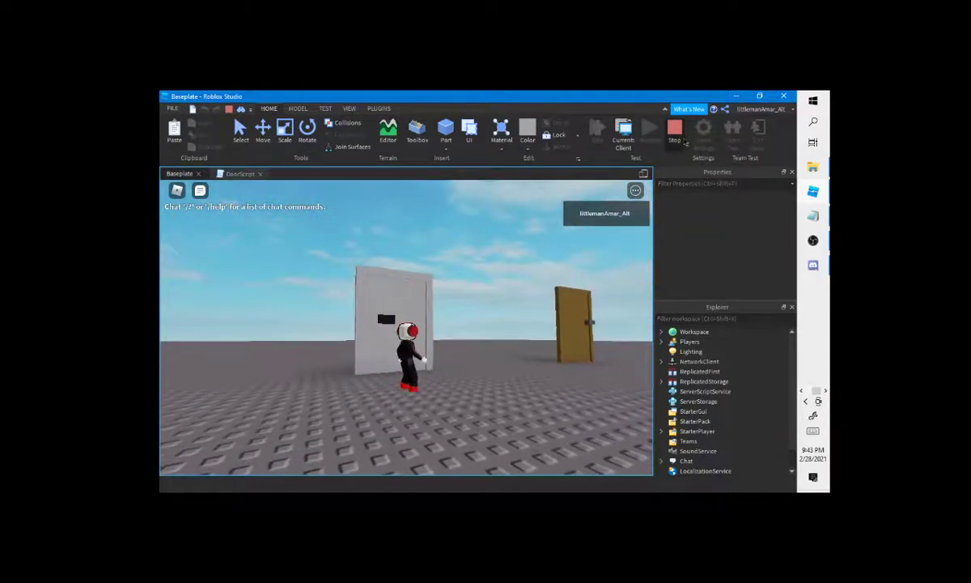
{"action": "left_click", "coordinate": [675, 130]}
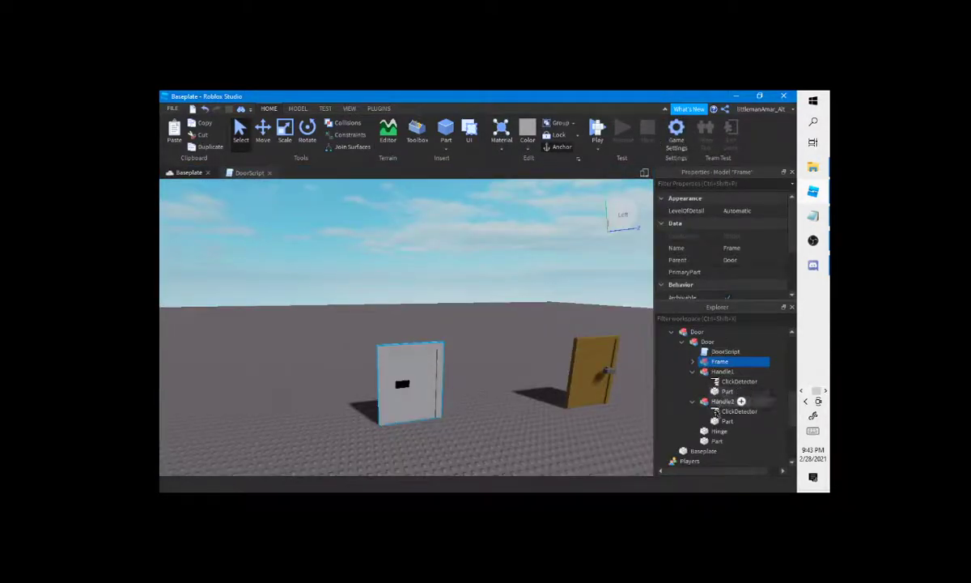
Select the white door's Hinge with the Move tool, then examine the properties of the wooden door's Hinge
{"action": "left_click", "coordinate": [708, 430]}
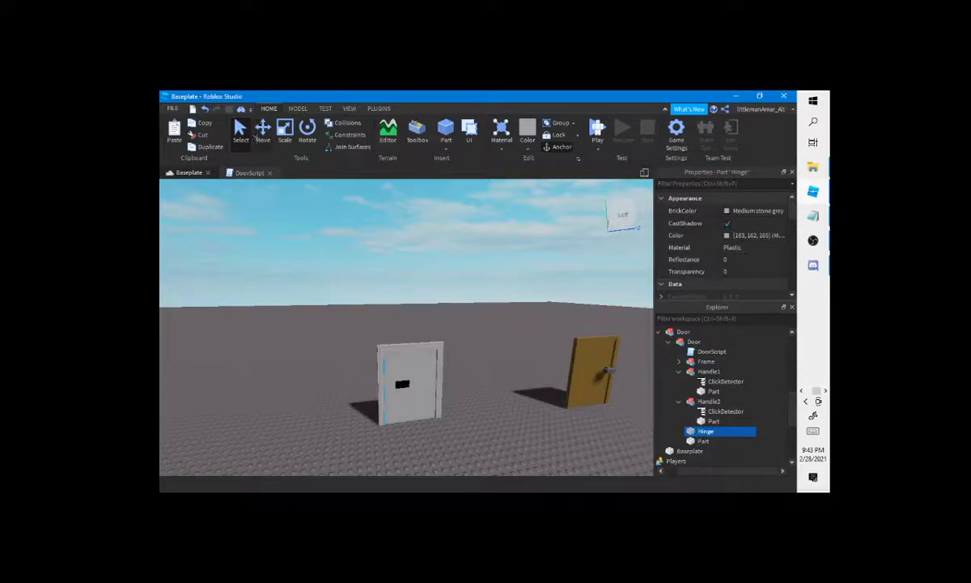
{"action": "left_click", "coordinate": [262, 129]}
{"action": "scroll", "coordinate": [696, 389], "scroll_direction": "down", "scroll_amount": 5}
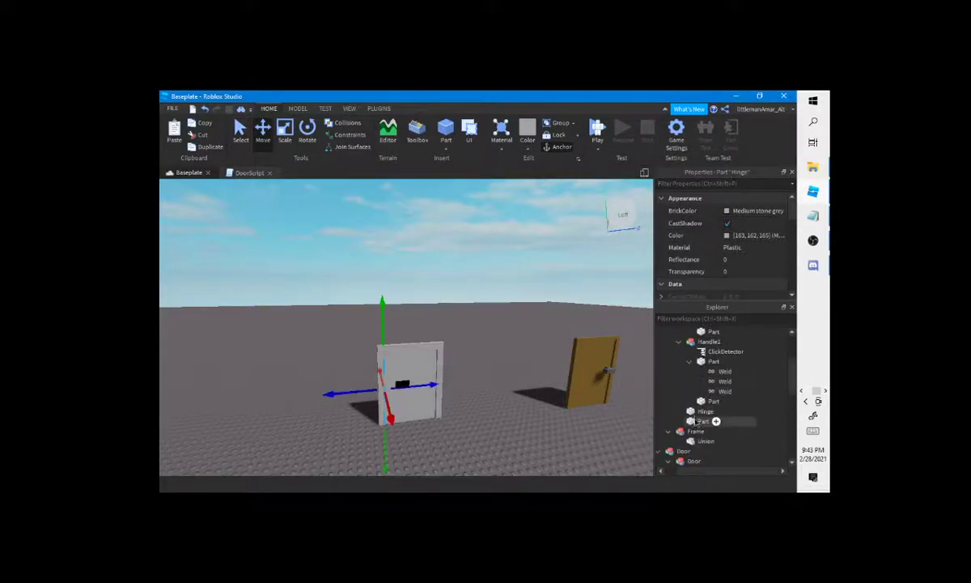
{"action": "left_click", "coordinate": [696, 412]}
{"action": "scroll", "coordinate": [733, 271], "scroll_direction": "down", "scroll_amount": 5}
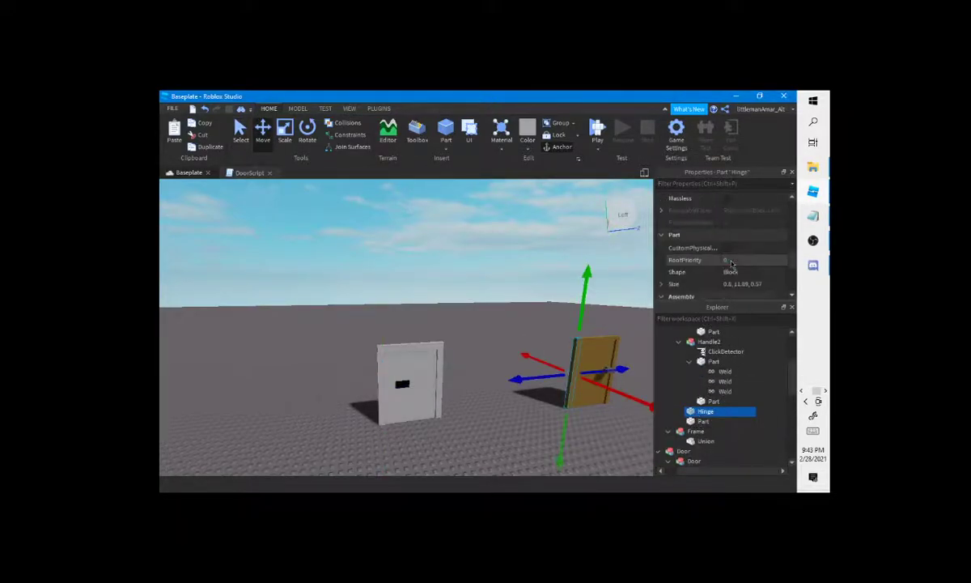
{"action": "scroll", "coordinate": [733, 264], "scroll_direction": "up", "scroll_amount": 1}
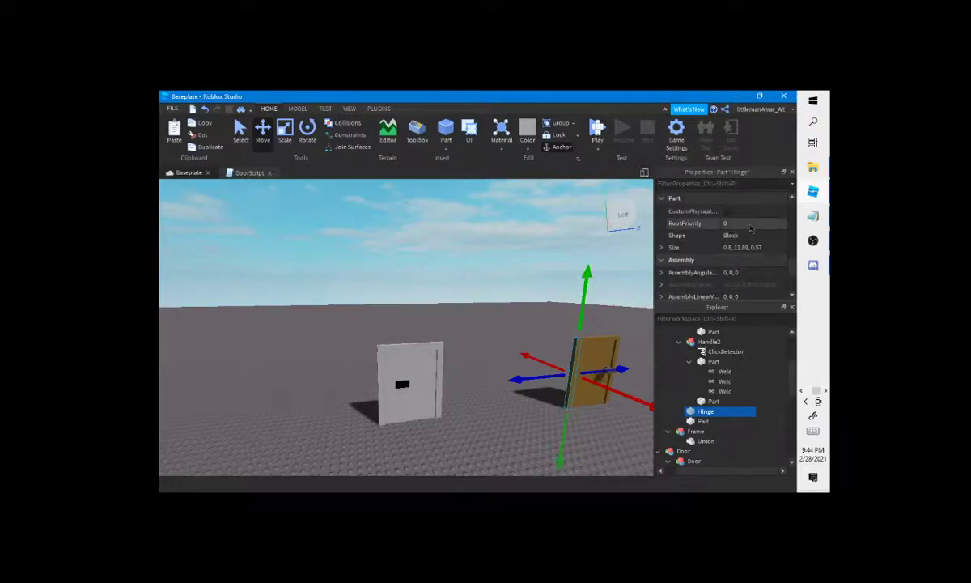
{"action": "scroll", "coordinate": [749, 244], "scroll_direction": "down", "scroll_amount": 2}
{"action": "scroll", "coordinate": [749, 244], "scroll_direction": "up", "scroll_amount": 3}
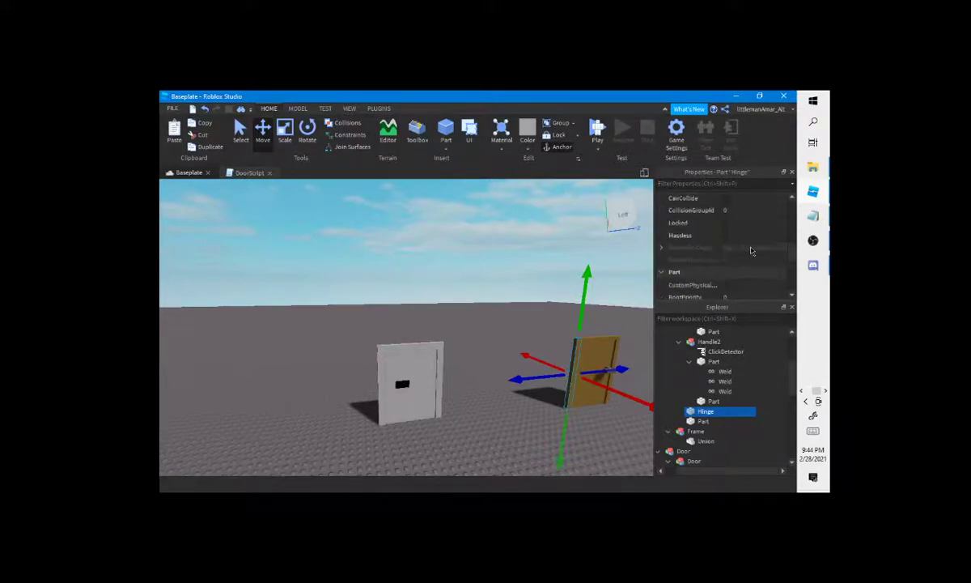
Compare the properties of the wooden door's Hinge with those of the last Part in its Handle2
{"action": "scroll", "coordinate": [751, 250], "scroll_direction": "up", "scroll_amount": 4}
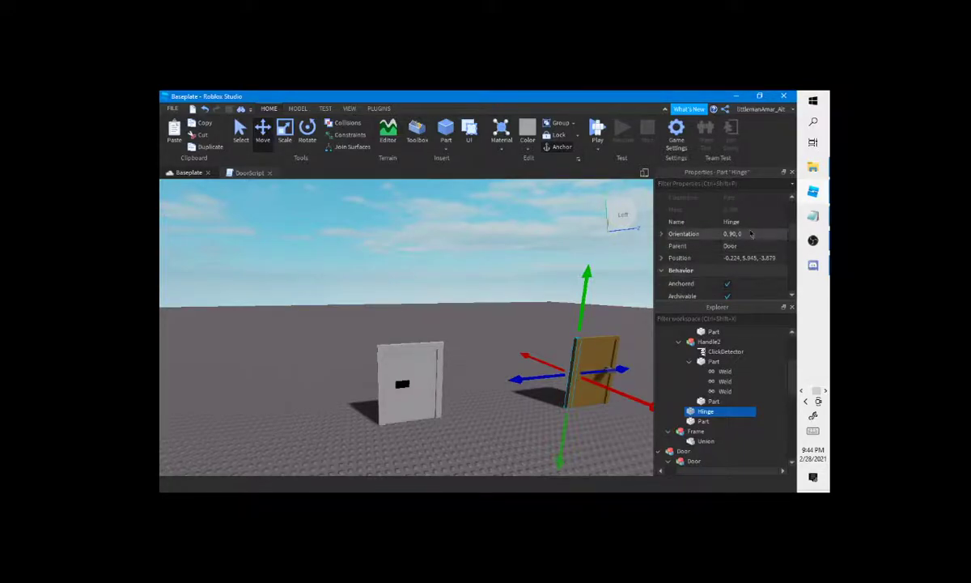
{"action": "scroll", "coordinate": [752, 239], "scroll_direction": "up", "scroll_amount": 3}
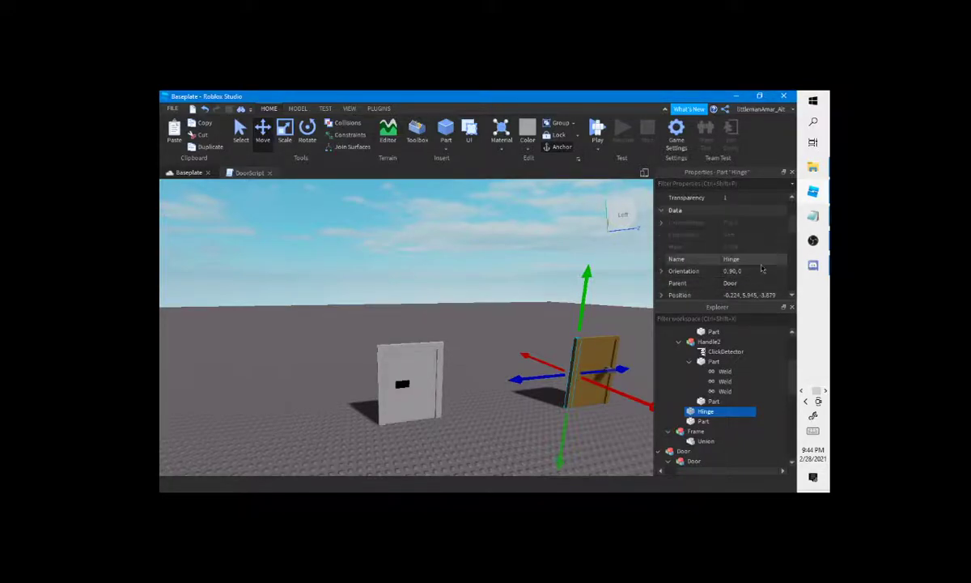
{"action": "left_click", "coordinate": [703, 402]}
{"action": "scroll", "coordinate": [705, 381], "scroll_direction": "up", "scroll_amount": 1}
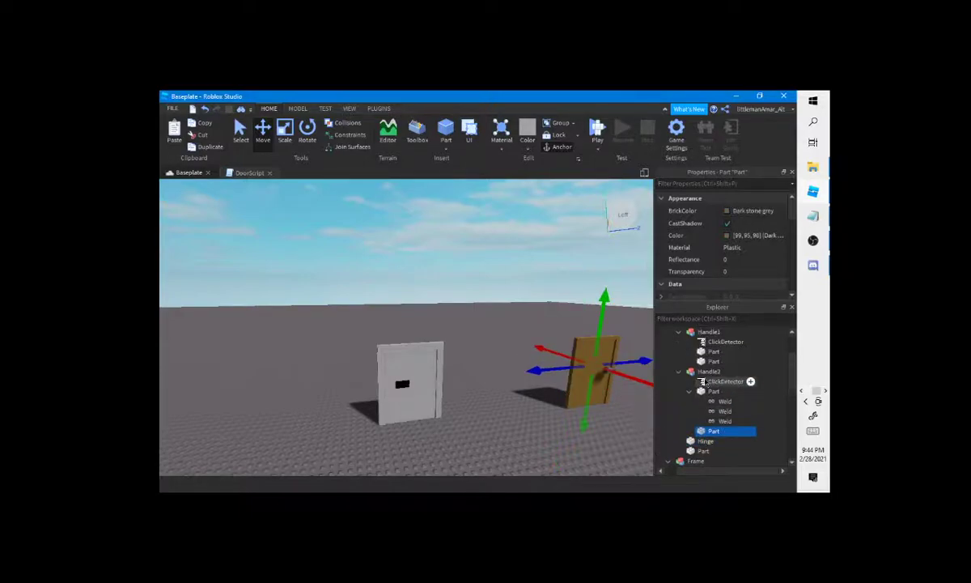
{"action": "scroll", "coordinate": [715, 364], "scroll_direction": "down", "scroll_amount": 1}
{"action": "left_click", "coordinate": [702, 411]}
{"action": "scroll", "coordinate": [725, 275], "scroll_direction": "down", "scroll_amount": 5}
{"action": "scroll", "coordinate": [727, 275], "scroll_direction": "down", "scroll_amount": 5}
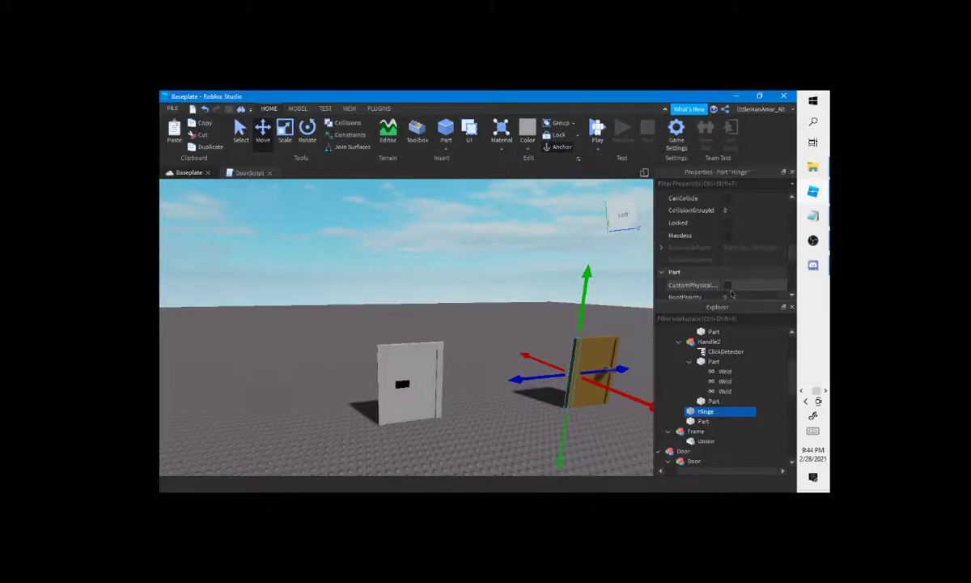
{"action": "scroll", "coordinate": [728, 275], "scroll_direction": "up", "scroll_amount": 4}
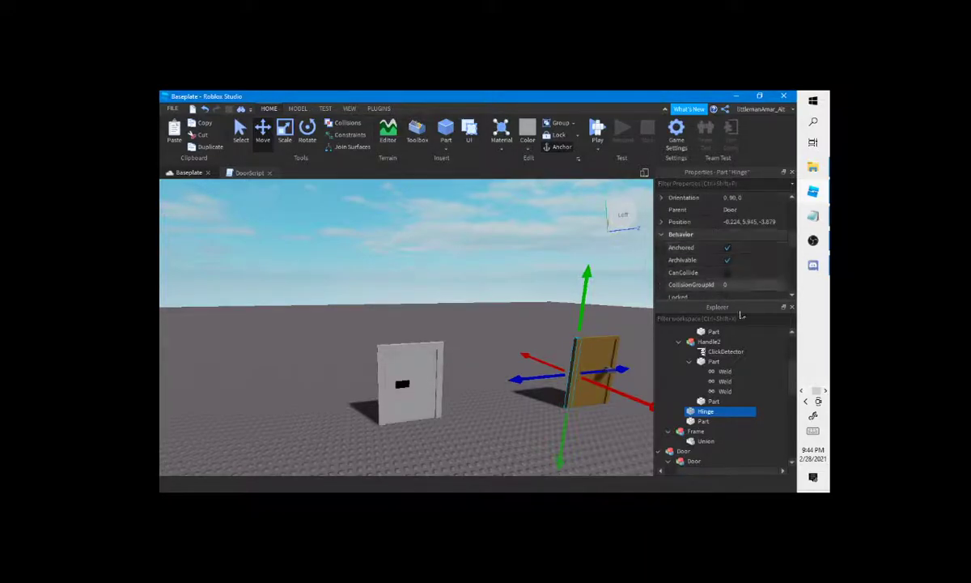
Examine the properties of the wooden door's panel Part and of the Handle2 Part that holds the welds
{"action": "left_click", "coordinate": [703, 421]}
{"action": "scroll", "coordinate": [728, 273], "scroll_direction": "down", "scroll_amount": 5}
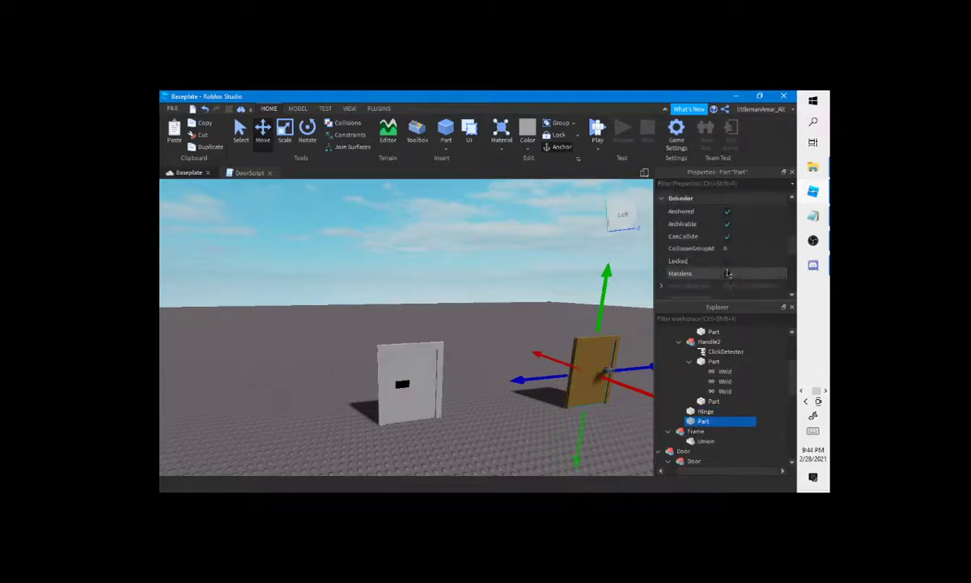
{"action": "scroll", "coordinate": [729, 273], "scroll_direction": "up", "scroll_amount": 5}
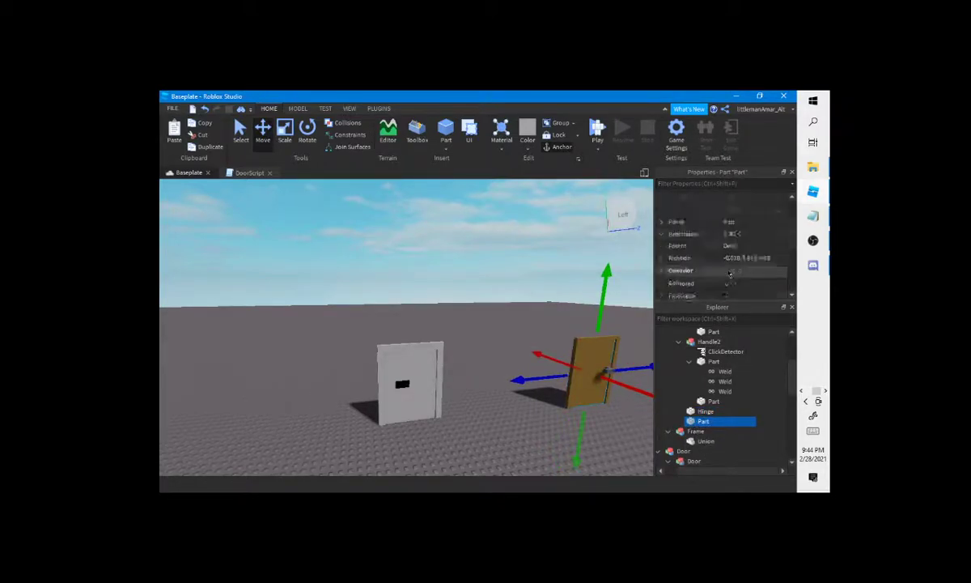
{"action": "left_click", "coordinate": [713, 361]}
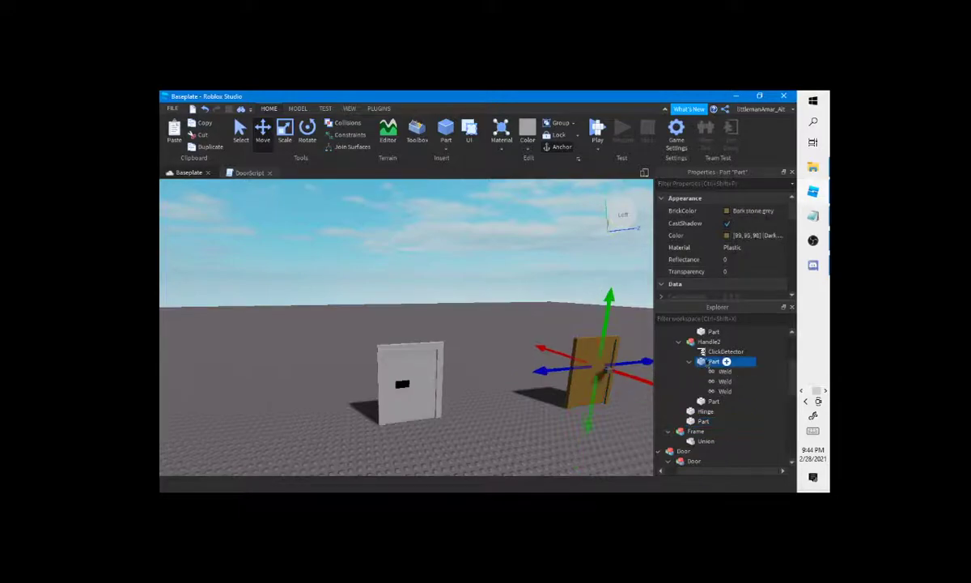
{"action": "scroll", "coordinate": [716, 381], "scroll_direction": "up", "scroll_amount": 2}
{"action": "left_click", "coordinate": [713, 361]}
Set the PrimaryPart of the white door's inner Door model to its Hinge
{"action": "left_click", "coordinate": [812, 241]}
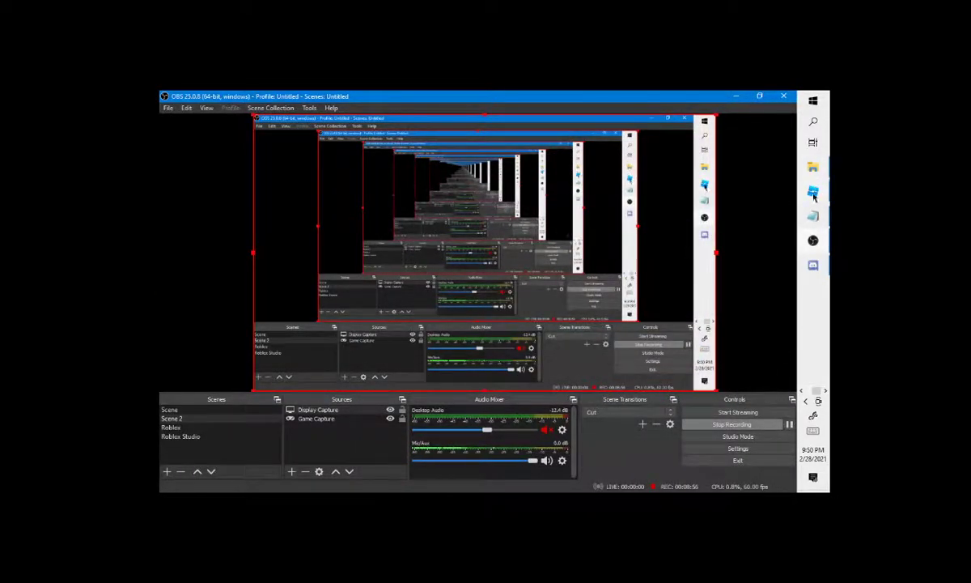
{"action": "left_click", "coordinate": [812, 192]}
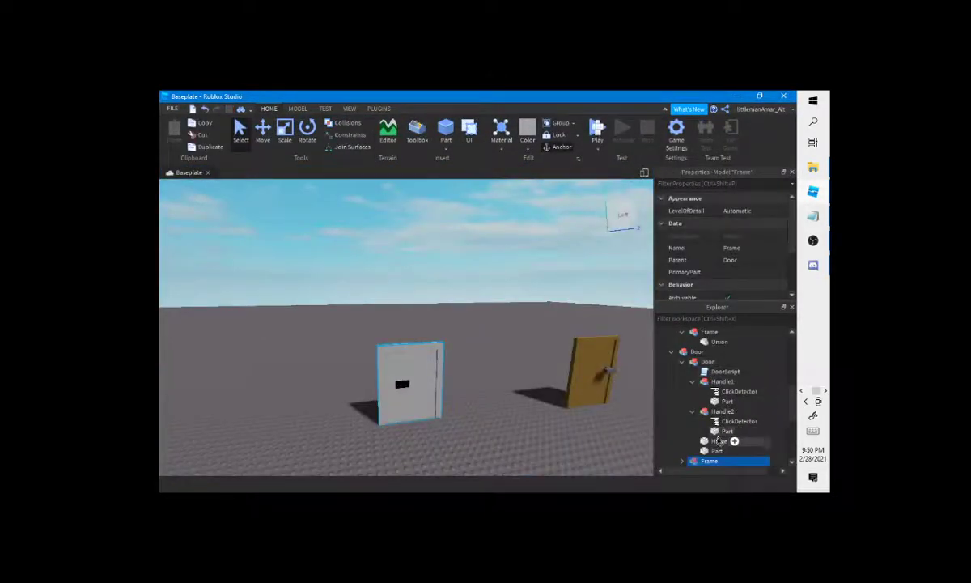
{"action": "left_click", "coordinate": [704, 361]}
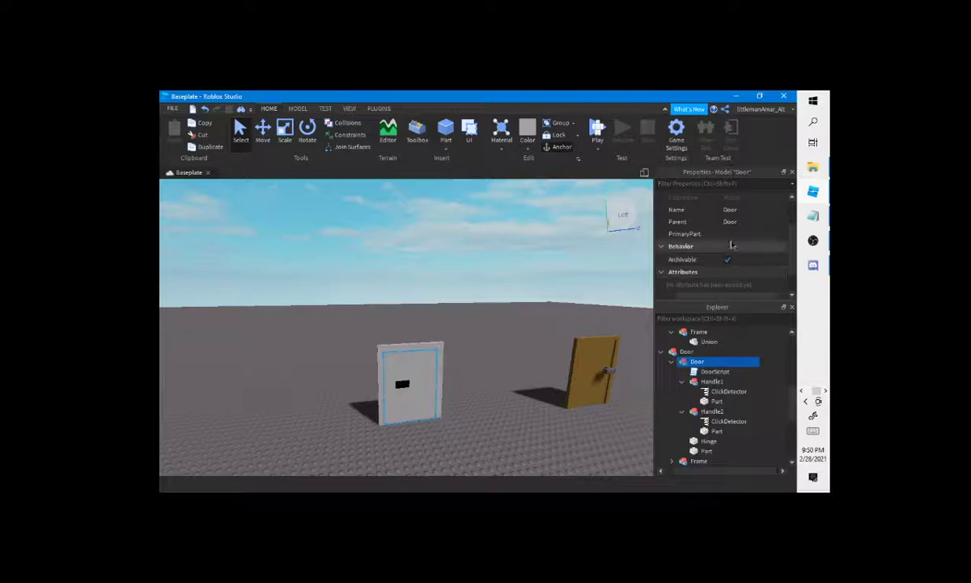
{"action": "left_click", "coordinate": [695, 234]}
{"action": "scroll", "coordinate": [728, 388], "scroll_direction": "down", "scroll_amount": 1}
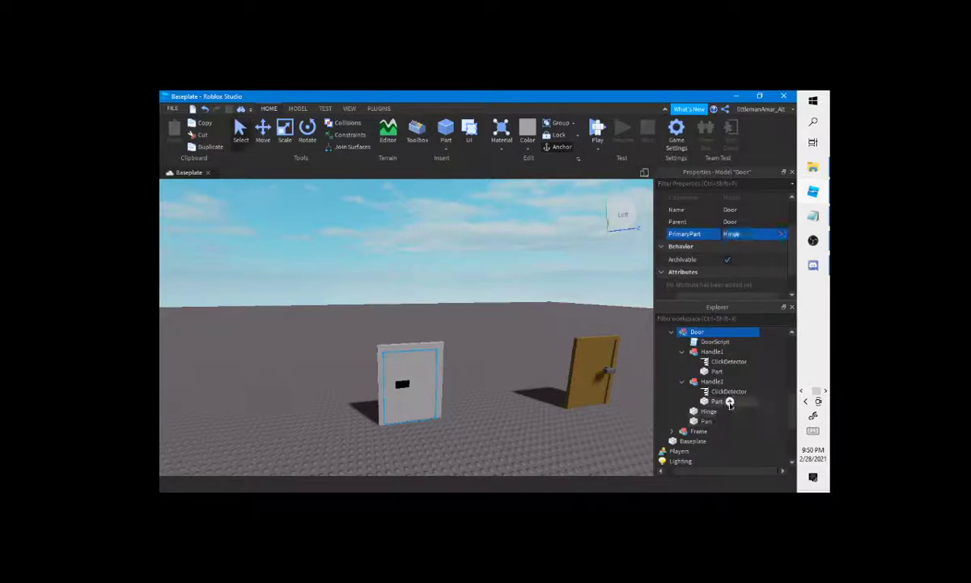
Playtest the place, walk the character to the white door, and operate its handle from both sides
{"action": "left_click", "coordinate": [600, 126]}
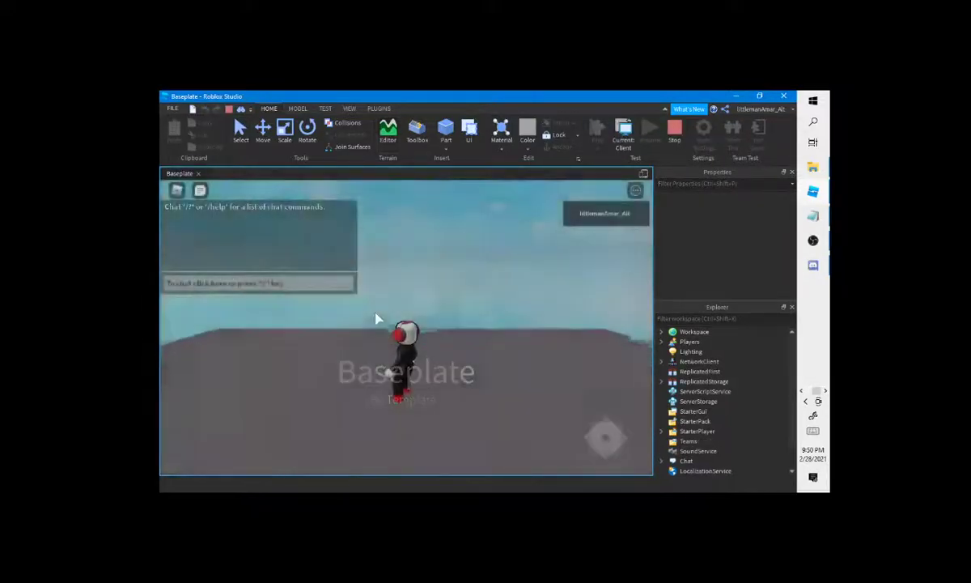
{"action": "key", "text": "w"}
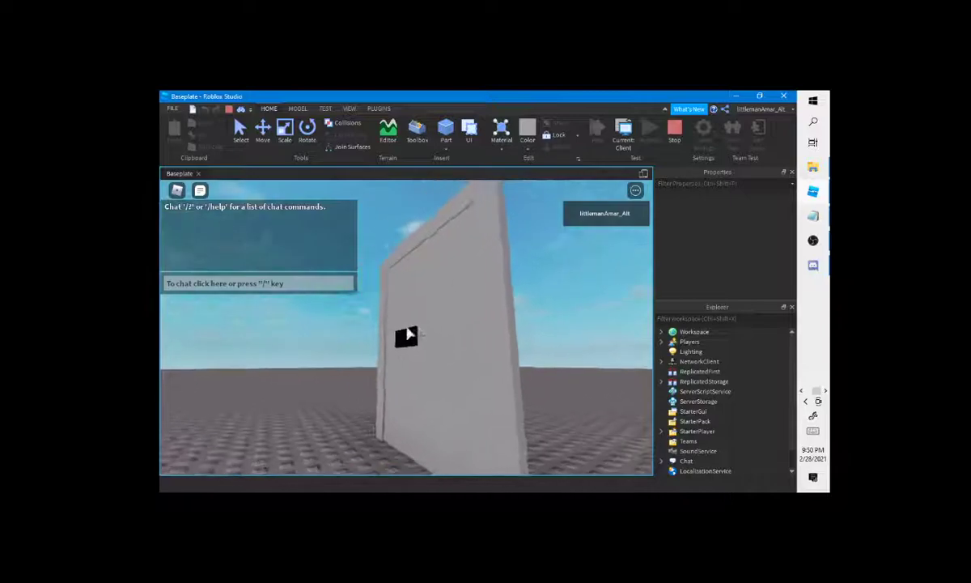
{"action": "left_click", "coordinate": [408, 334]}
{"action": "key", "text": "w"}
{"action": "key", "text": "d"}
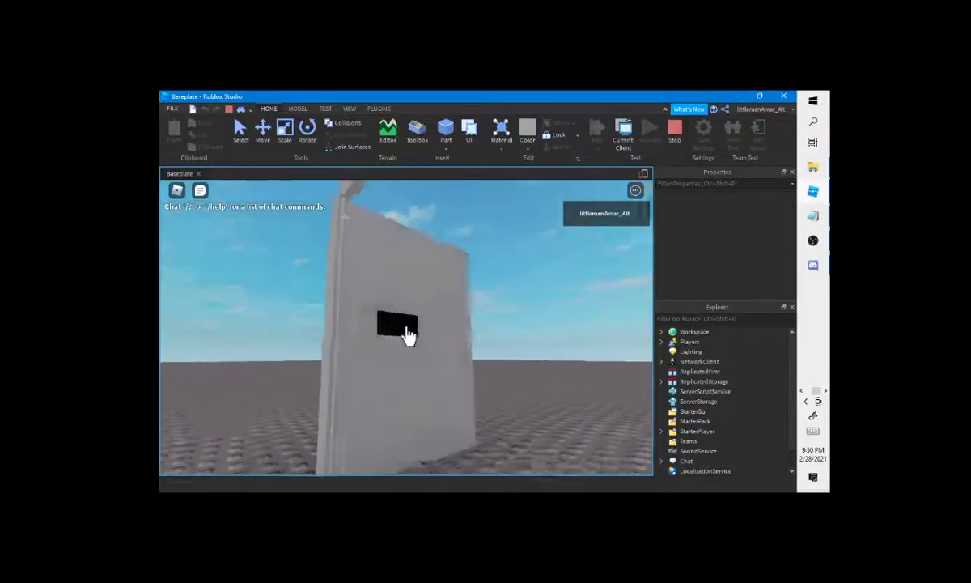
{"action": "key", "text": "s"}
{"action": "left_click", "coordinate": [408, 328]}
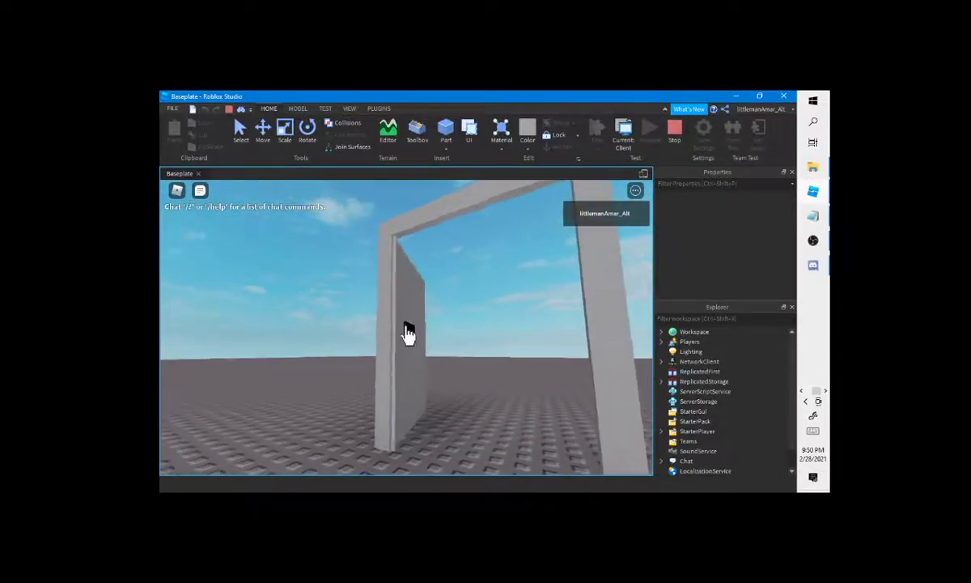
{"action": "left_click", "coordinate": [408, 334]}
Check the white door once more from close up and from a distance, and stop the playtest
{"action": "scroll", "coordinate": [408, 333], "scroll_direction": "down", "scroll_amount": 4}
{"action": "key", "text": "s"}
{"action": "left_click", "coordinate": [819, 242]}
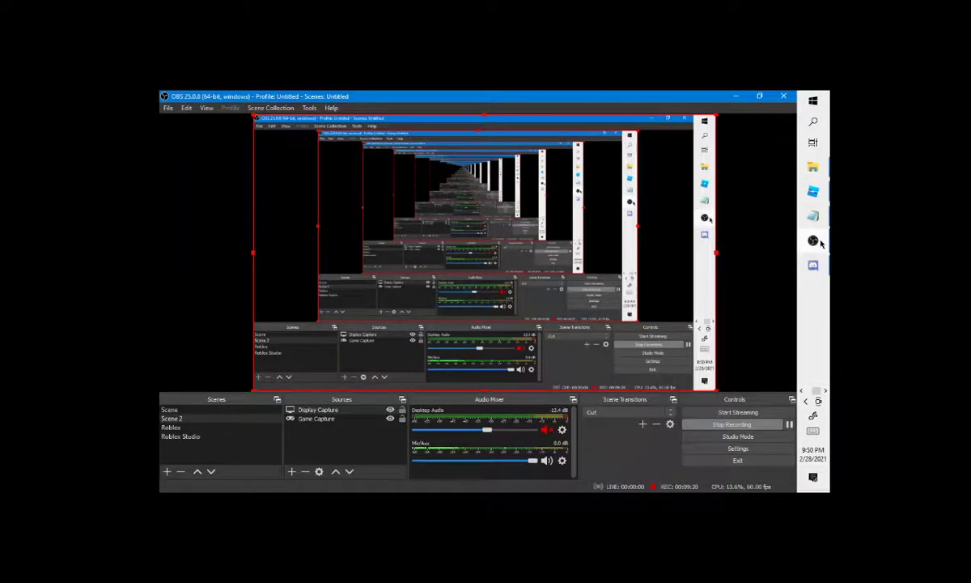
{"action": "left_click", "coordinate": [820, 243]}
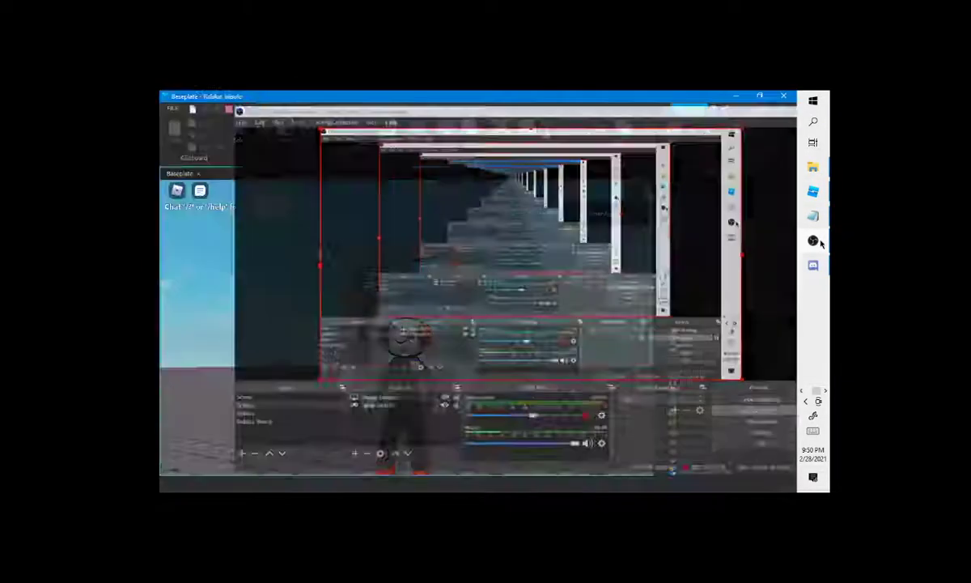
{"action": "key", "text": "w"}
{"action": "scroll", "coordinate": [461, 330], "scroll_direction": "up", "scroll_amount": 5}
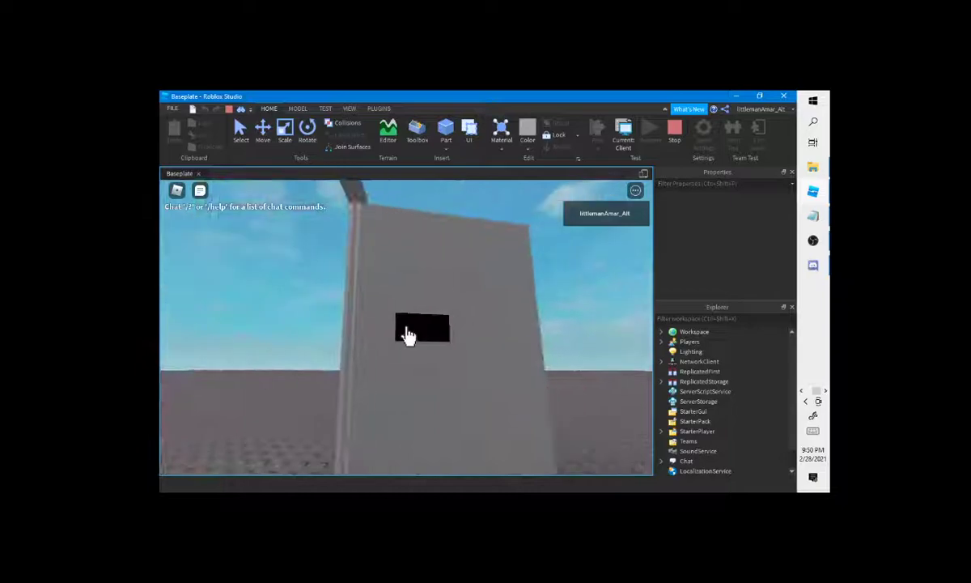
{"action": "scroll", "coordinate": [408, 334], "scroll_direction": "down", "scroll_amount": 5}
{"action": "key", "text": "s"}
{"action": "left_click", "coordinate": [675, 134]}
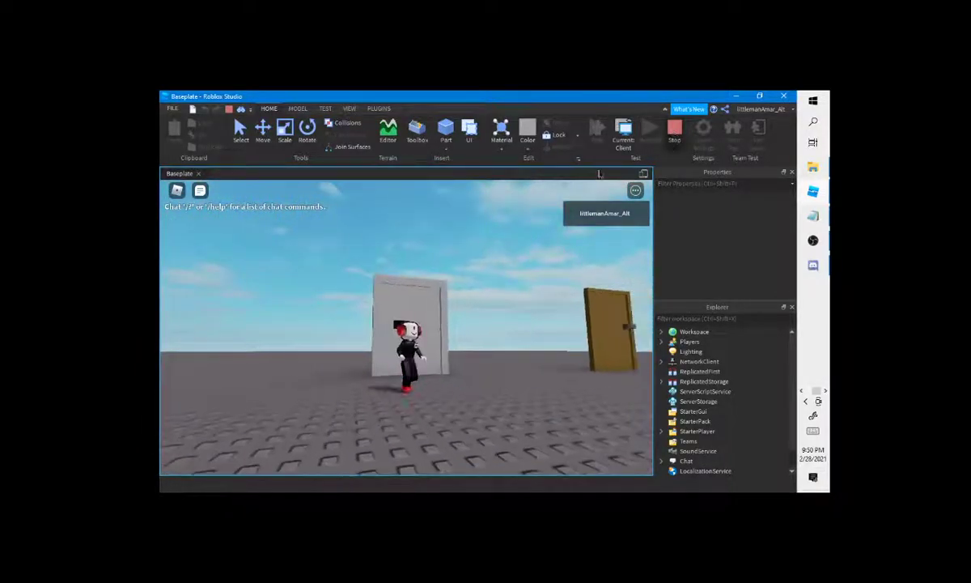
Move the white door's Handle1 and Handle2 together across the panel to the edge opposite the hinge
{"action": "right_click_drag", "start_coordinate": [455, 384], "coordinate": [477, 410]}
{"action": "scroll", "coordinate": [476, 409], "scroll_direction": "up", "scroll_amount": 5}
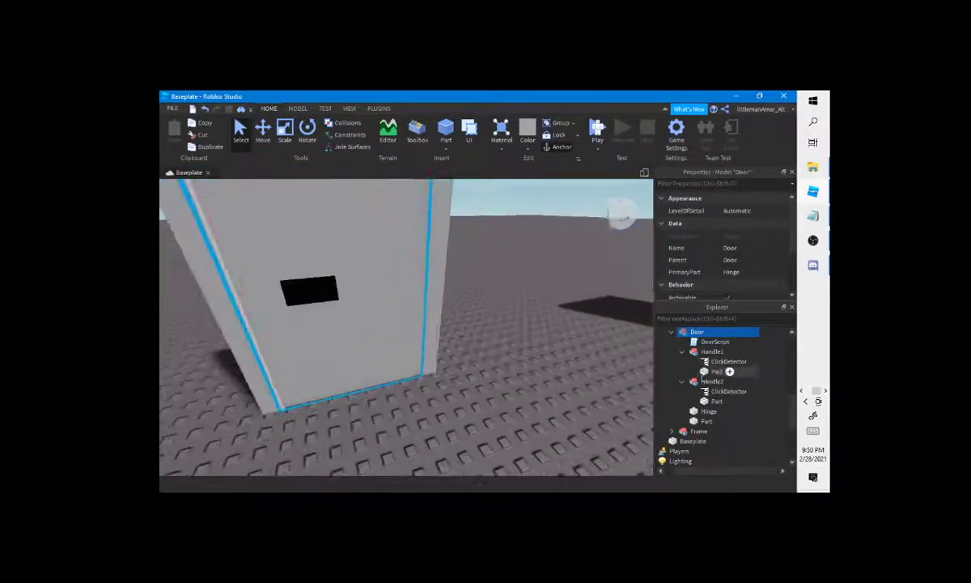
{"action": "left_click", "coordinate": [711, 381]}
{"action": "left_click", "coordinate": [711, 351], "text": "ctrl"}
{"action": "key", "text": "ctrl+2"}
{"action": "left_click_drag", "start_coordinate": [353, 288], "coordinate": [429, 282]}
{"action": "left_click", "coordinate": [522, 349]}
{"action": "scroll", "coordinate": [522, 349], "scroll_direction": "down", "scroll_amount": 4}
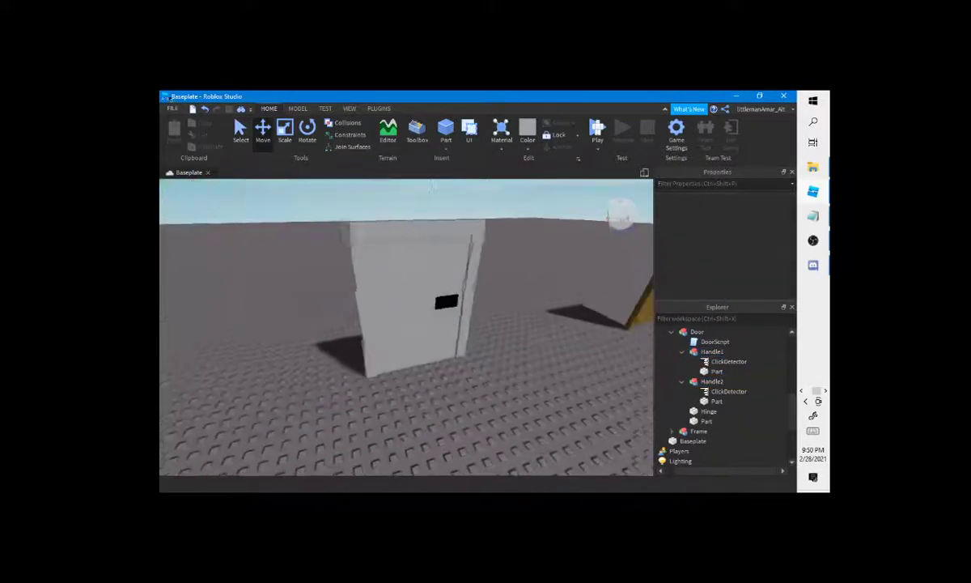
{"action": "mouse_move", "coordinate": [522, 349]}
{"action": "right_mouse_down"}
{"action": "mouse_move", "coordinate": [579, 344]}
{"action": "mouse_move", "coordinate": [522, 356]}
{"action": "right_mouse_up"}
{"action": "left_click", "coordinate": [705, 412]}
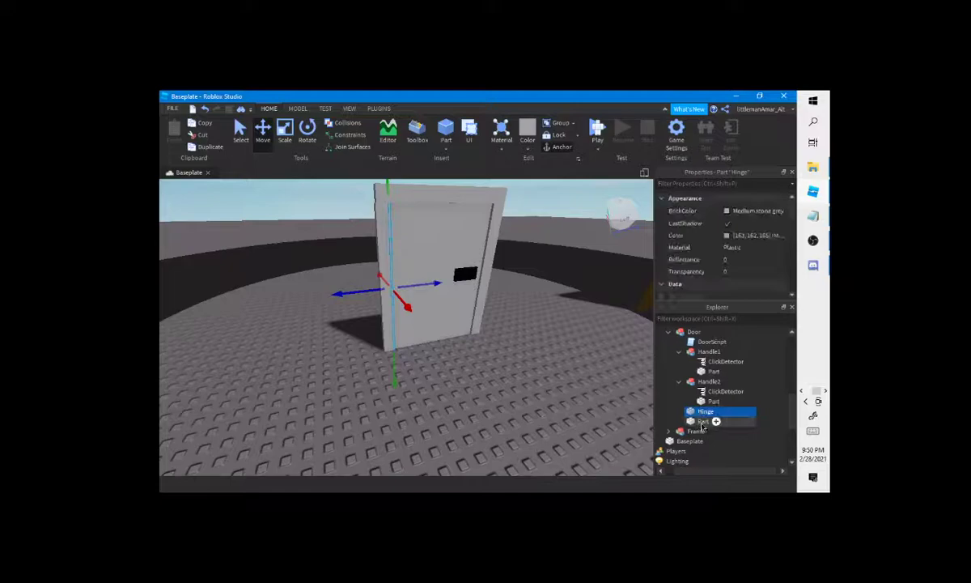
{"action": "left_click", "coordinate": [484, 361]}
{"action": "left_click", "coordinate": [170, 107]}
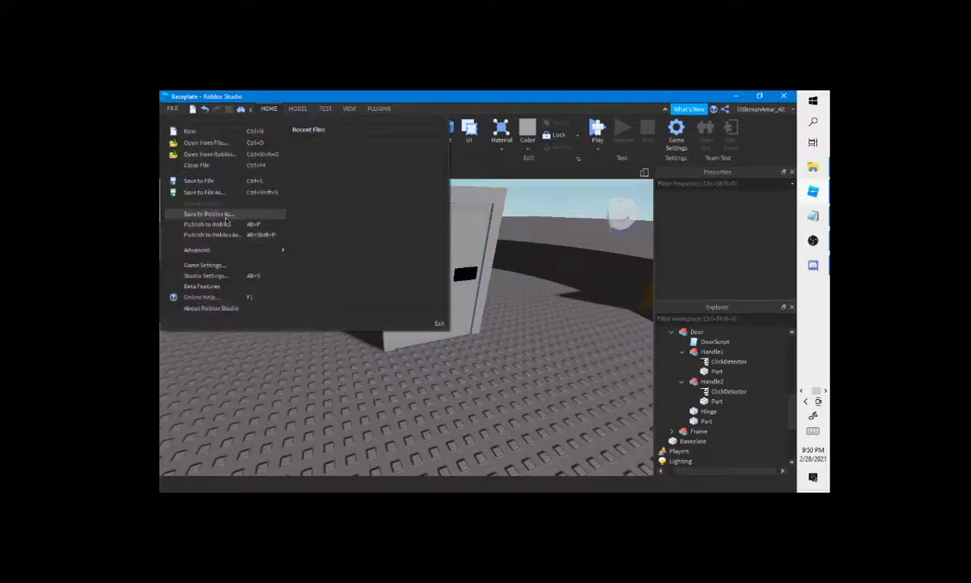
{"action": "left_click", "coordinate": [518, 361]}
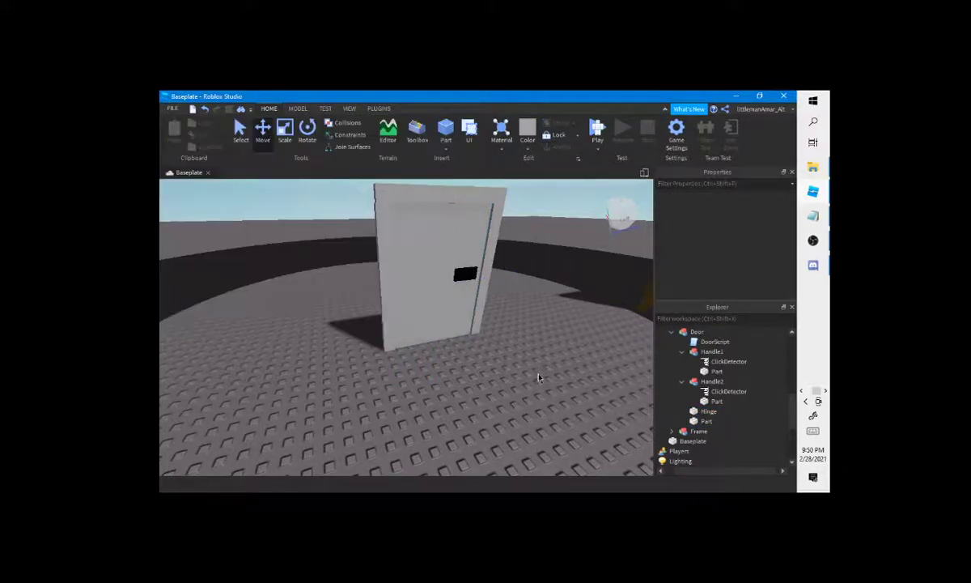
{"action": "scroll", "coordinate": [518, 361], "scroll_direction": "down", "scroll_amount": 1}
{"action": "right_click_drag", "start_coordinate": [518, 361], "coordinate": [574, 307]}
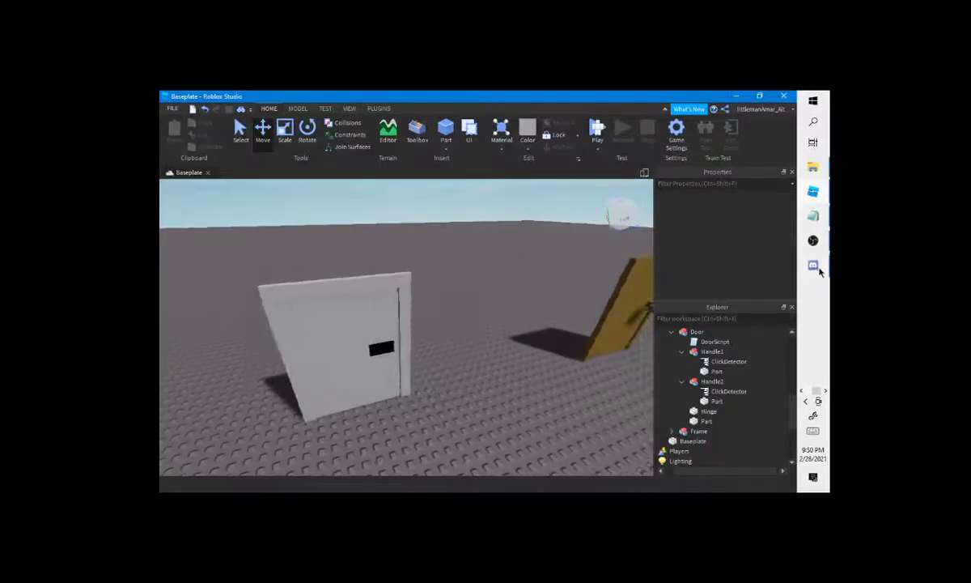
{"action": "left_click", "coordinate": [819, 269]}
{"action": "left_click", "coordinate": [819, 269]}
{"action": "left_click", "coordinate": [812, 241]}
{"action": "left_click", "coordinate": [817, 193]}
{"action": "scroll", "coordinate": [514, 361], "scroll_direction": "up", "scroll_amount": 1}
{"action": "right_click_drag", "start_coordinate": [514, 361], "coordinate": [478, 336]}
{"action": "scroll", "coordinate": [478, 336], "scroll_direction": "up", "scroll_amount": 3}
Playtest the place again, walk the character to the white door, and repeatedly operate its relocated handle
{"action": "left_click", "coordinate": [599, 130]}
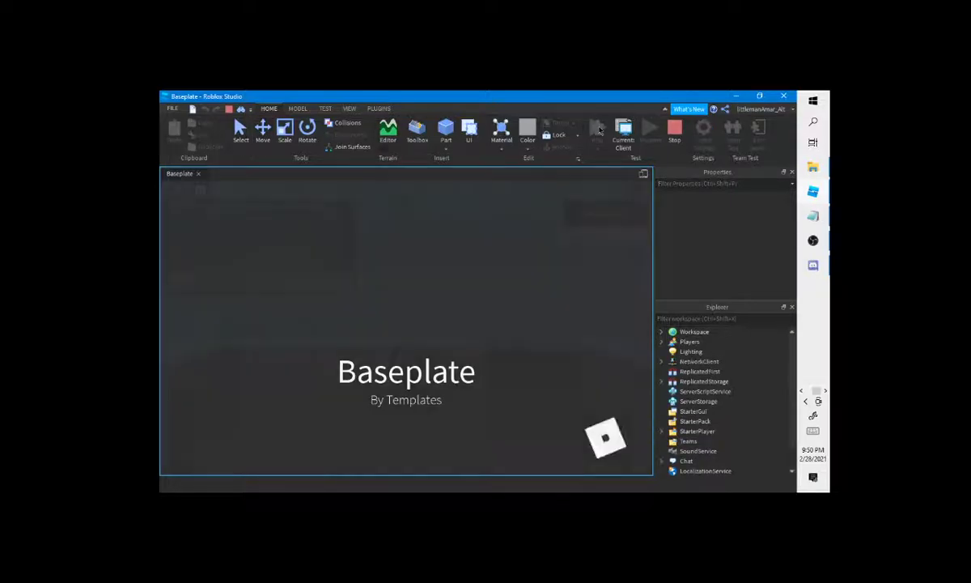
{"action": "key", "text": "a"}
{"action": "key", "text": "w"}
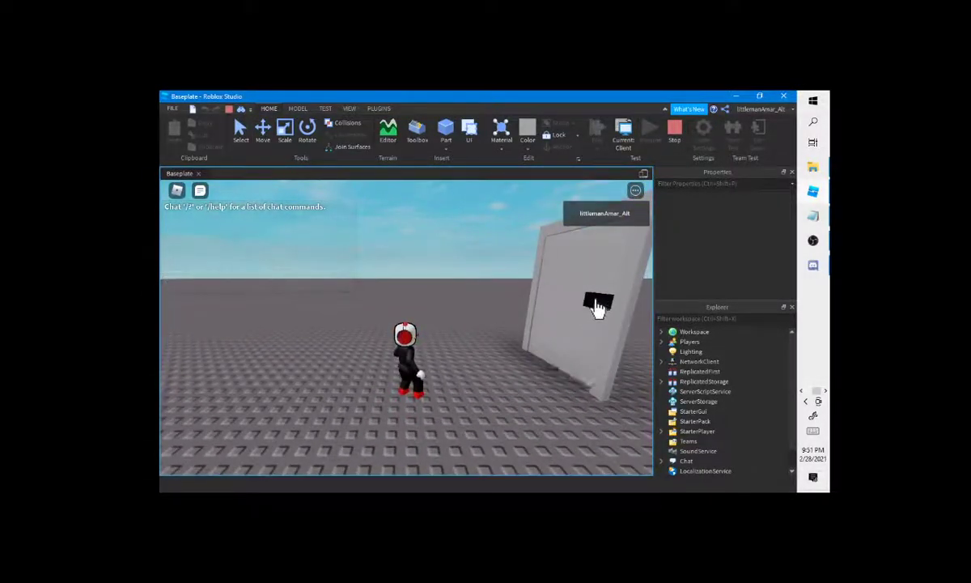
{"action": "left_click", "coordinate": [597, 304]}
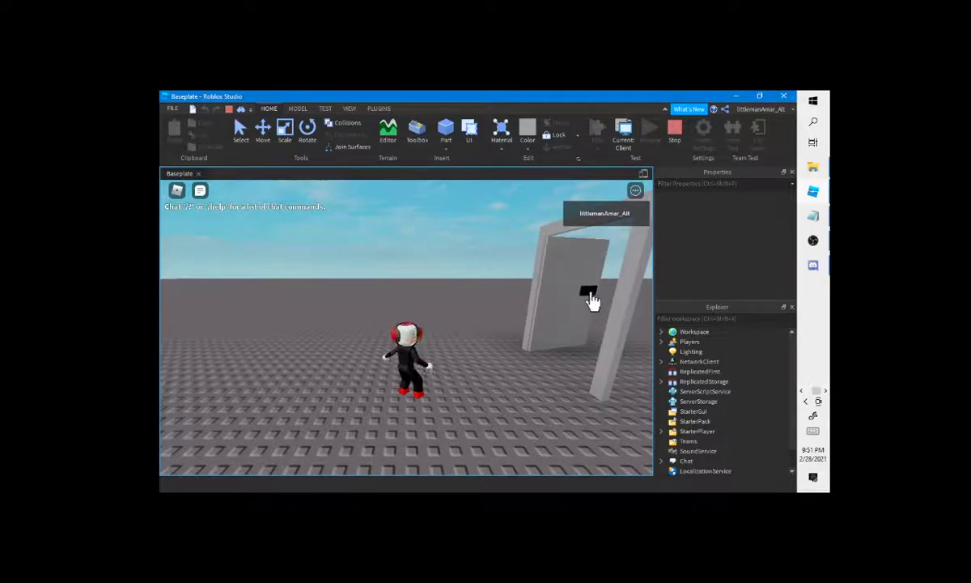
{"action": "key", "text": "d"}
{"action": "left_click", "coordinate": [590, 300]}
{"action": "key", "text": "w"}
{"action": "left_click", "coordinate": [596, 311]}
Walk the character away from the white door and enter the emote command "/e wave" in the chat
{"action": "key", "text": "s"}
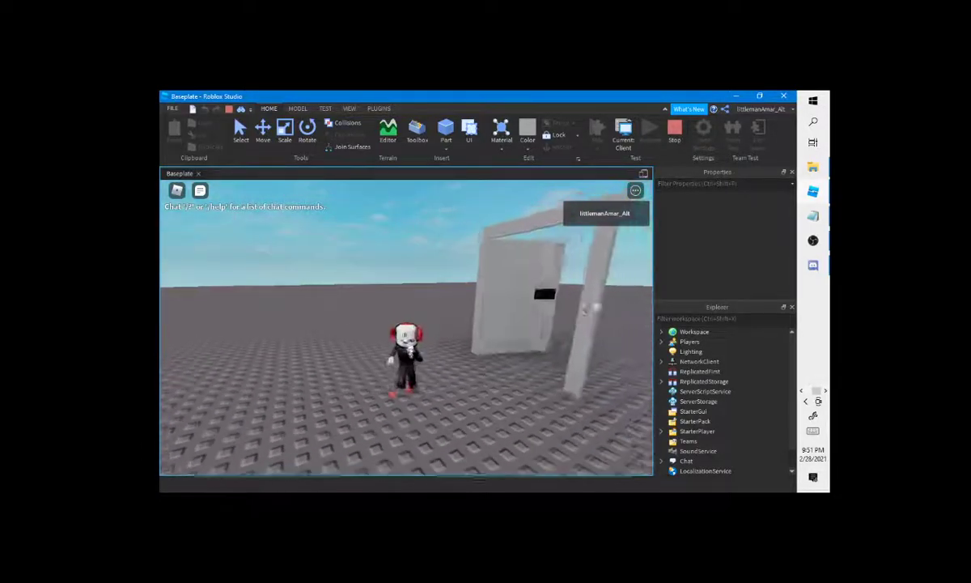
{"action": "key", "text": "slash"}
{"action": "type", "text": "/e wave"}
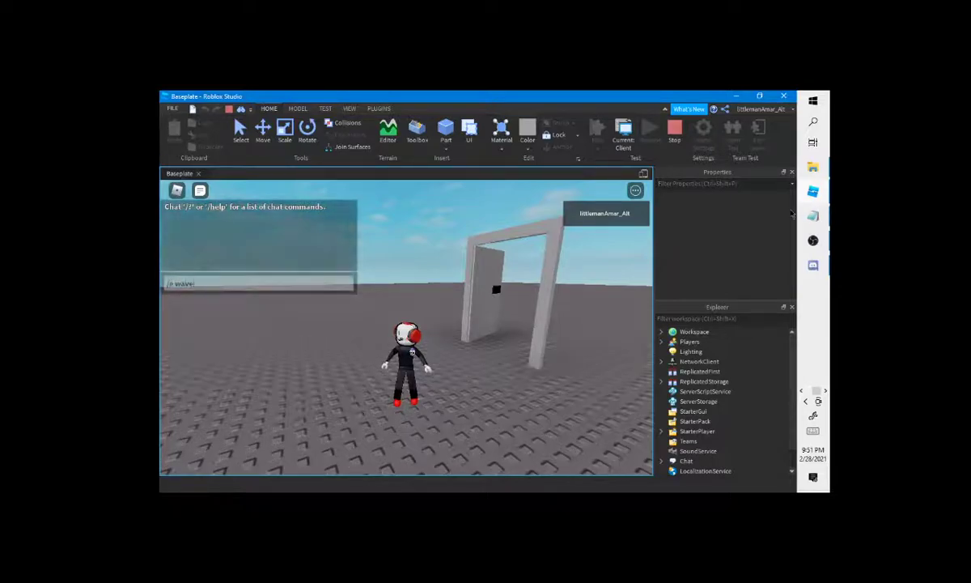